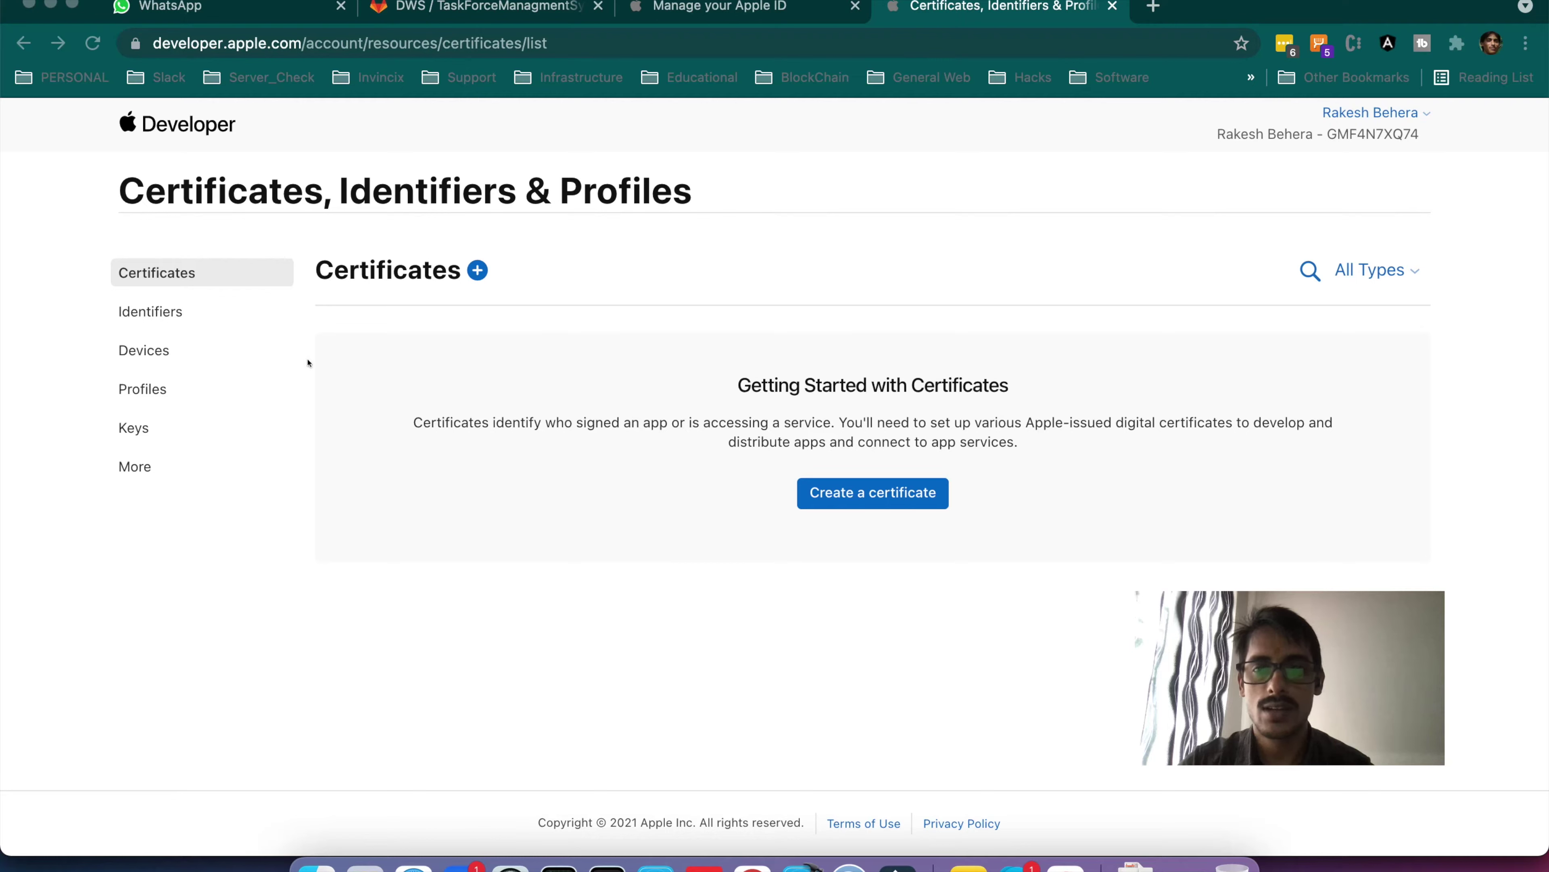
# View the empty Profiles list and the Certificates list in the developer portal, then launch Xcode.
pyautogui.click(165, 312)
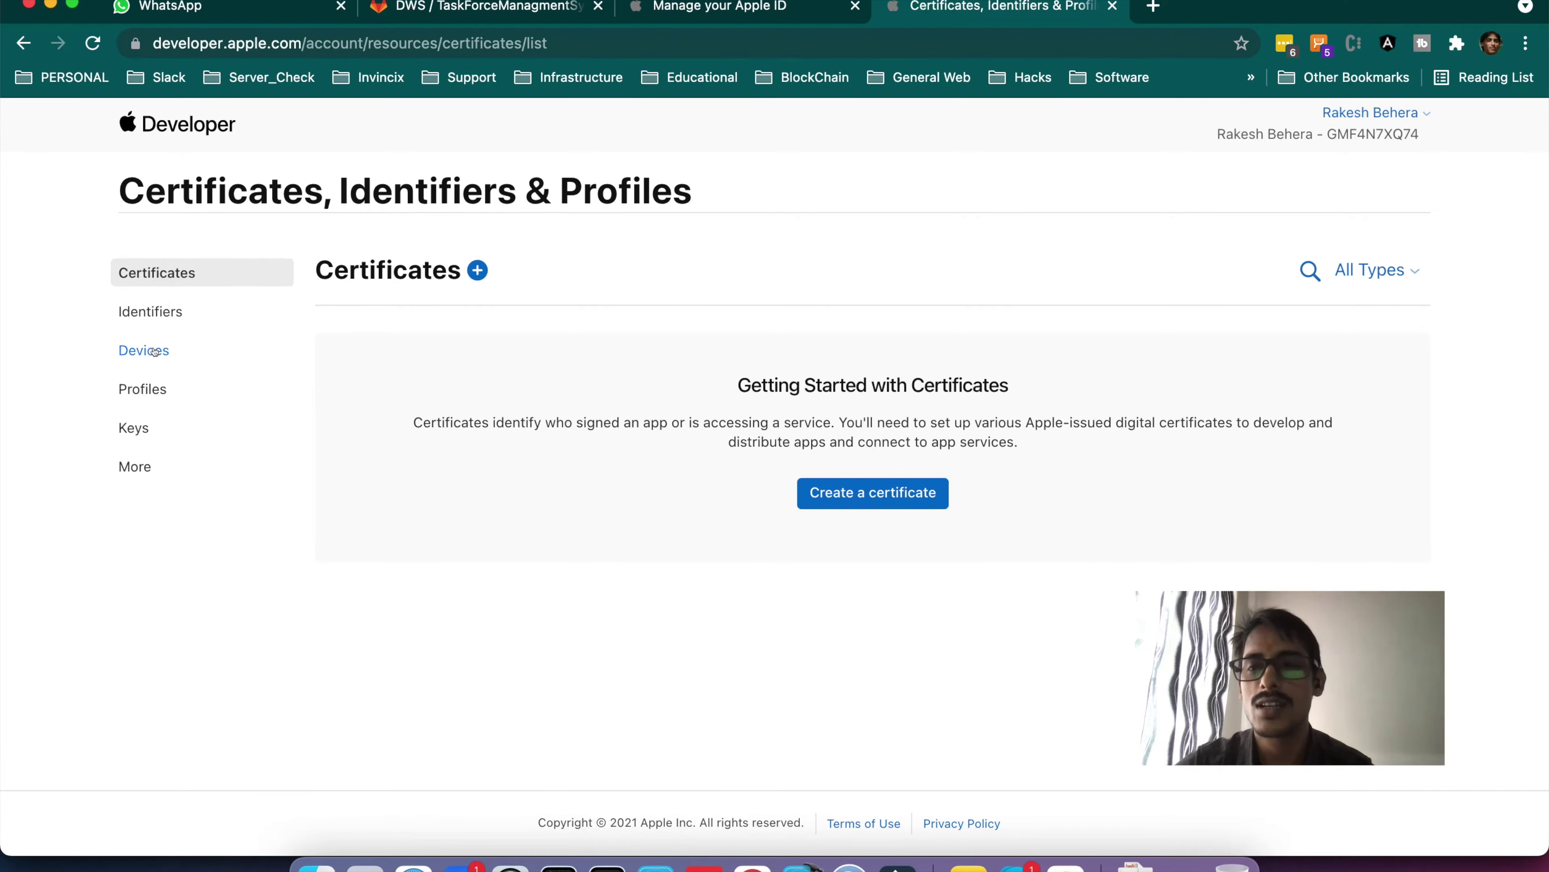
pyautogui.click(147, 384)
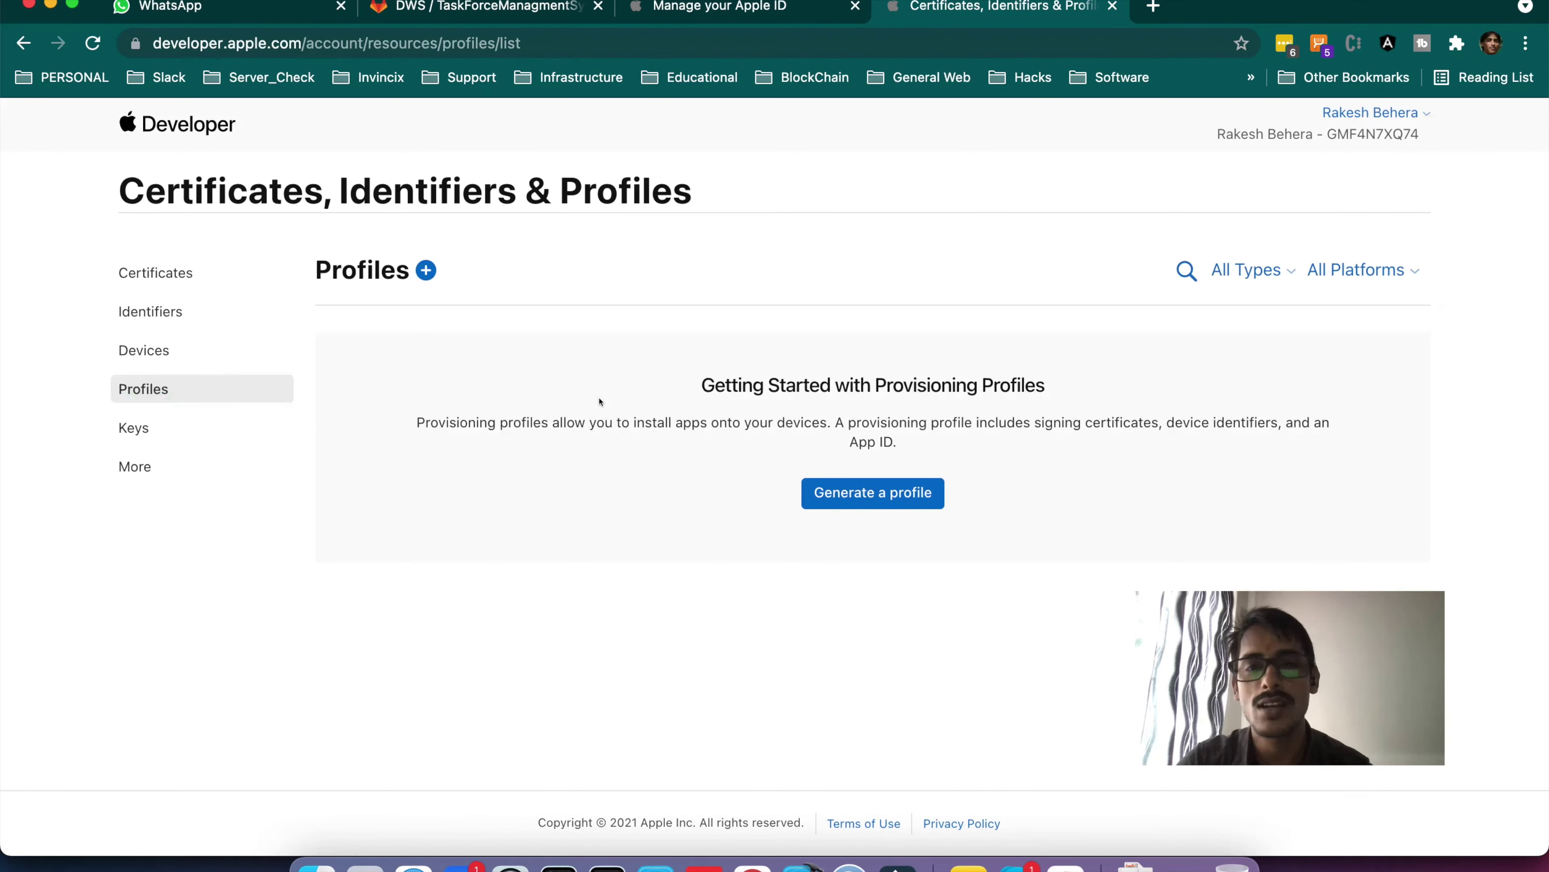
pyautogui.click(159, 271)
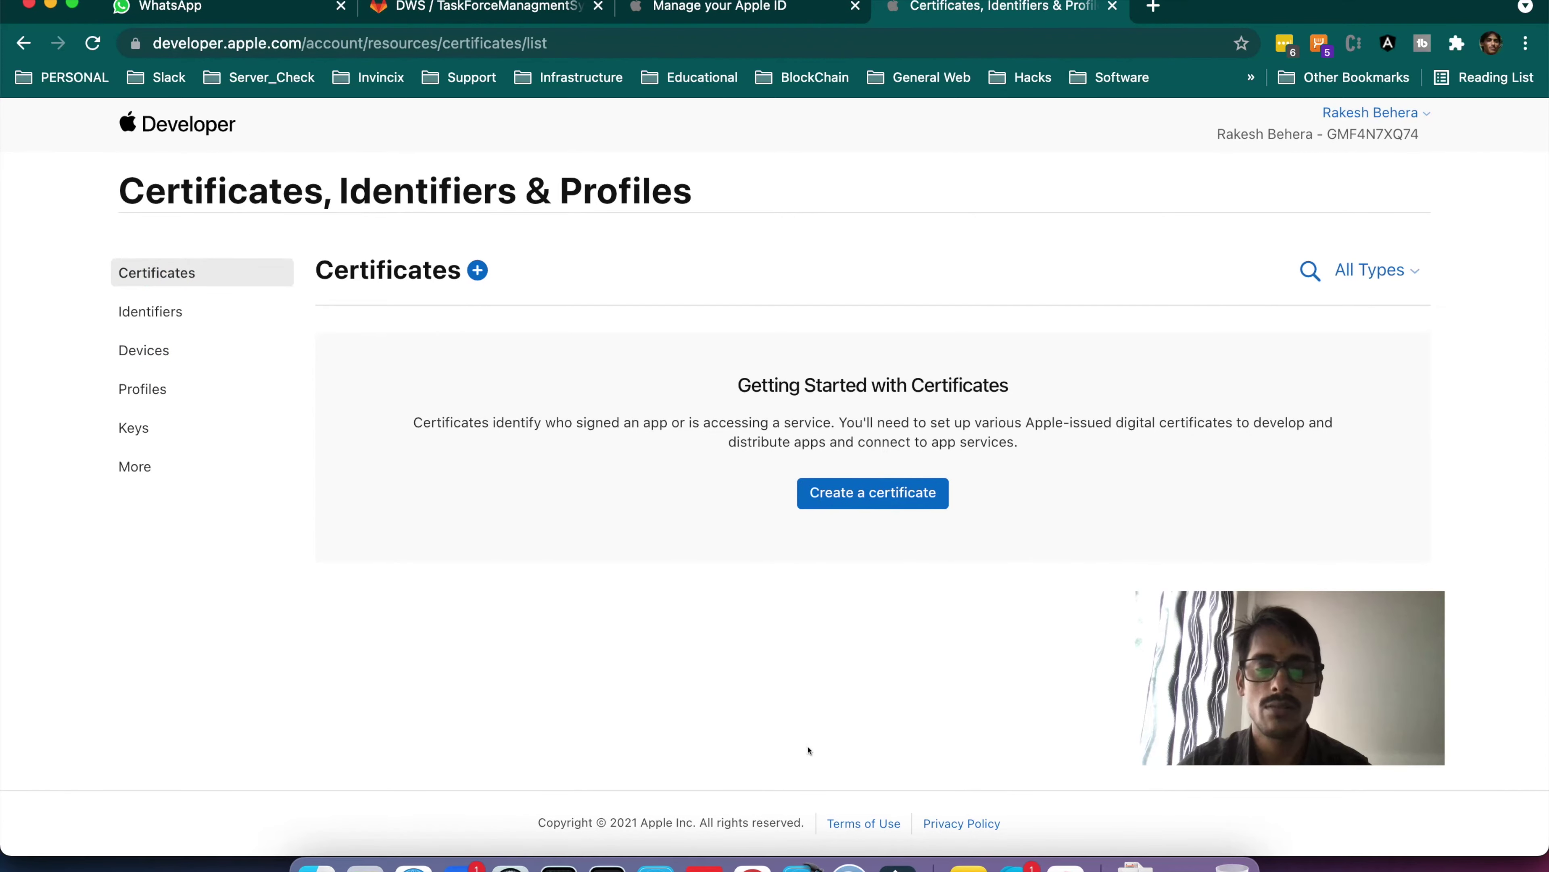
pyautogui.click(800, 866)
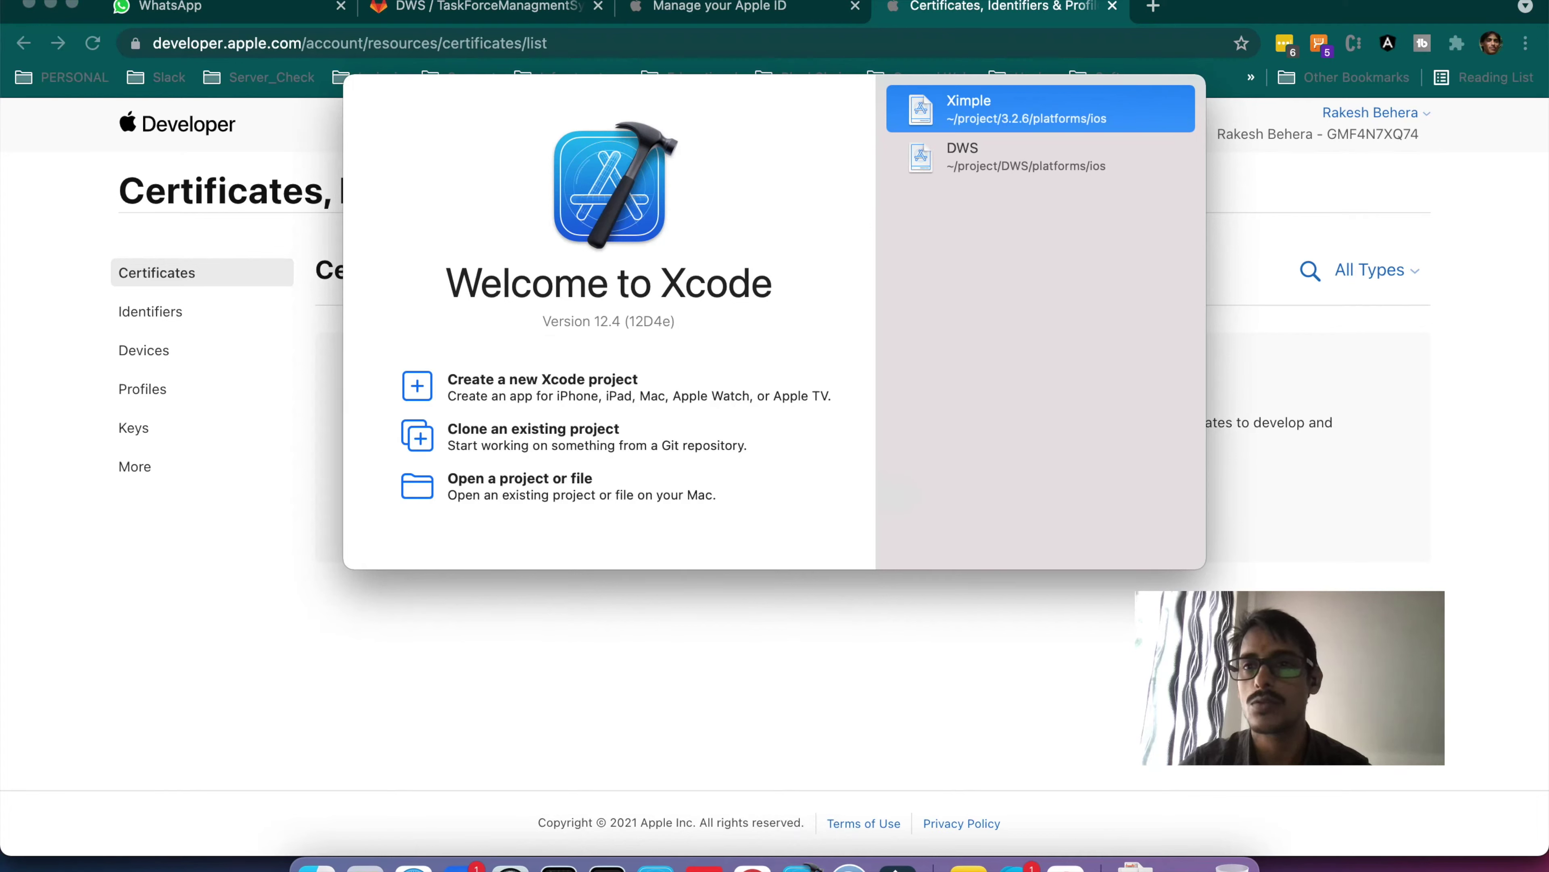
# Add the support Apple ID account in Xcode's Preferences, entering the verification code.
pyautogui.click(73, 2)
pyautogui.moveTo(93, 79)
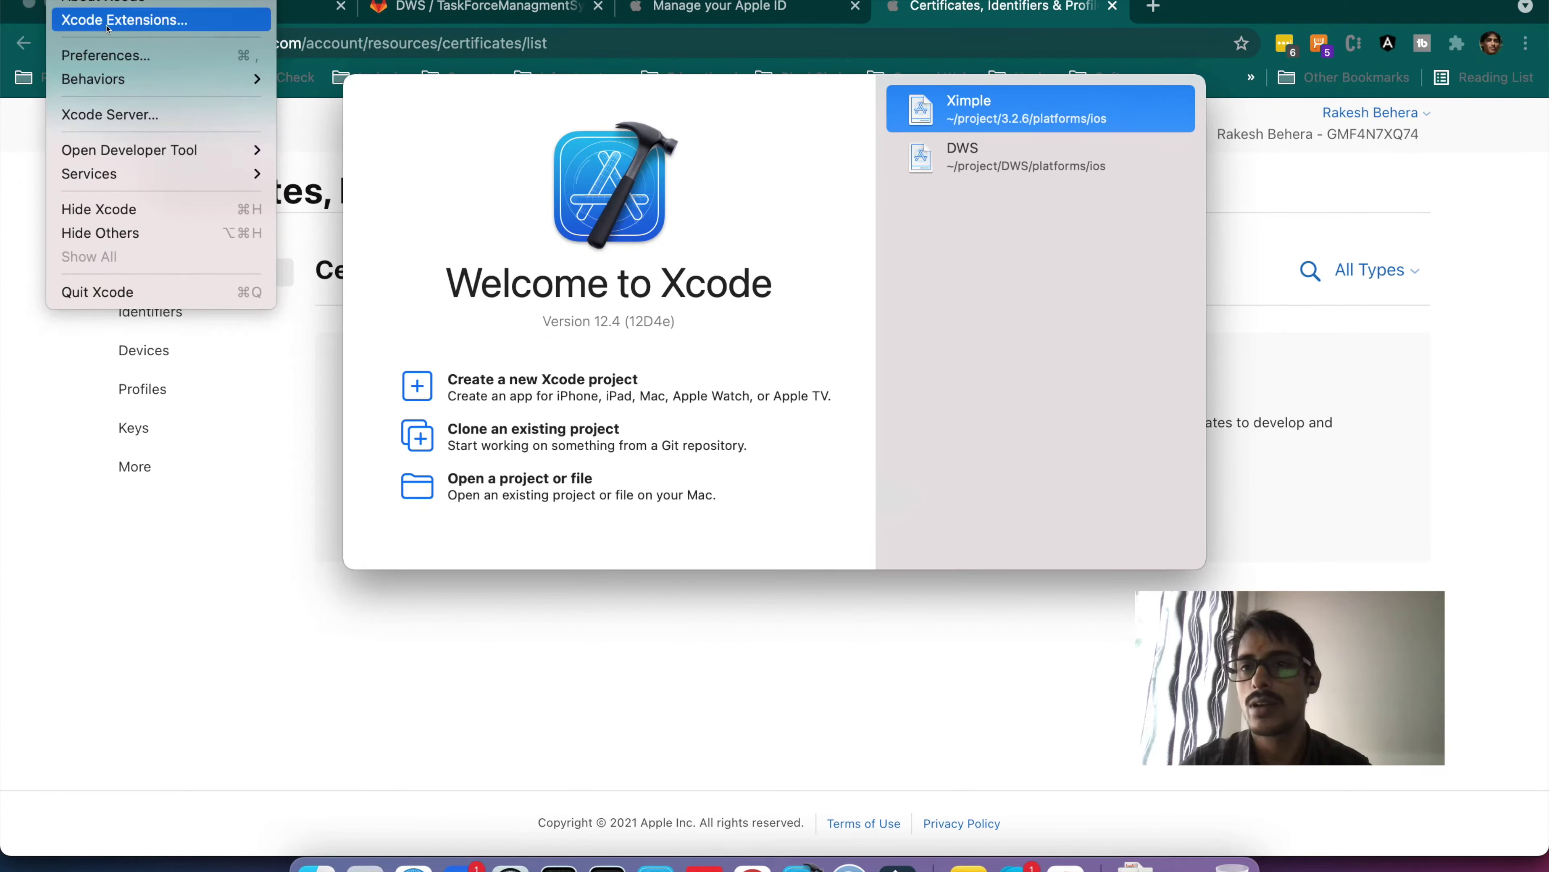
pyautogui.click(132, 58)
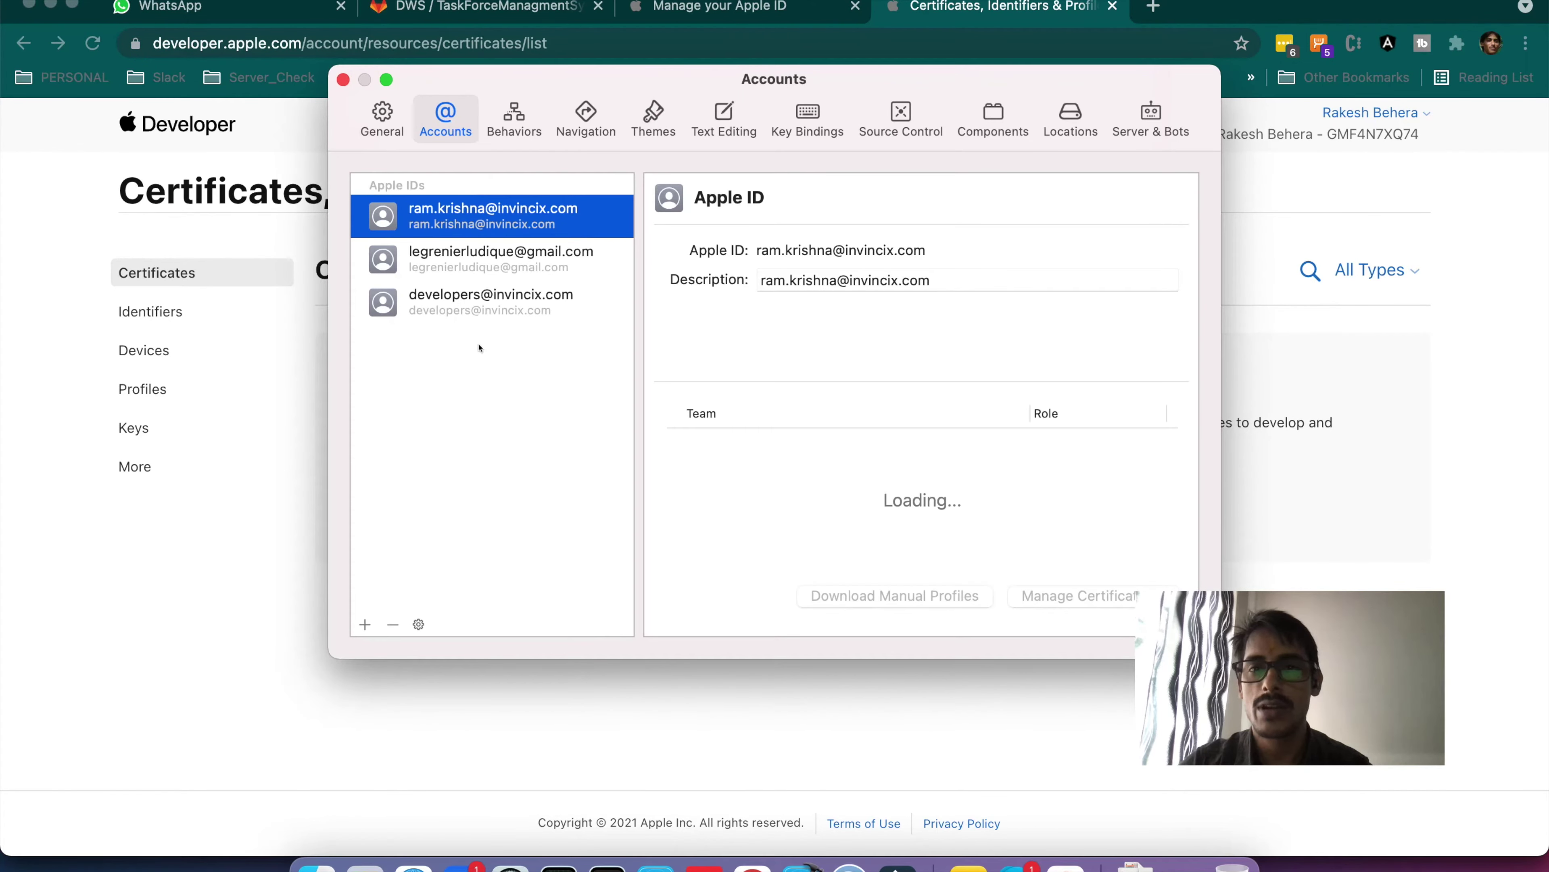
pyautogui.click(365, 624)
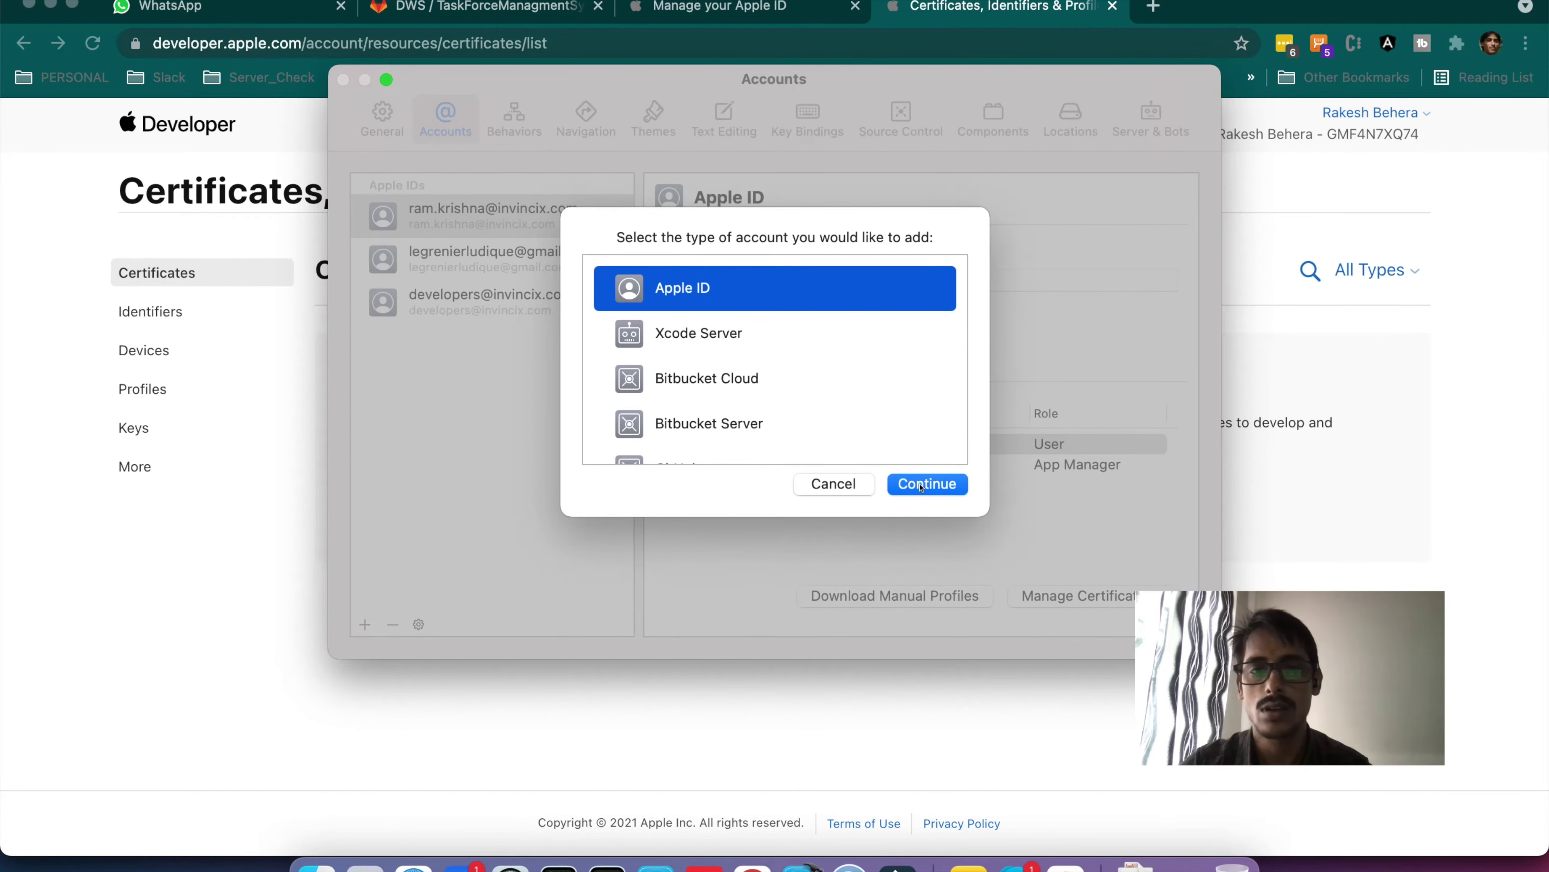
pyautogui.click(921, 484)
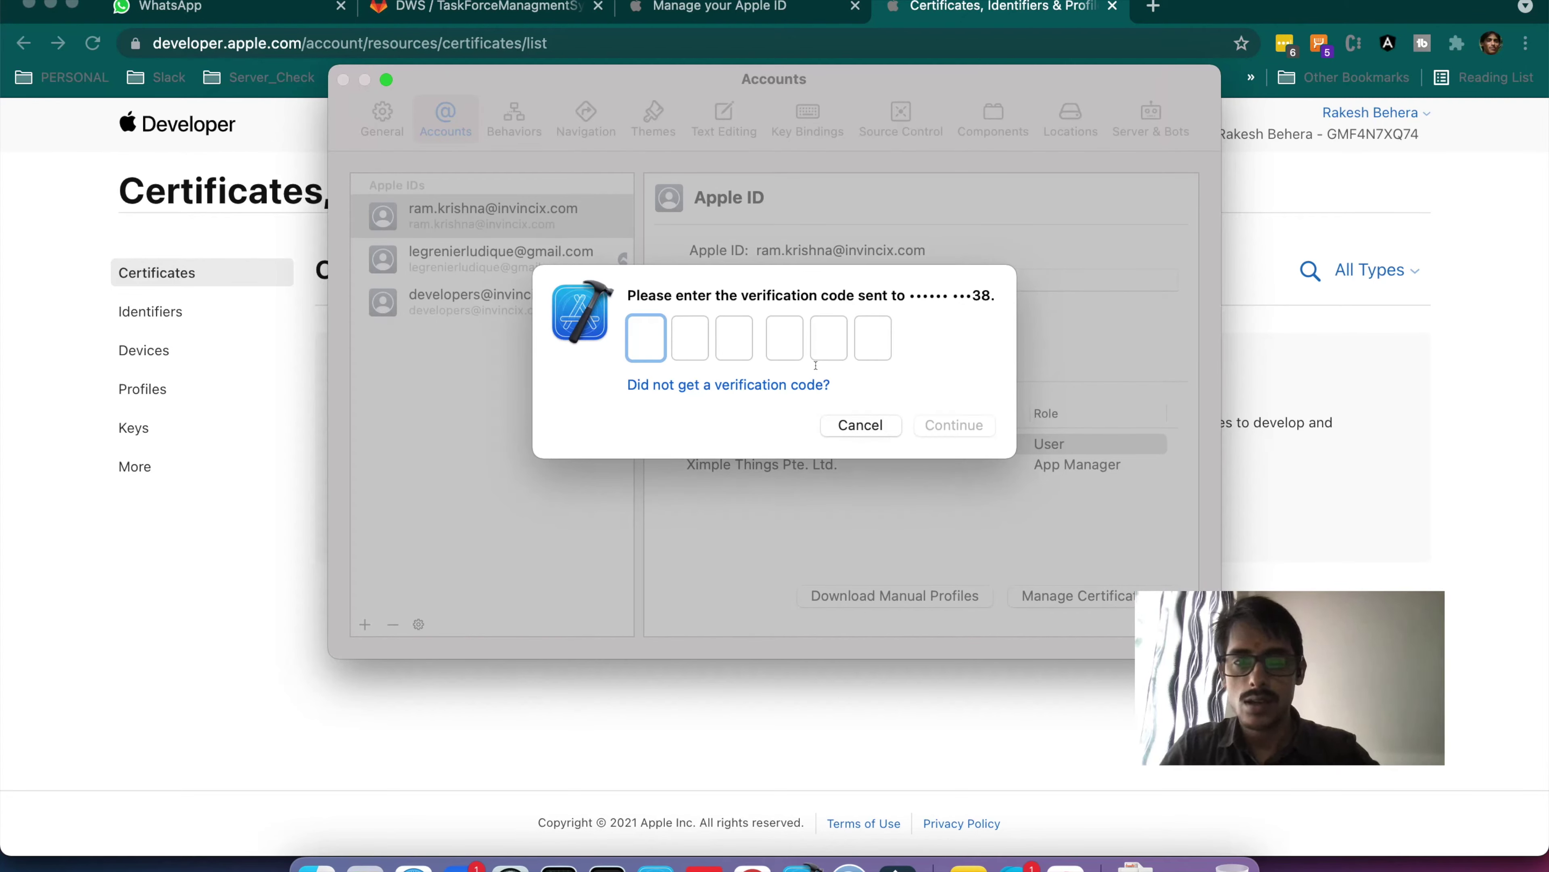
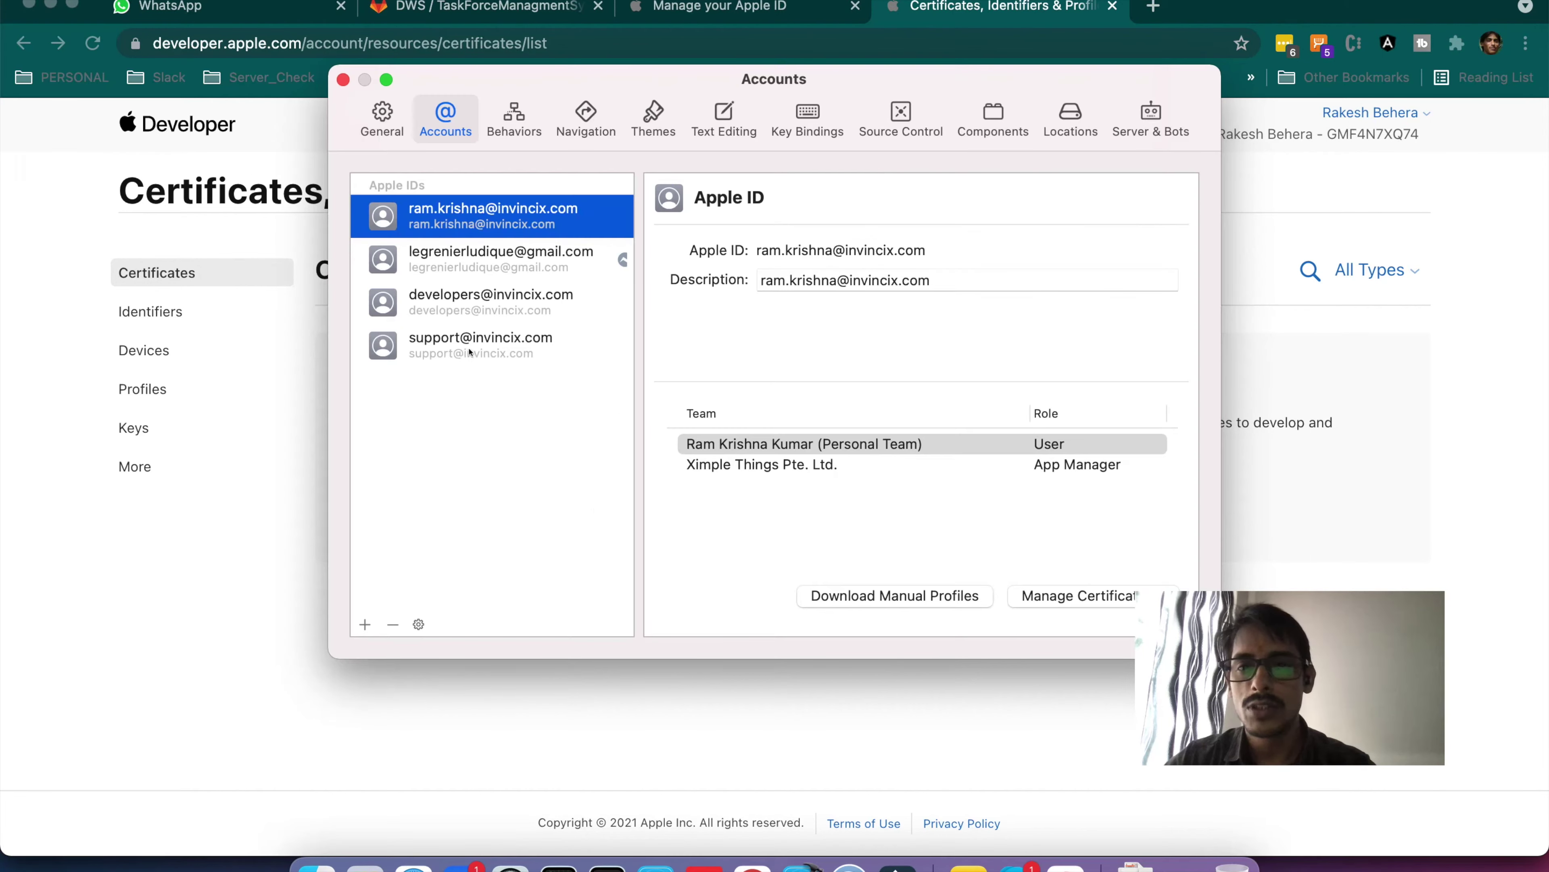
# Select the new support account, showing its Admin team, and download its manual profiles.
pyautogui.click(470, 352)
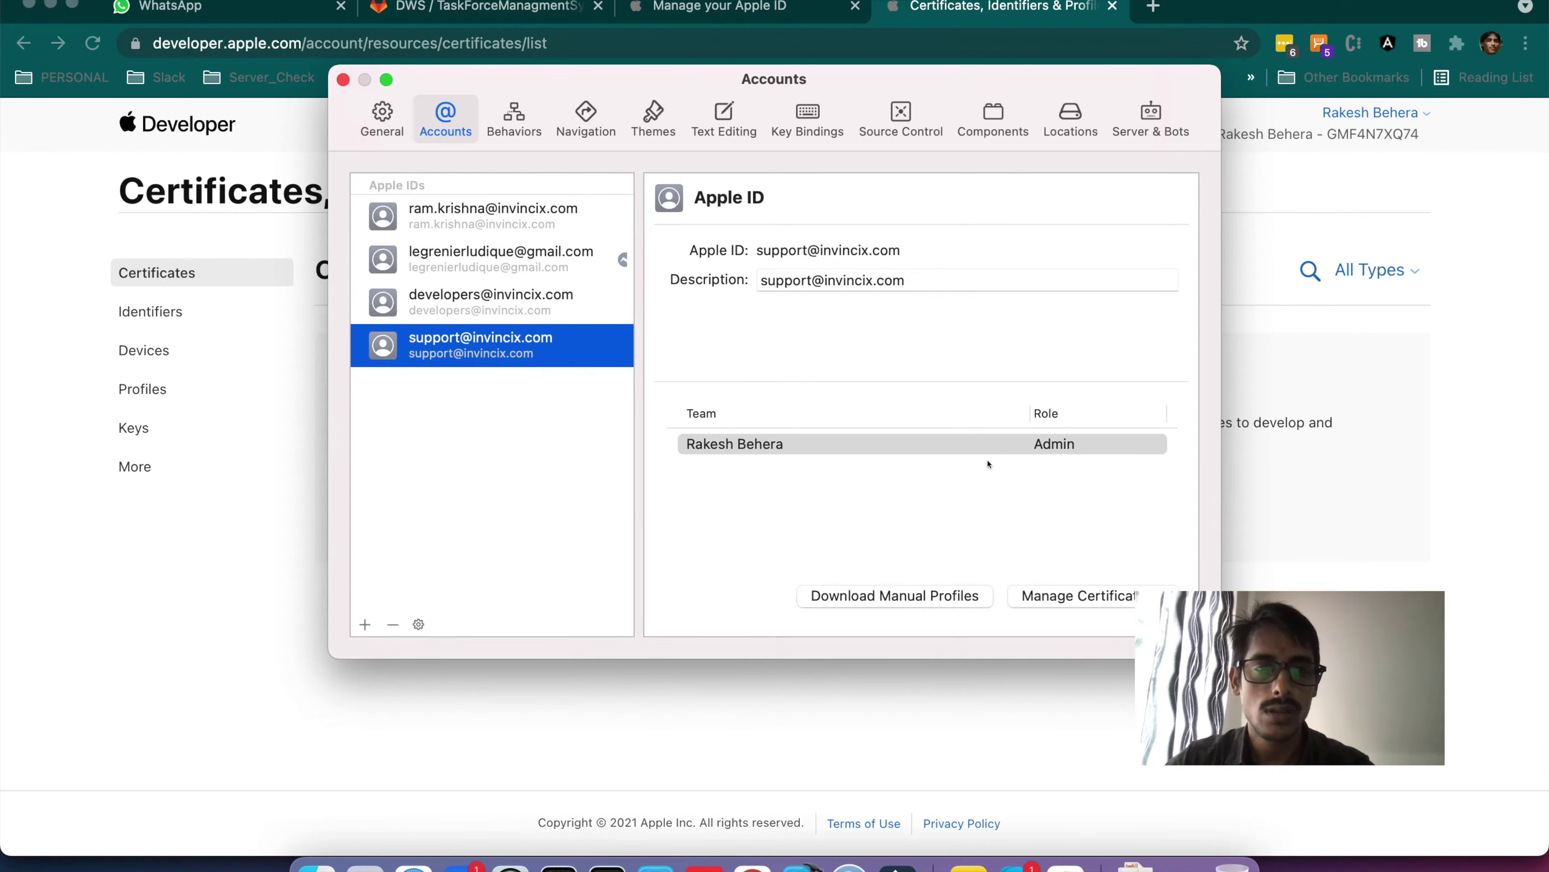
pyautogui.click(889, 597)
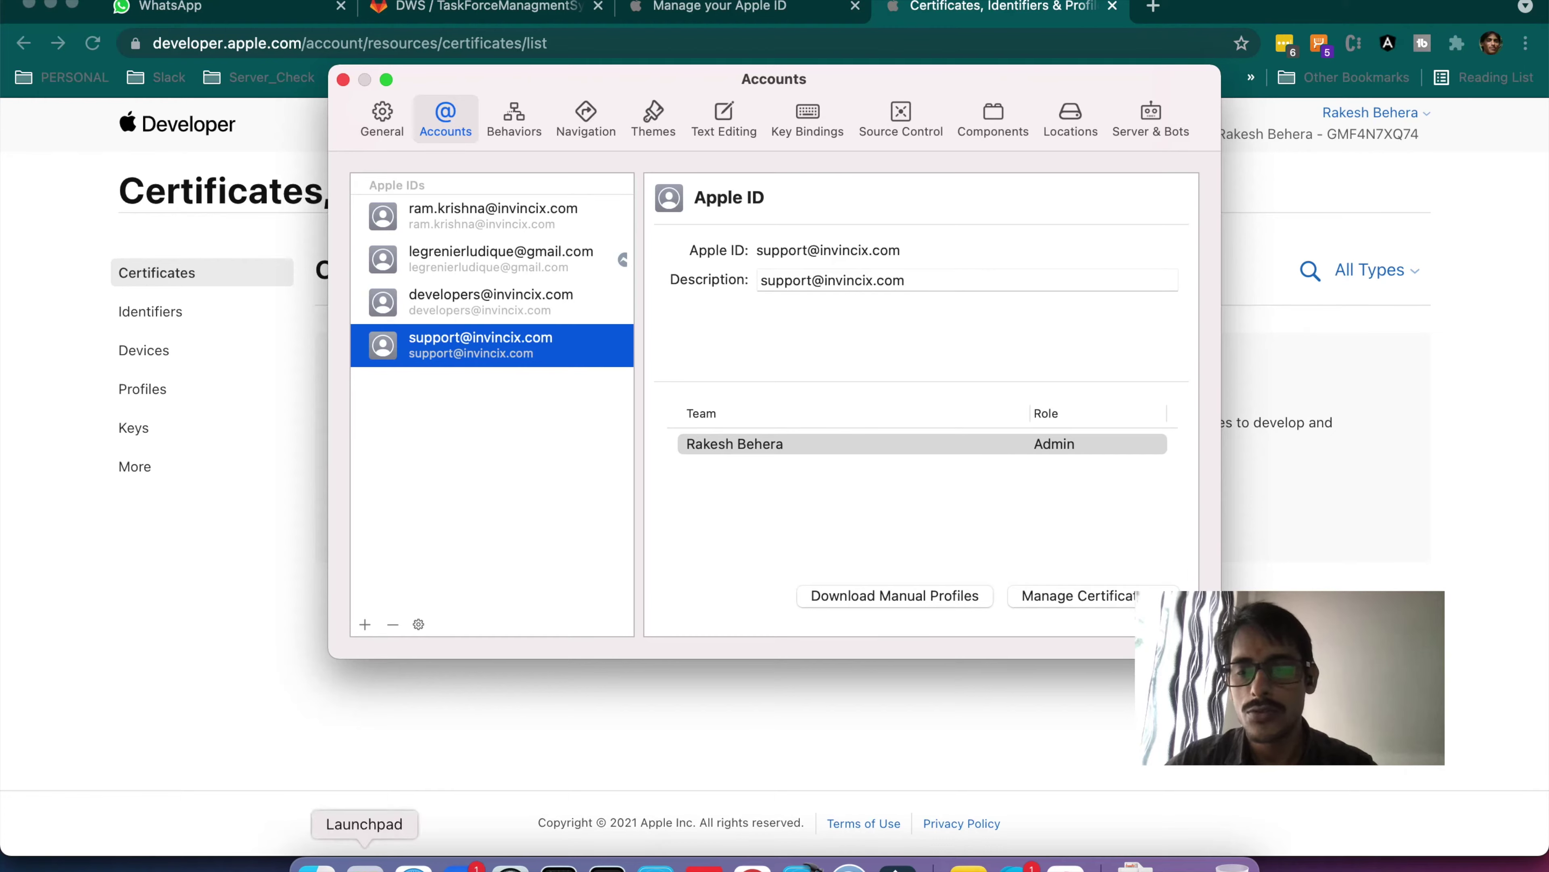
pyautogui.click(365, 863)
# Launch Keychain Access from a Launchpad search for 'key' and open its application menu.
pyautogui.write('key')
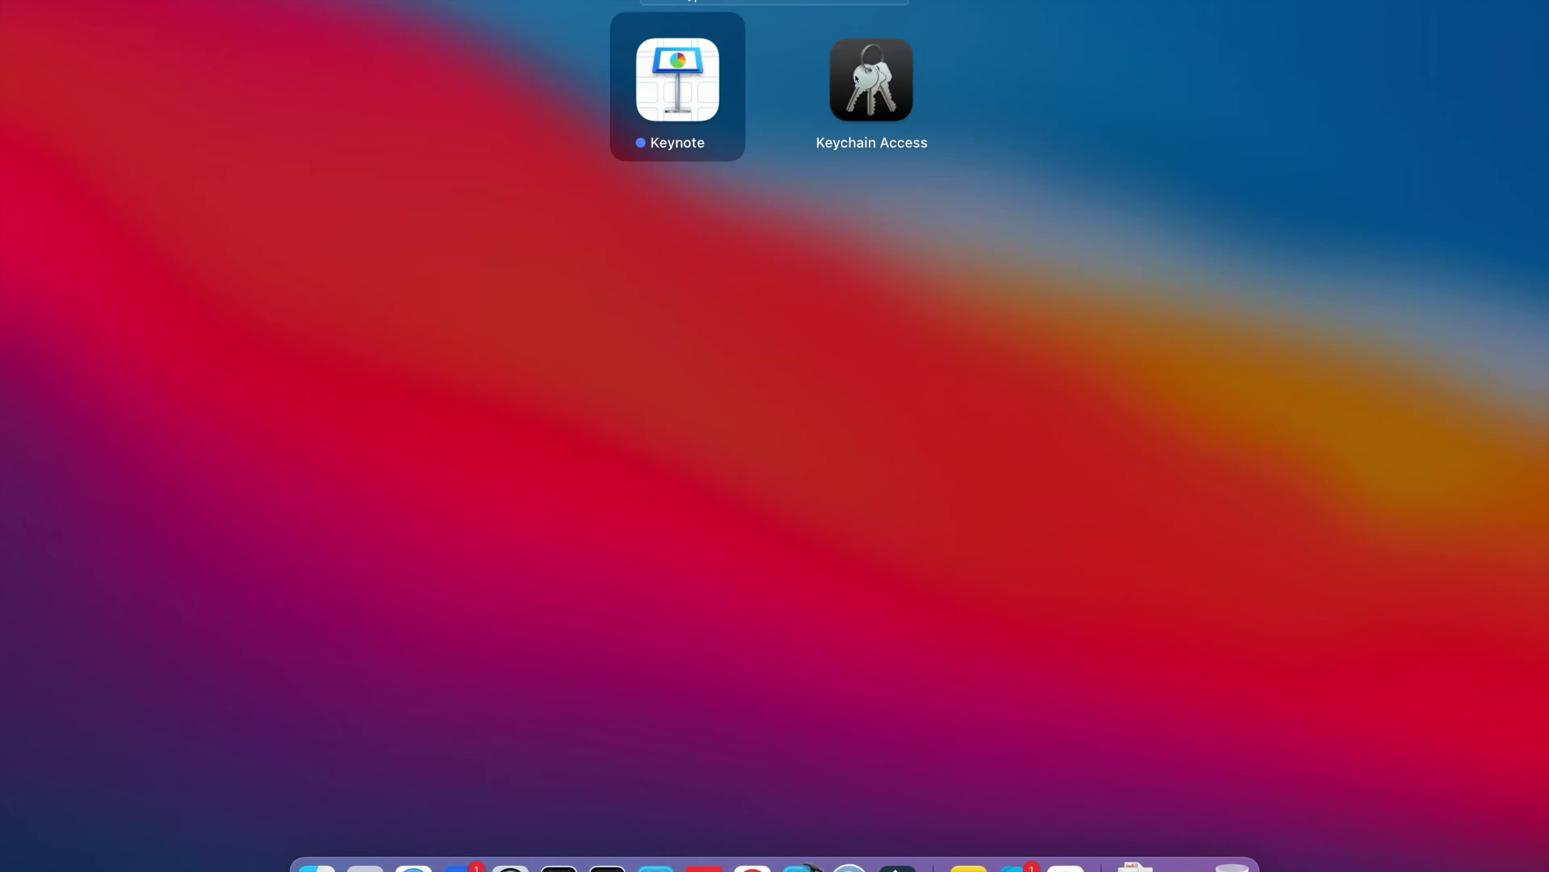
pyautogui.click(872, 86)
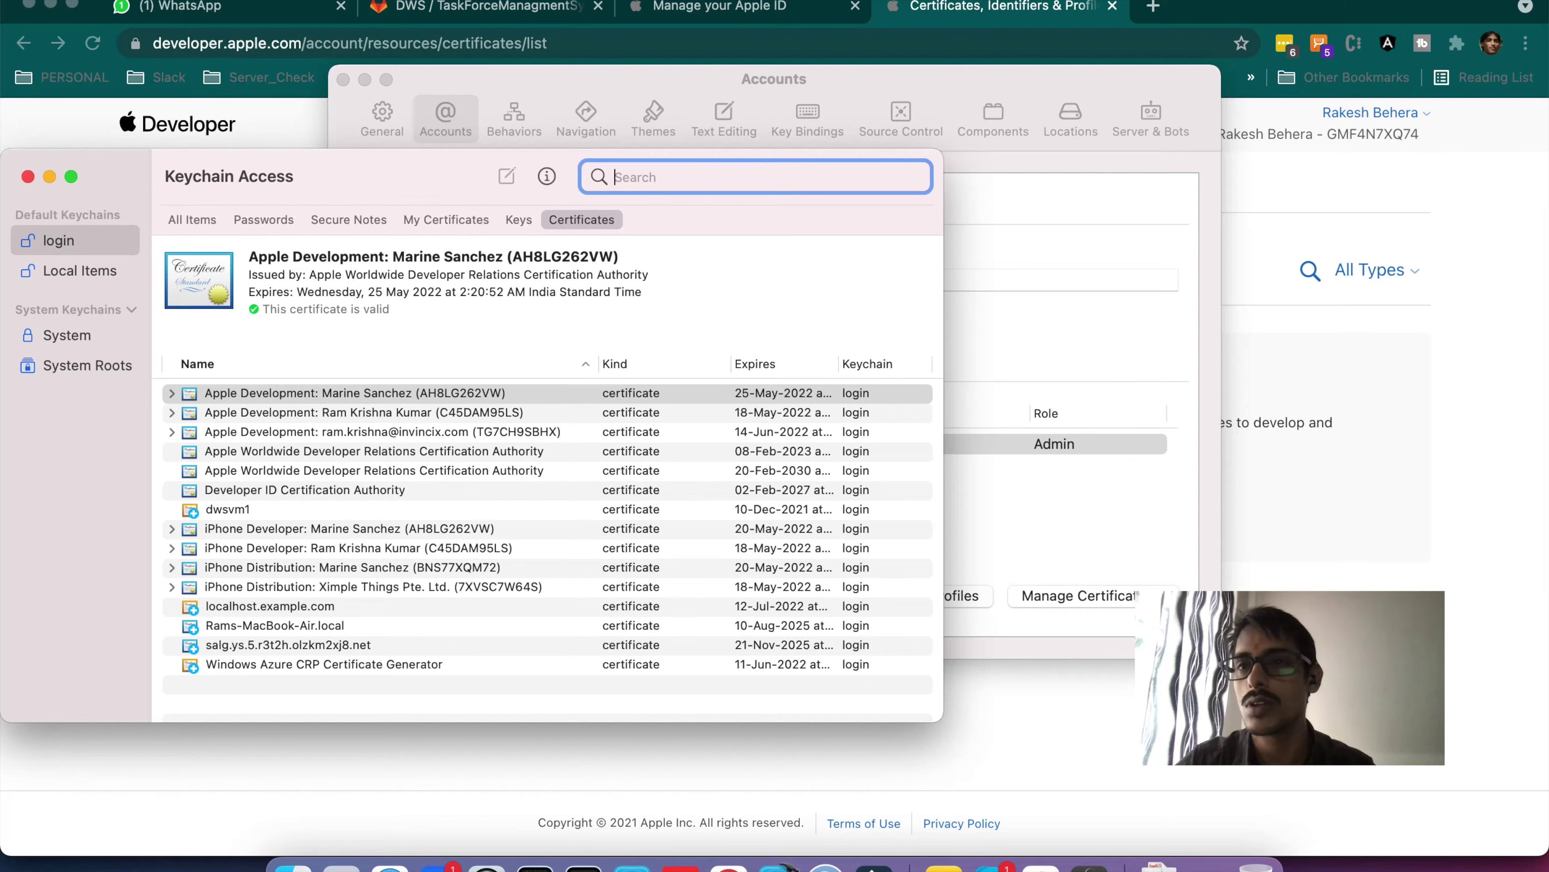
pyautogui.click(103, 0)
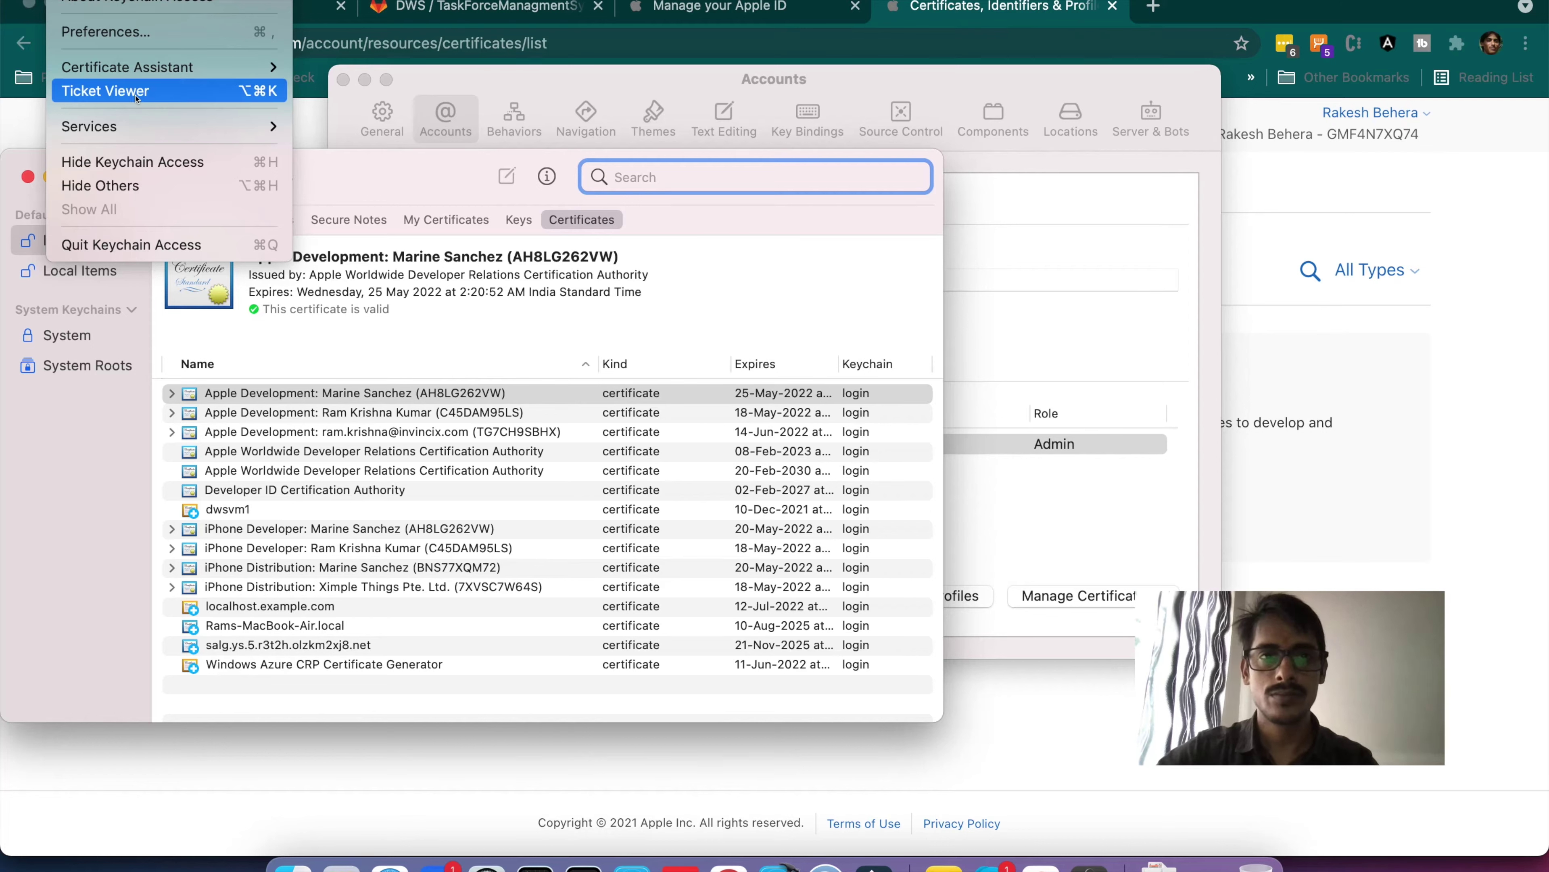
pyautogui.moveTo(127, 67)
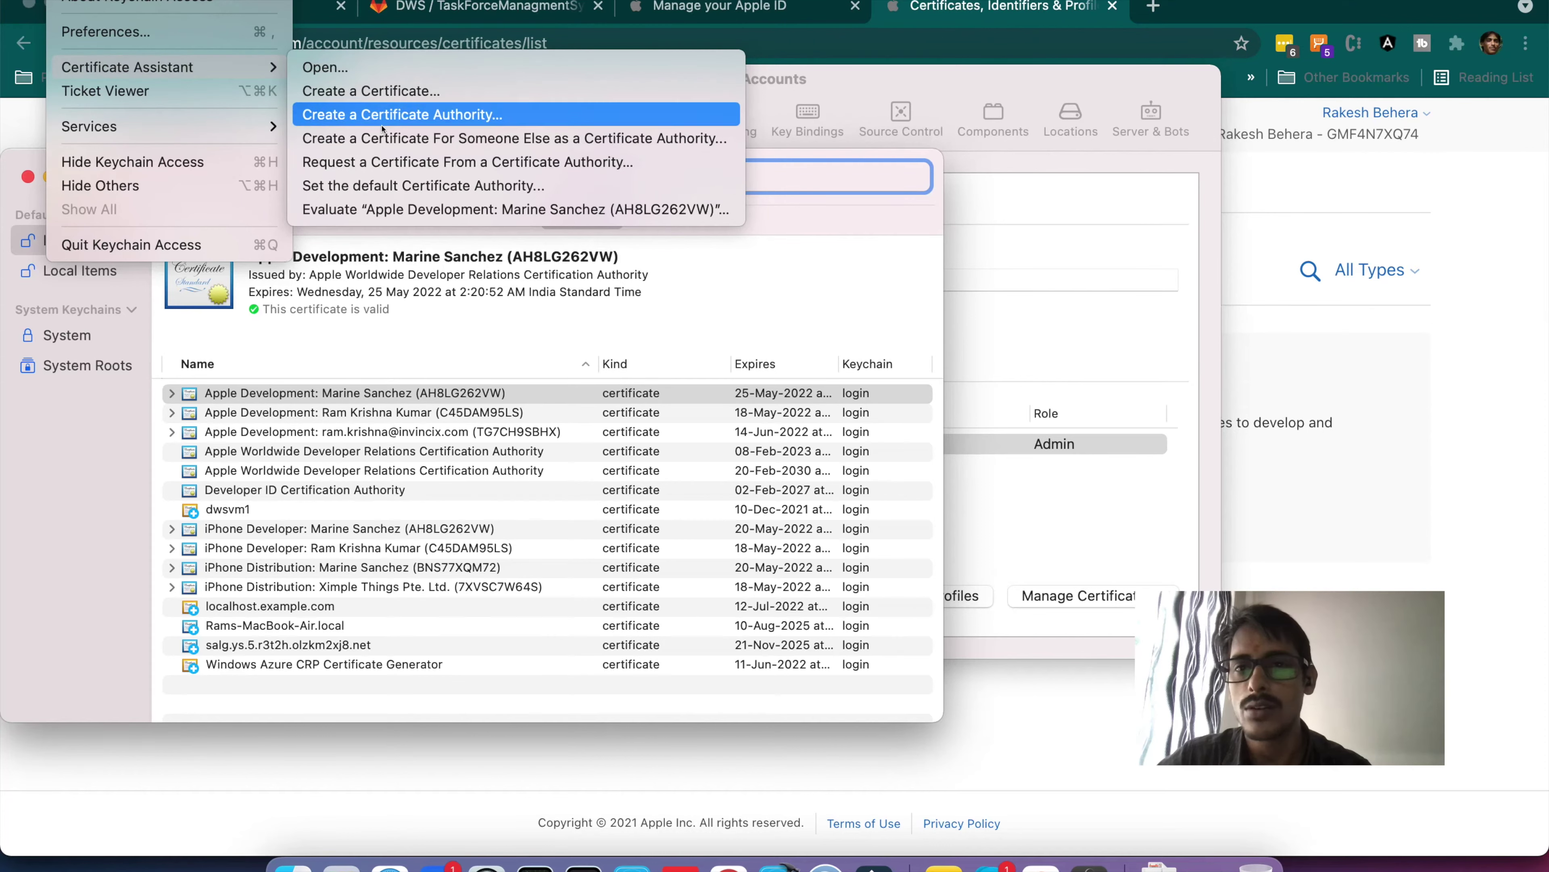
# Start a certificate request with the support e-mail, an empty common name and Saved to disk.
pyautogui.click(494, 162)
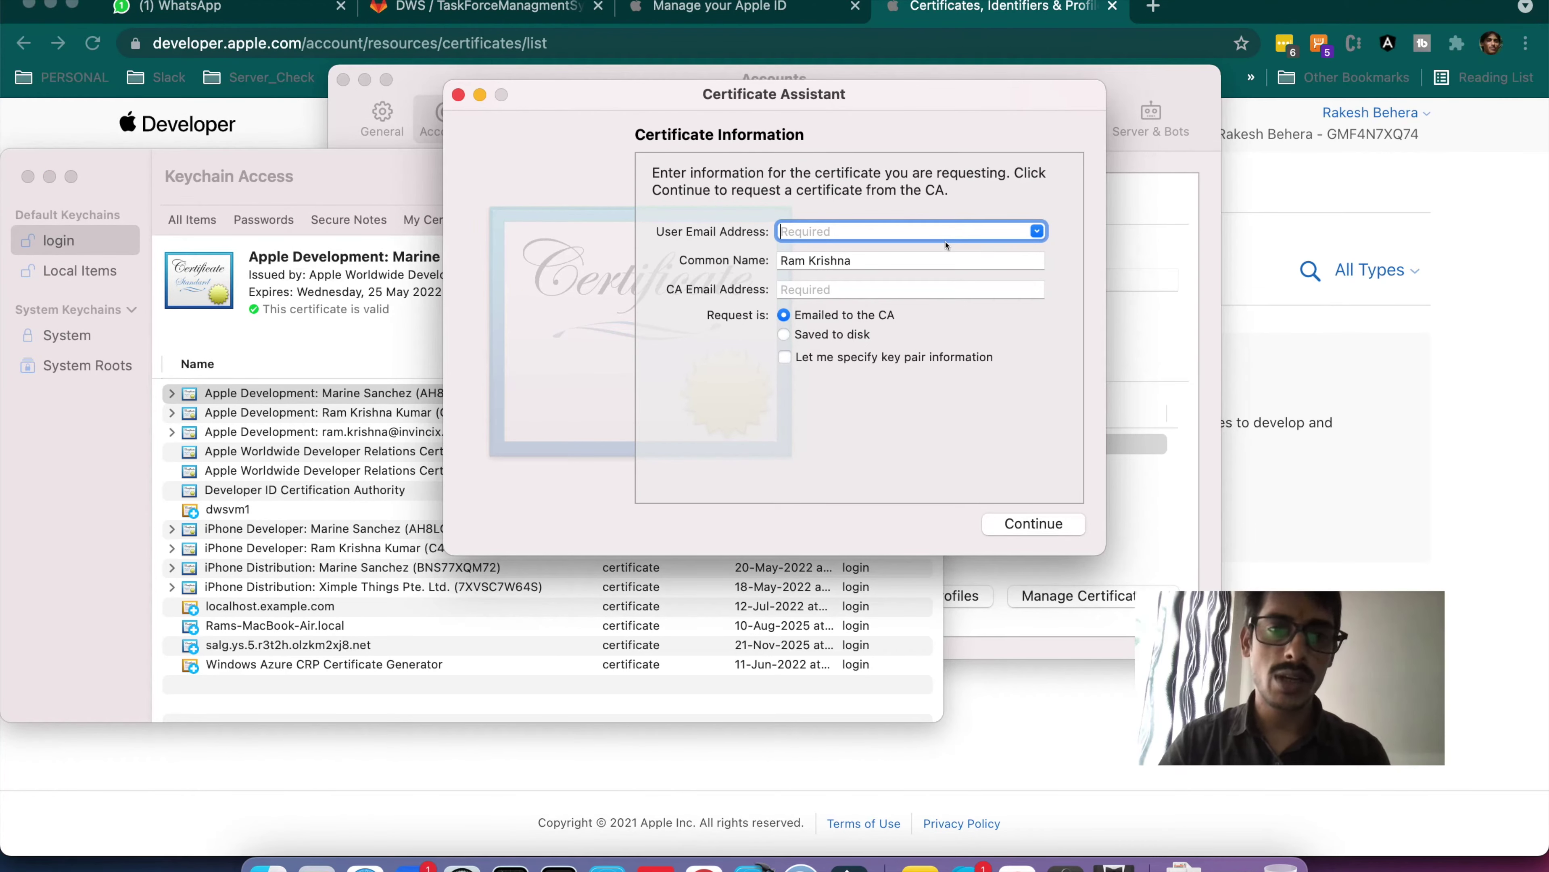
pyautogui.press('Tab')
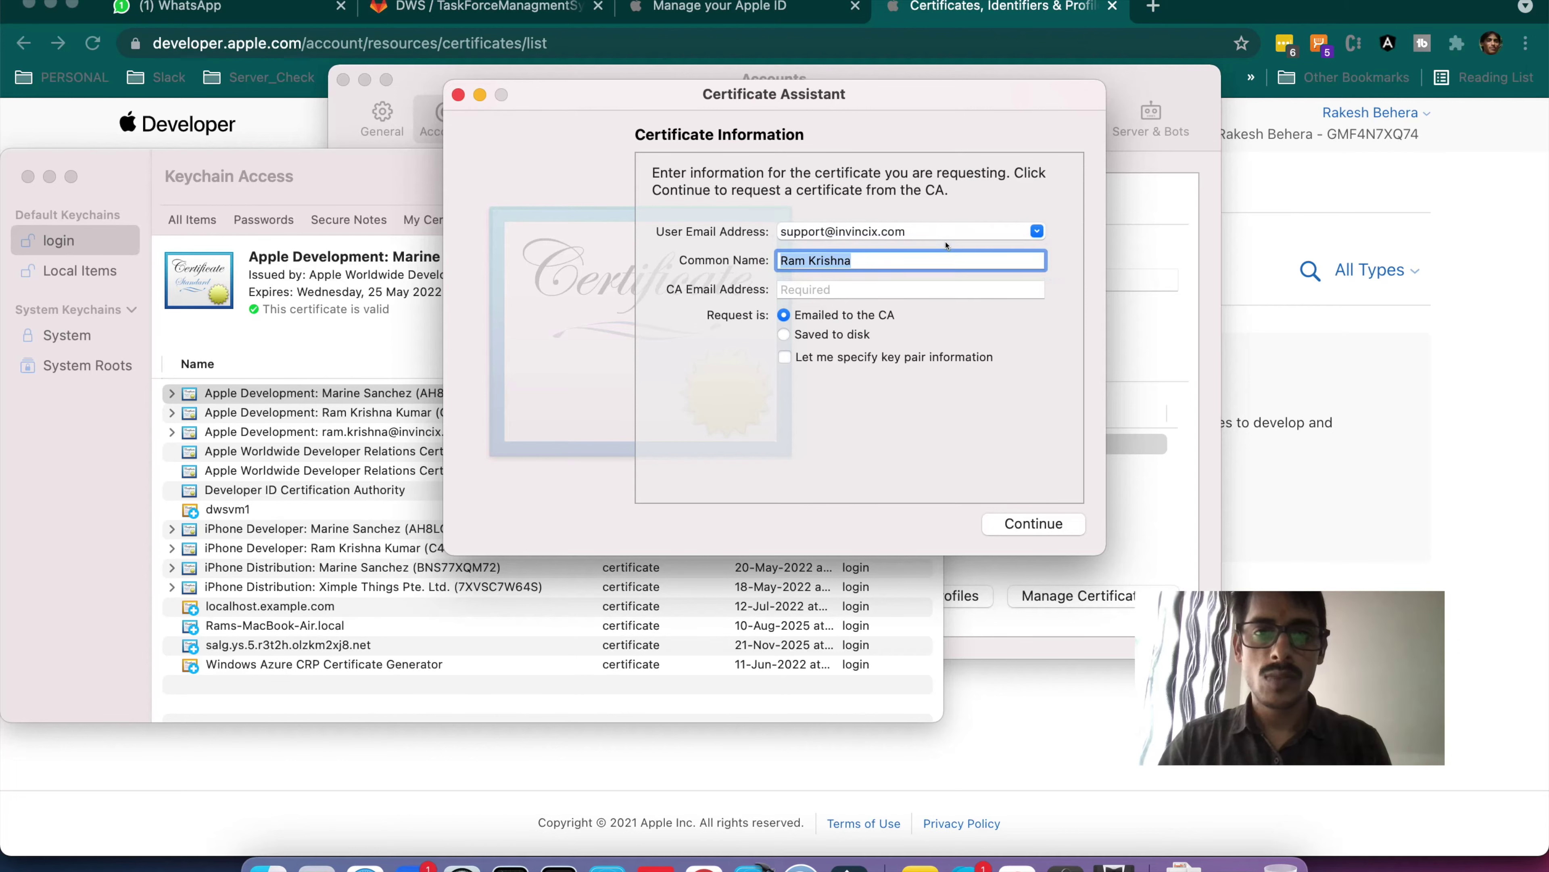
pyautogui.press('BackSpace')
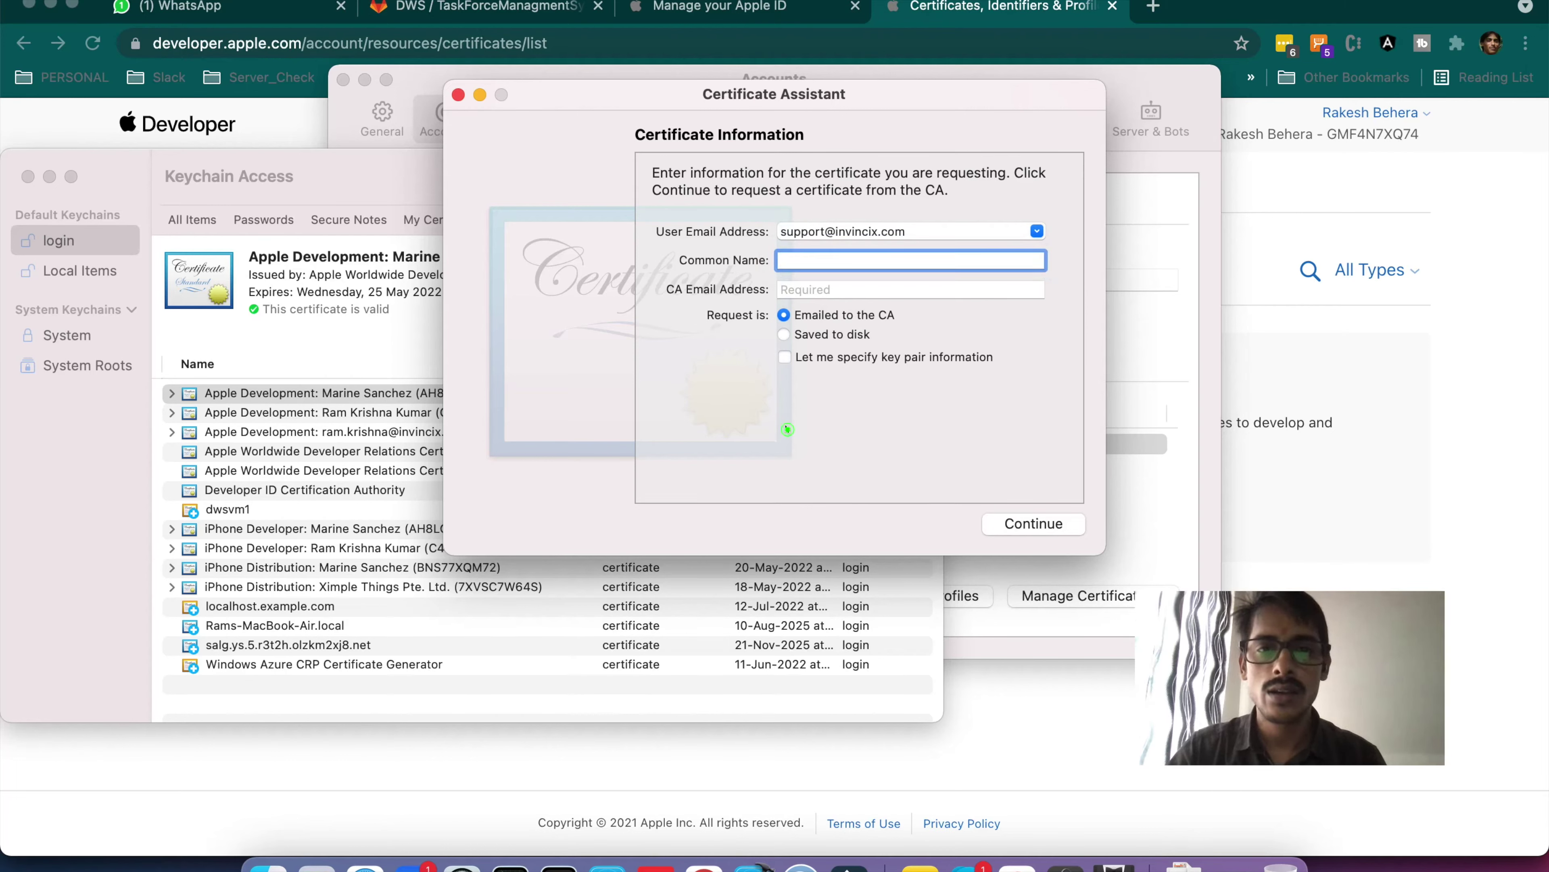
pyautogui.click(783, 334)
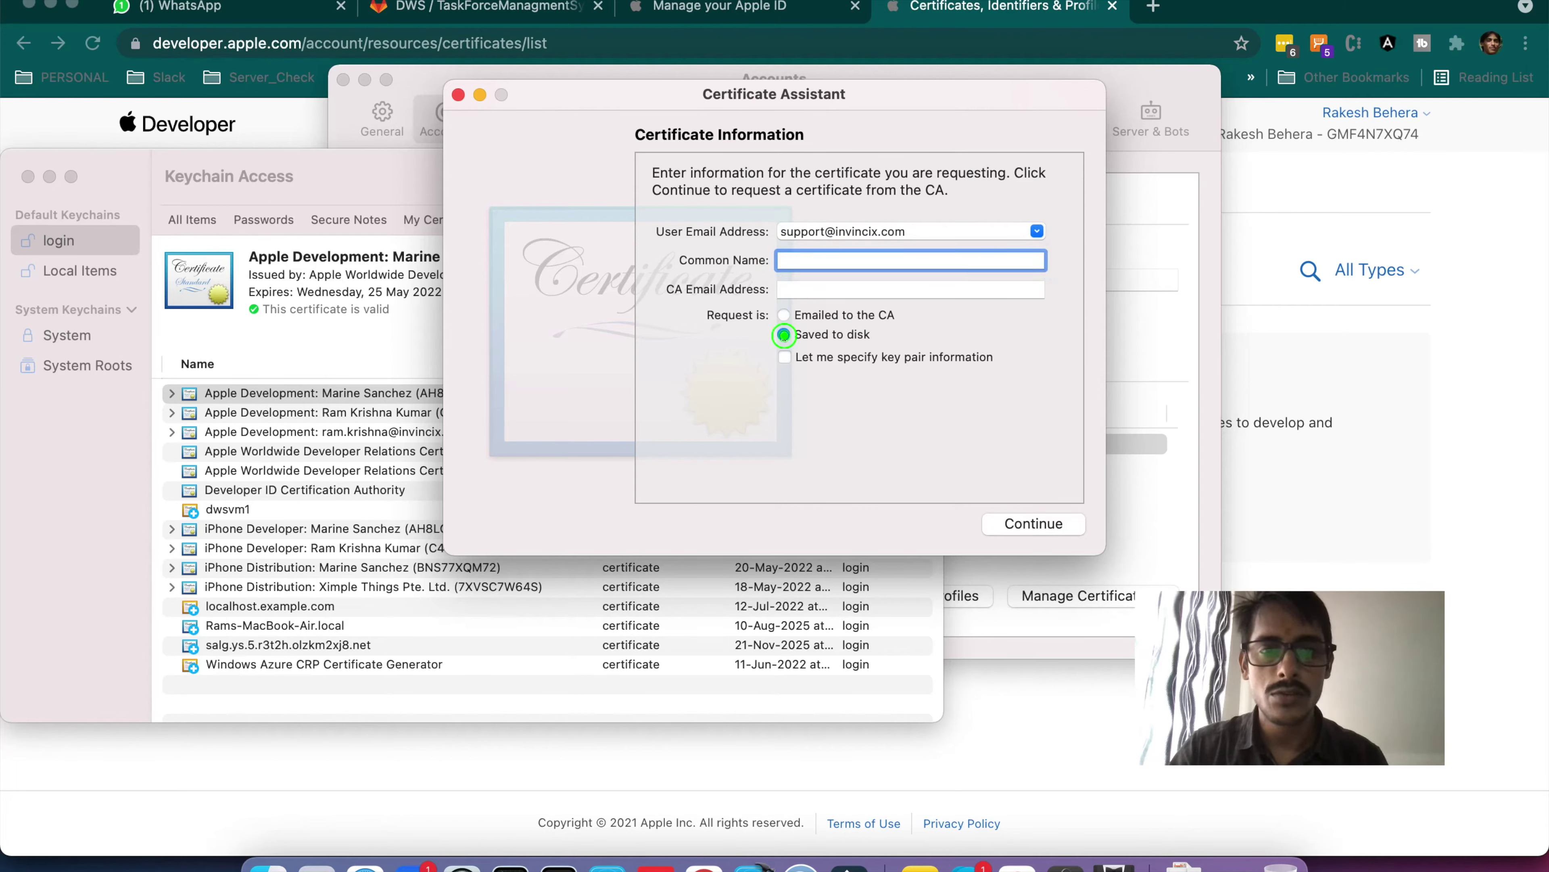
pyautogui.click(779, 357)
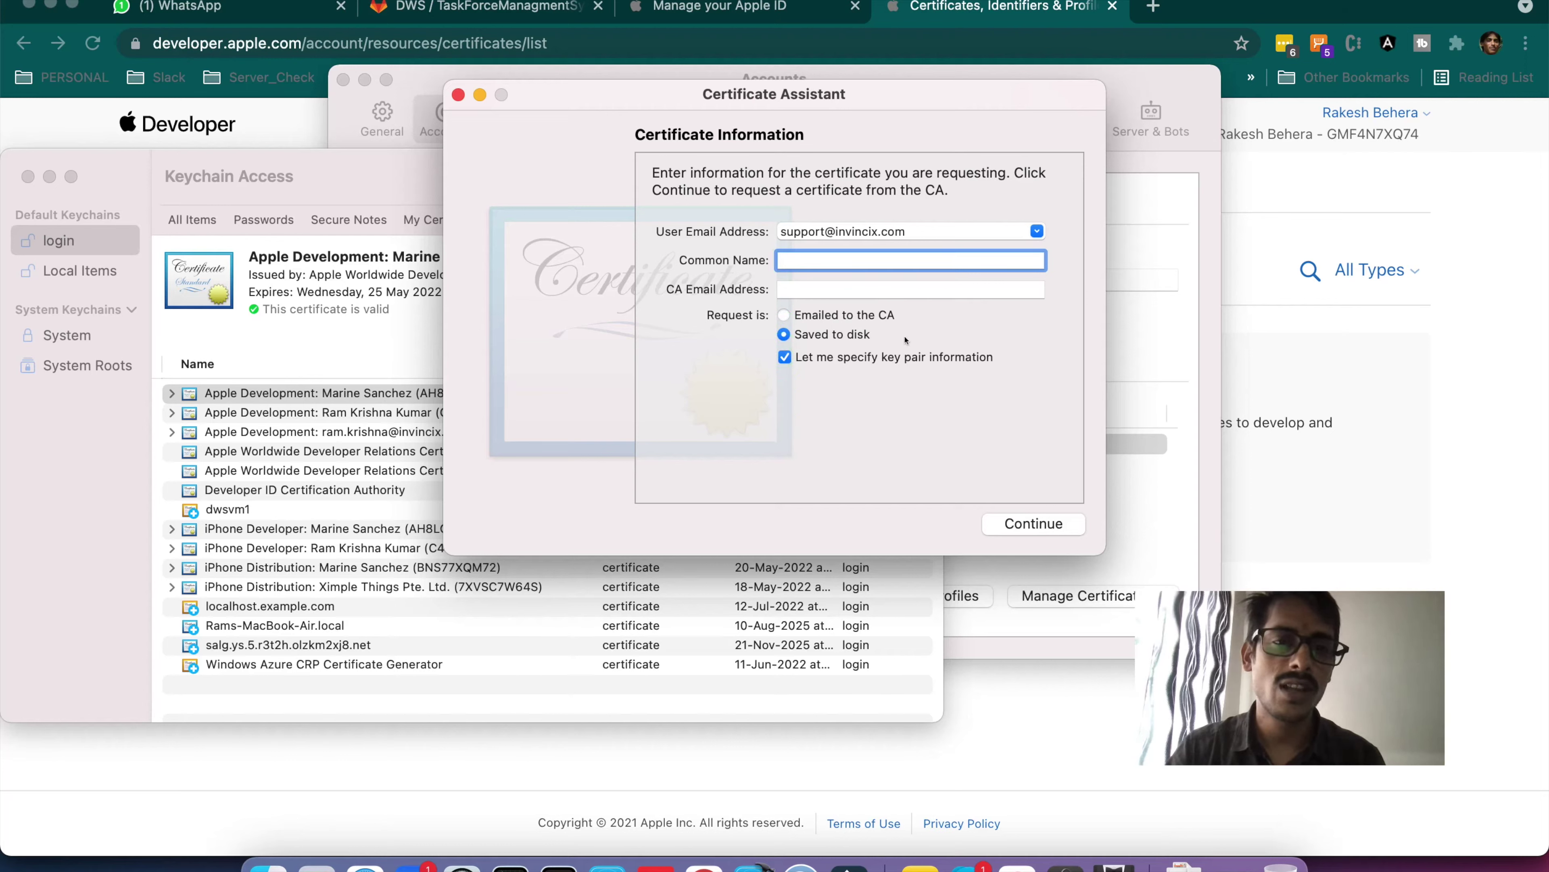
pyautogui.click(783, 357)
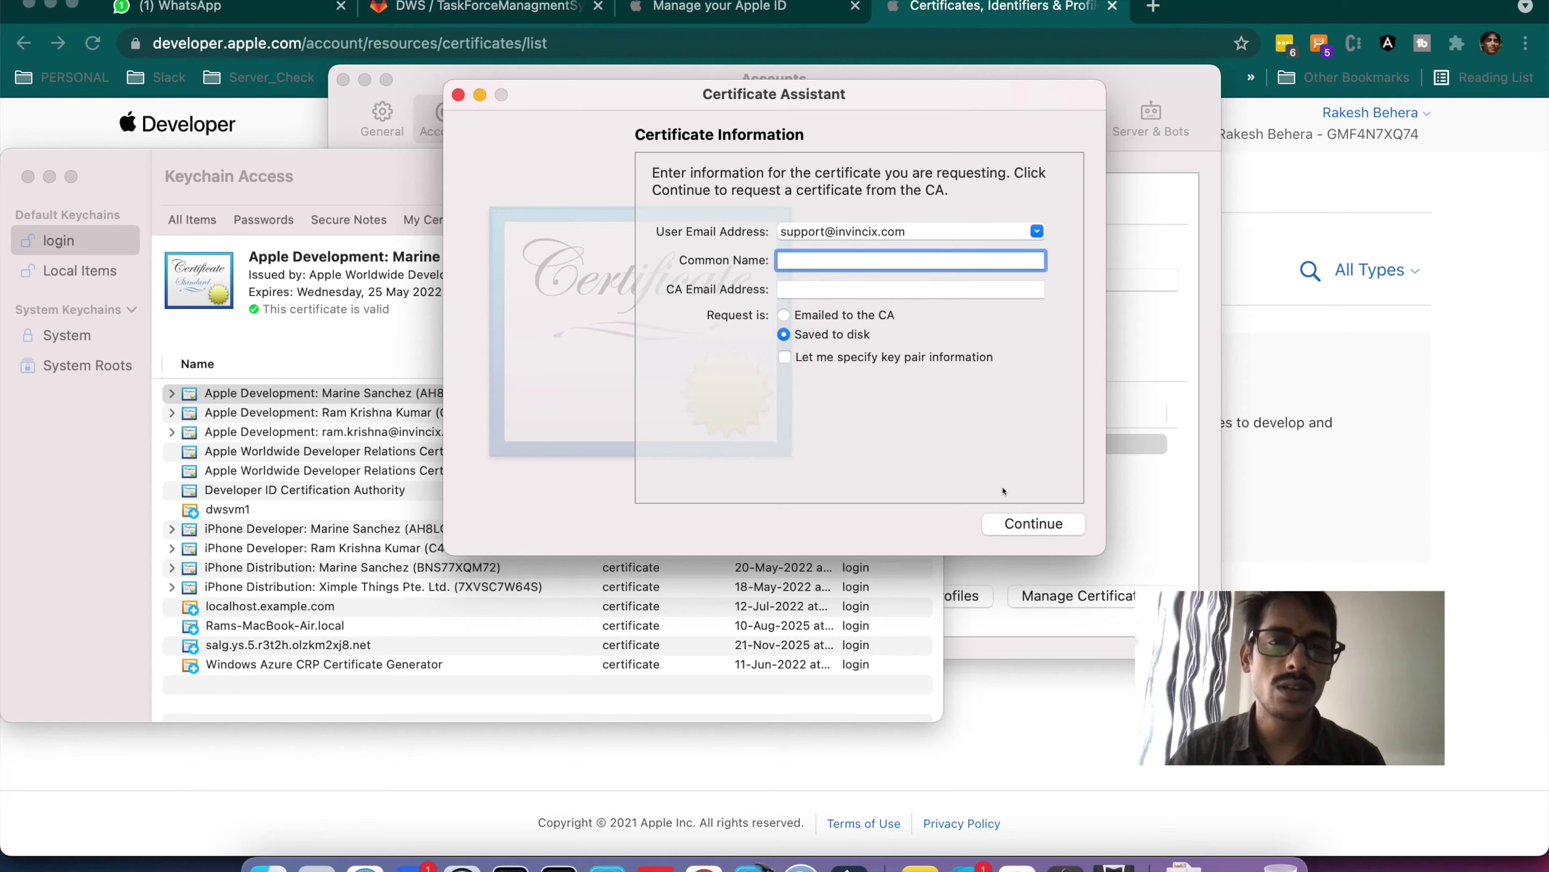
# Save the request as CertificateSigningRequest.certSigningRequest on the Desktop and close the assistant.
pyautogui.click(1023, 522)
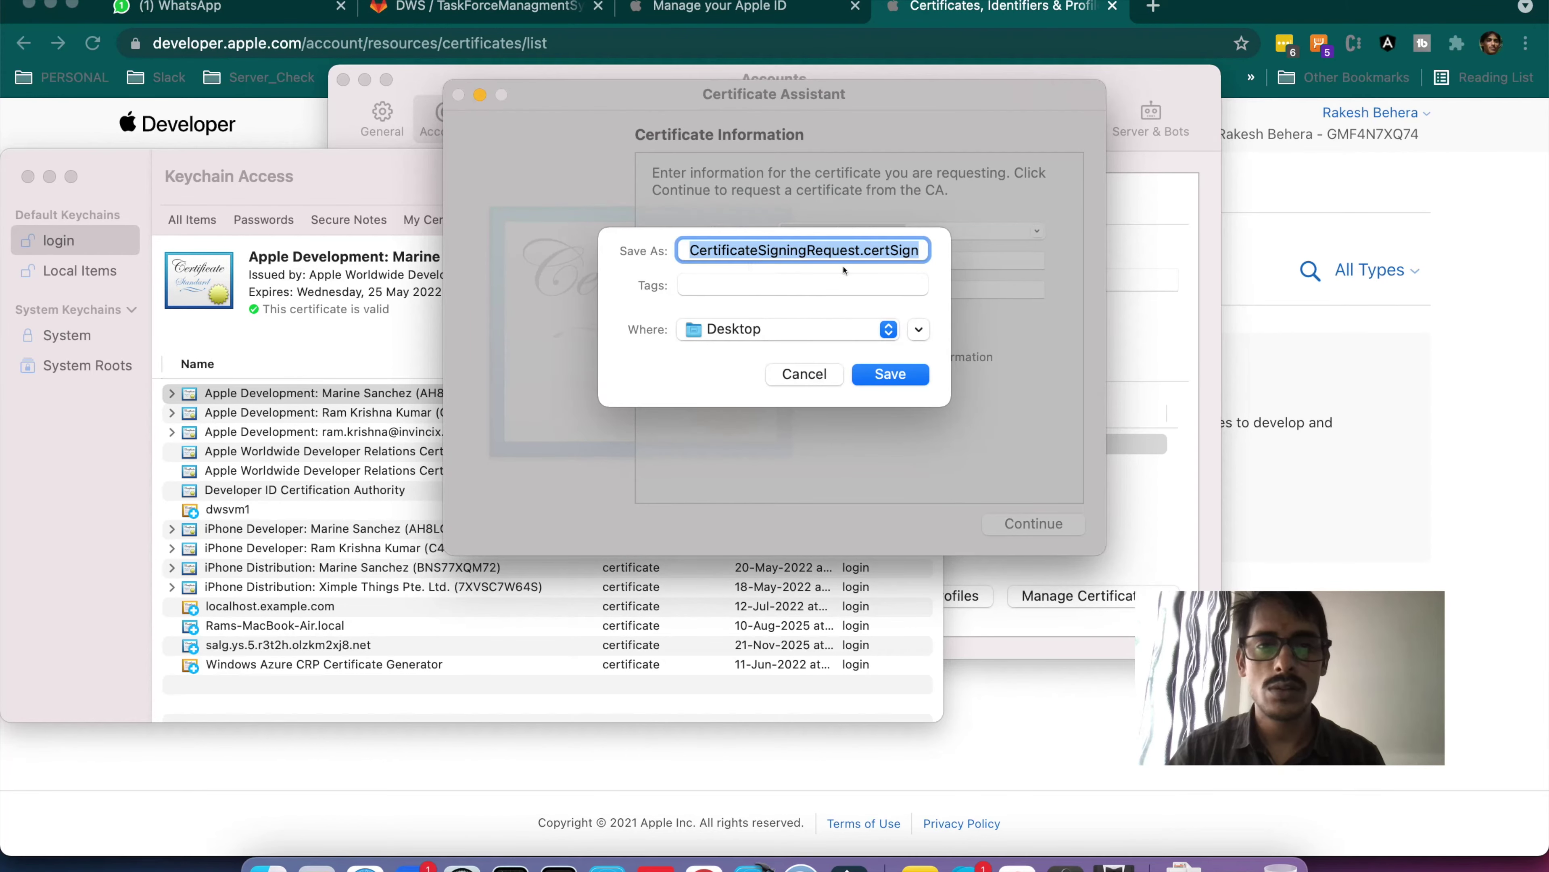
pyautogui.click(880, 370)
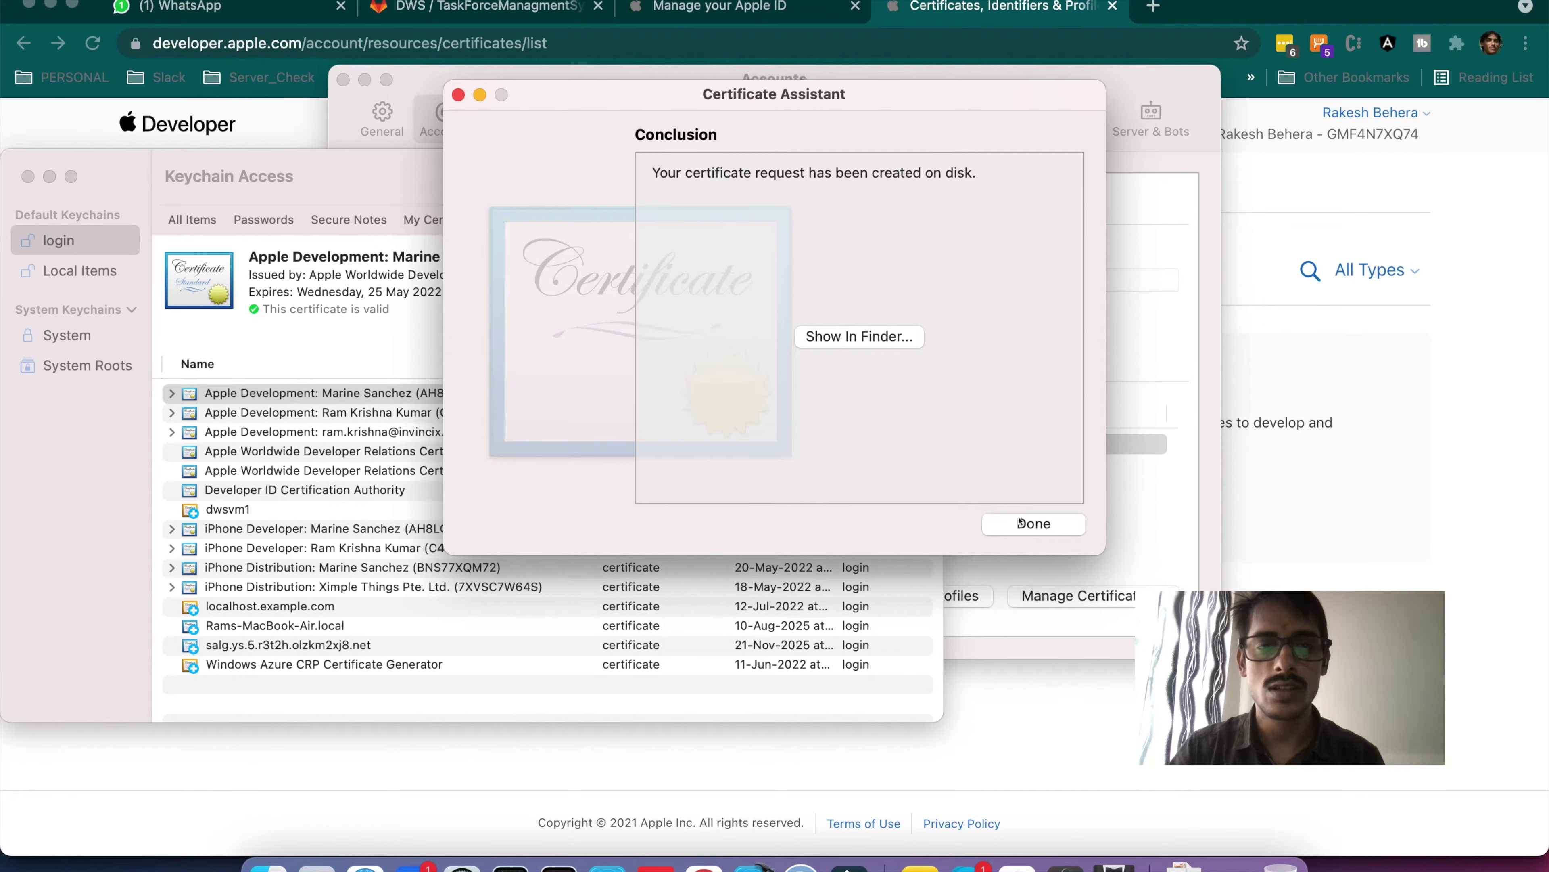
pyautogui.click(1020, 520)
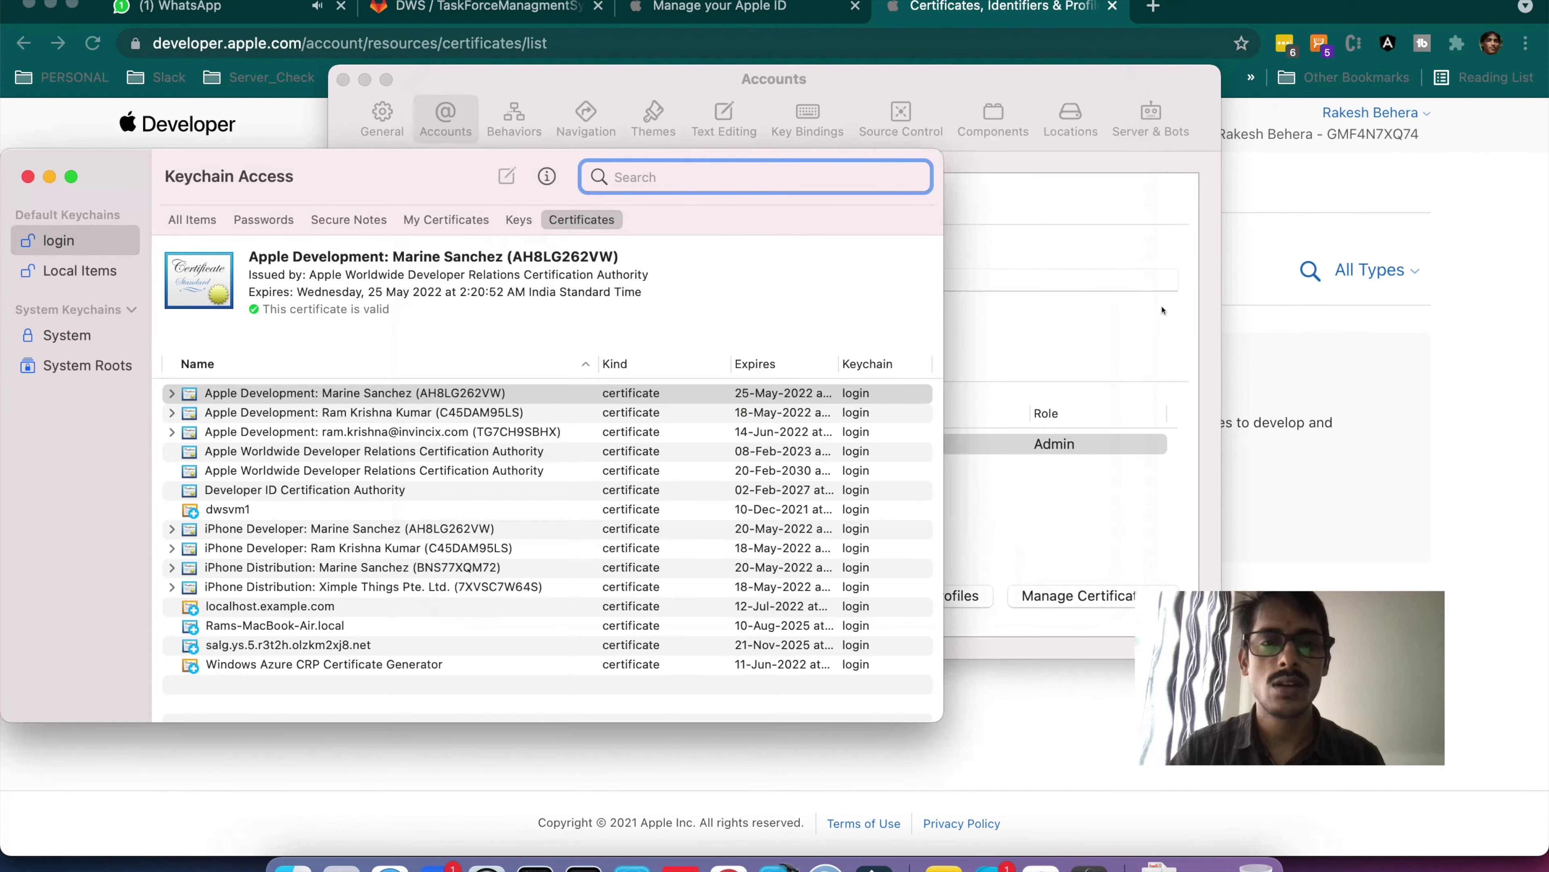
pyautogui.click(1385, 359)
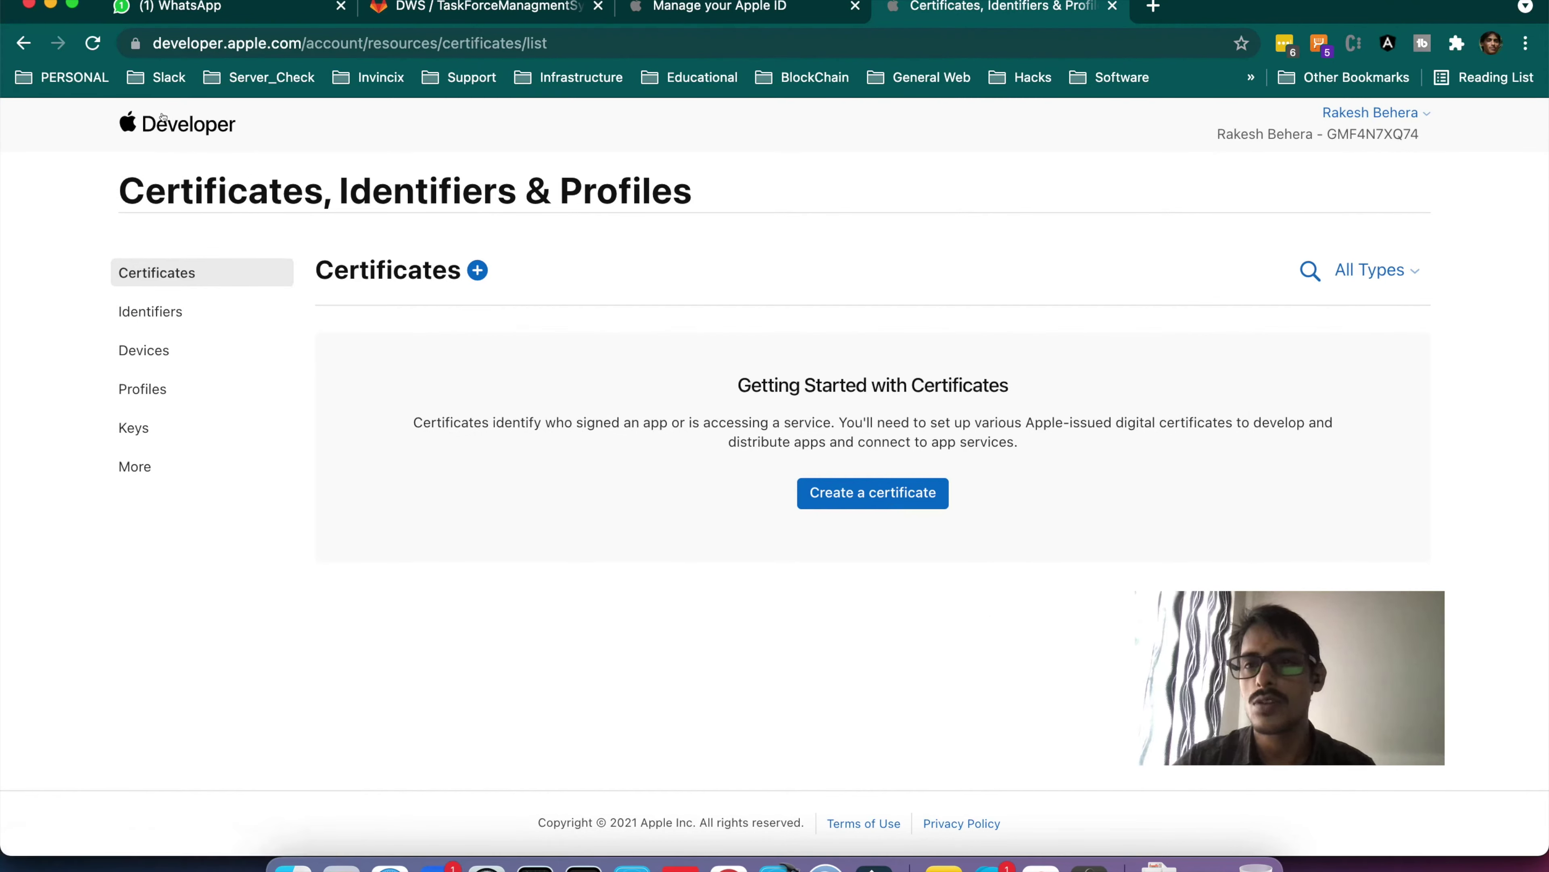
# Return to the account overview and open Certificates, Identifiers & Profiles.
pyautogui.click(162, 271)
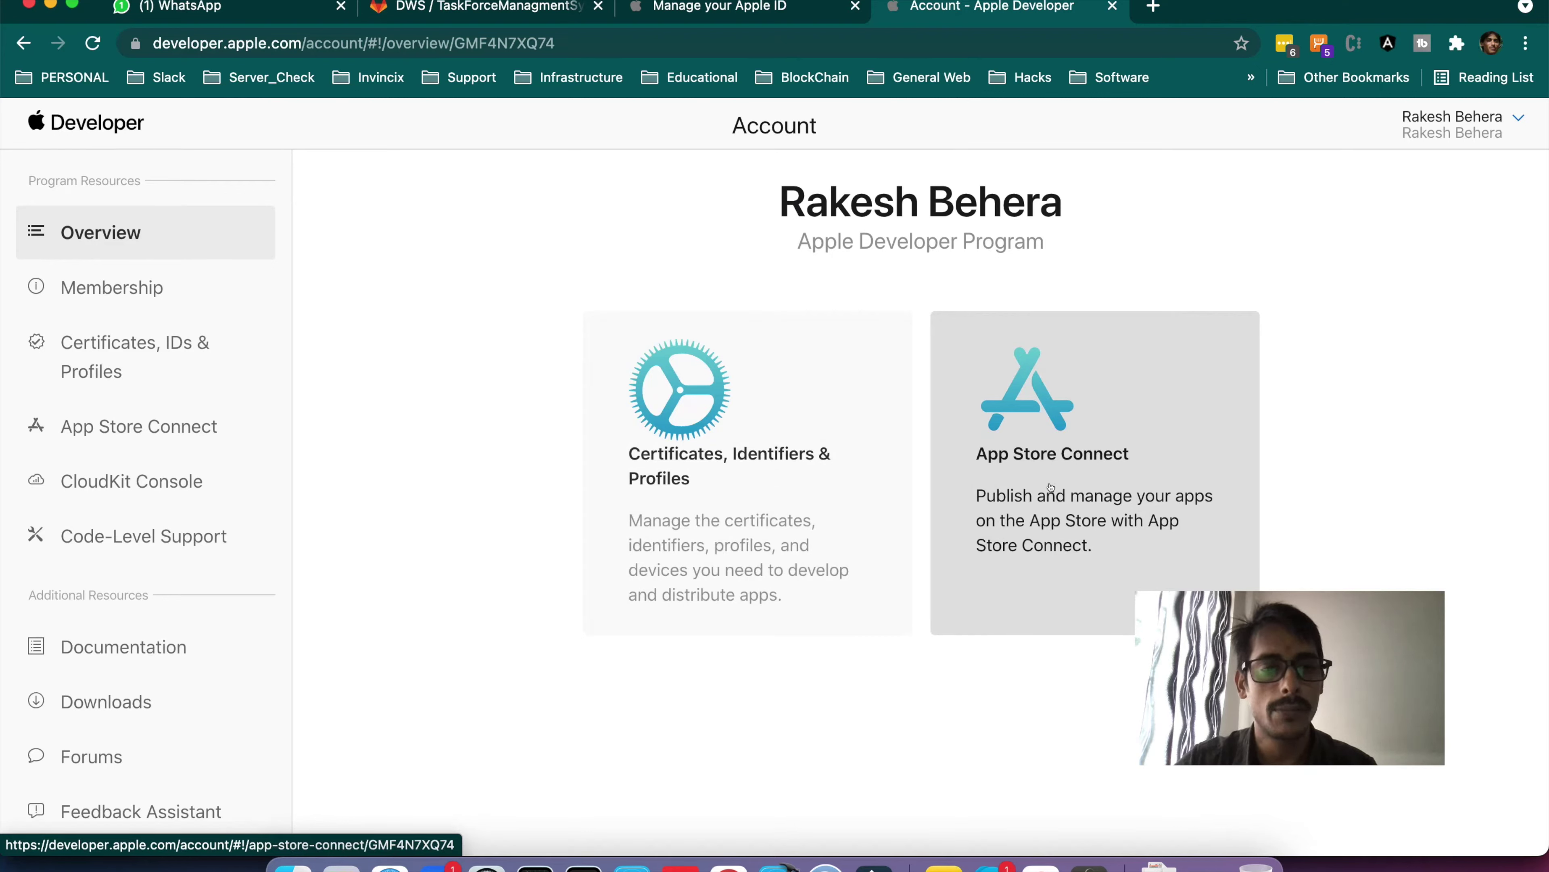
pyautogui.click(750, 475)
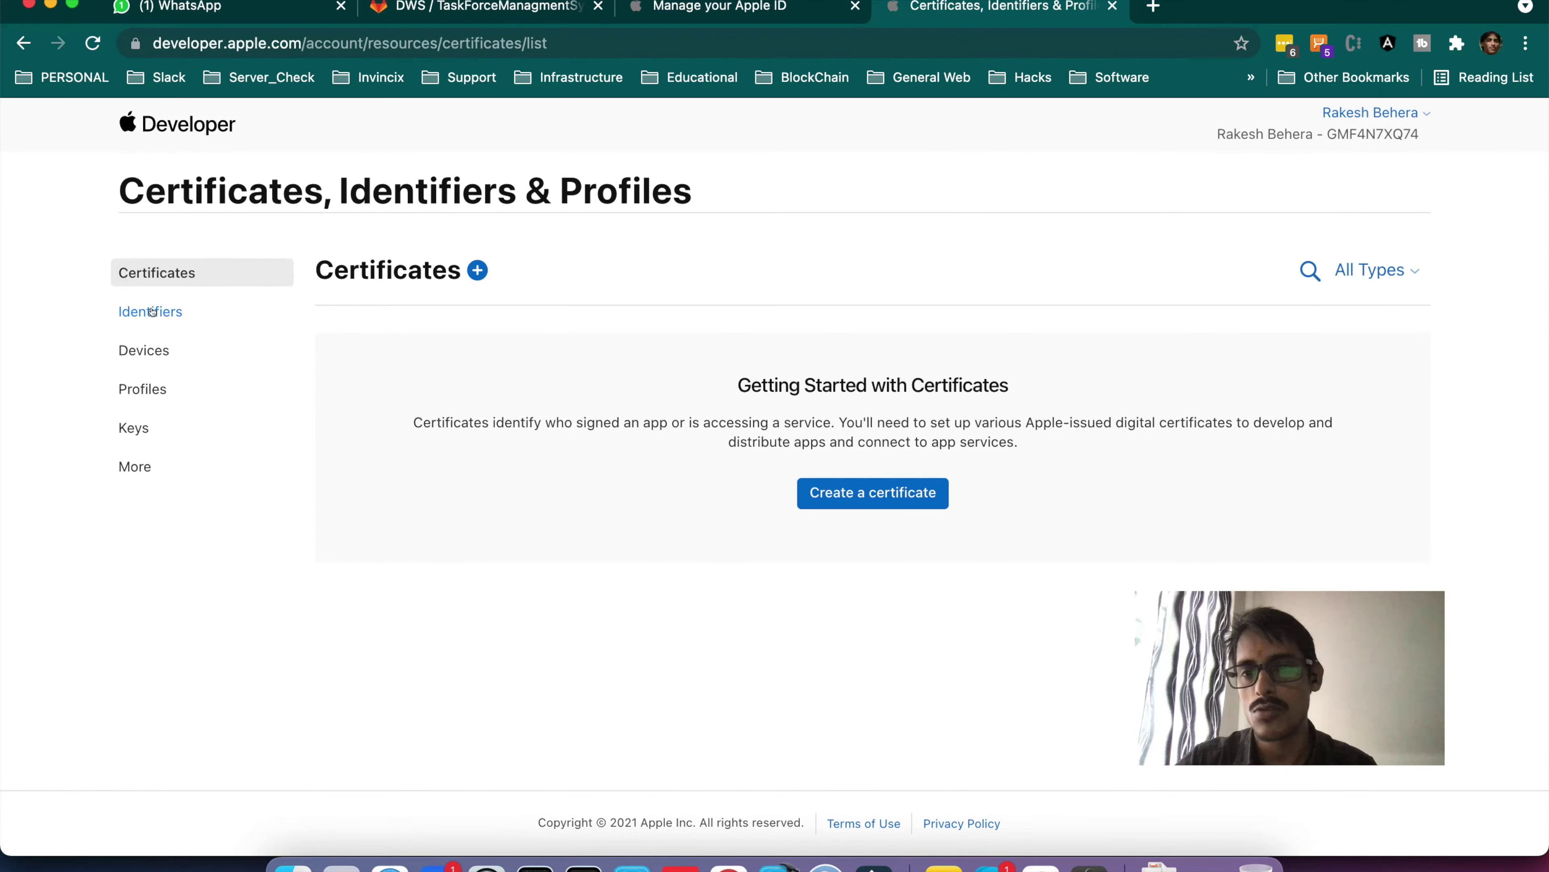
# Choose App IDs, then type App, and focus the empty Description and Bundle ID fields.
pyautogui.click(151, 312)
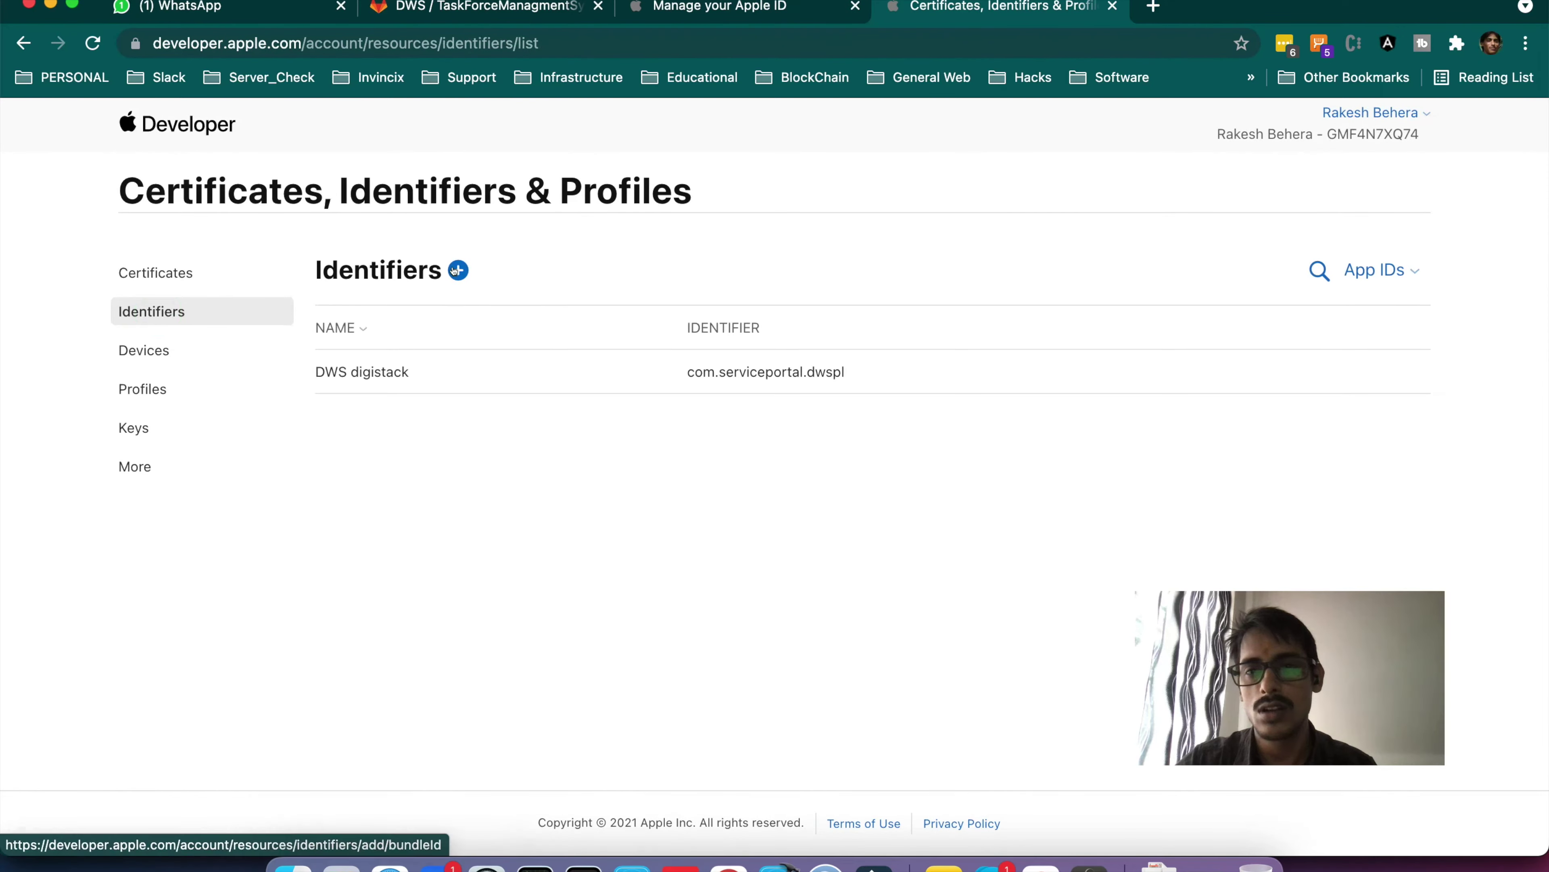
pyautogui.click(457, 270)
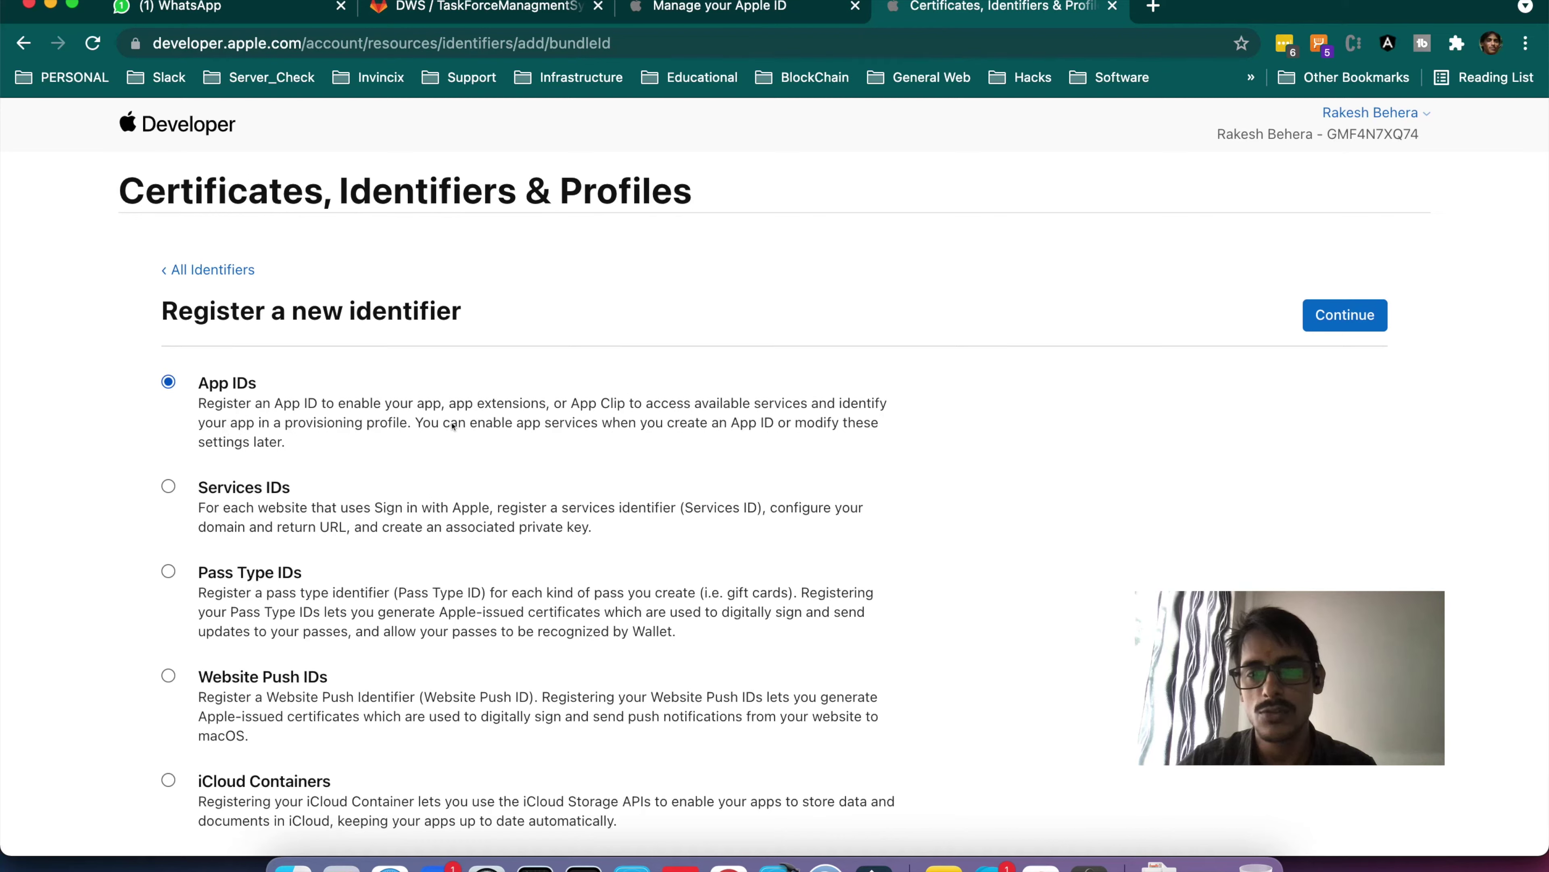
pyautogui.click(1352, 325)
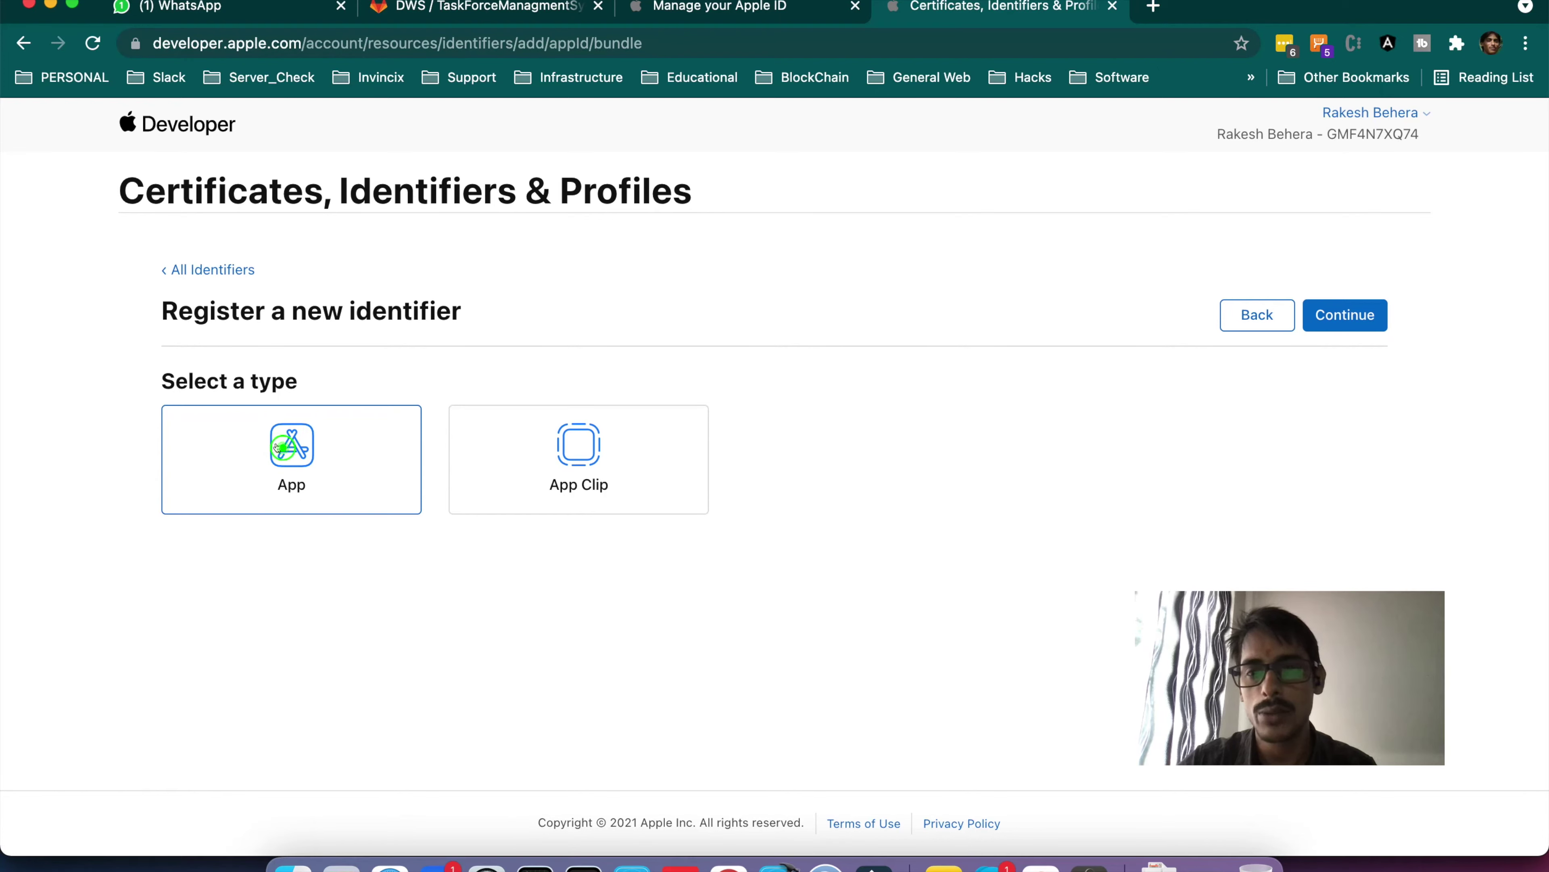
pyautogui.click(1345, 315)
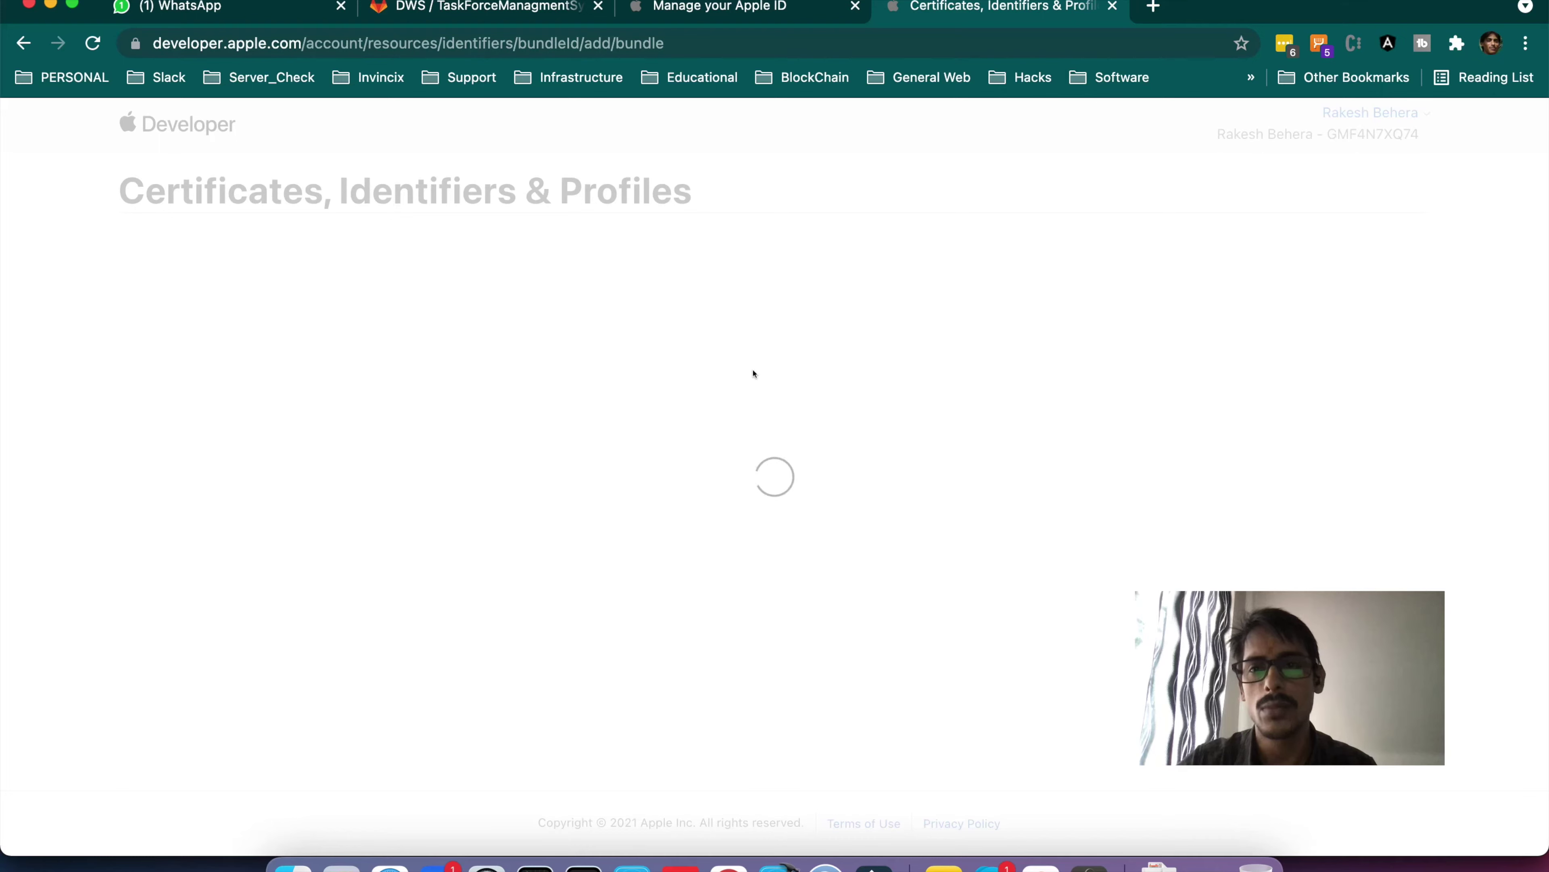
pyautogui.click(443, 472)
pyautogui.click(808, 469)
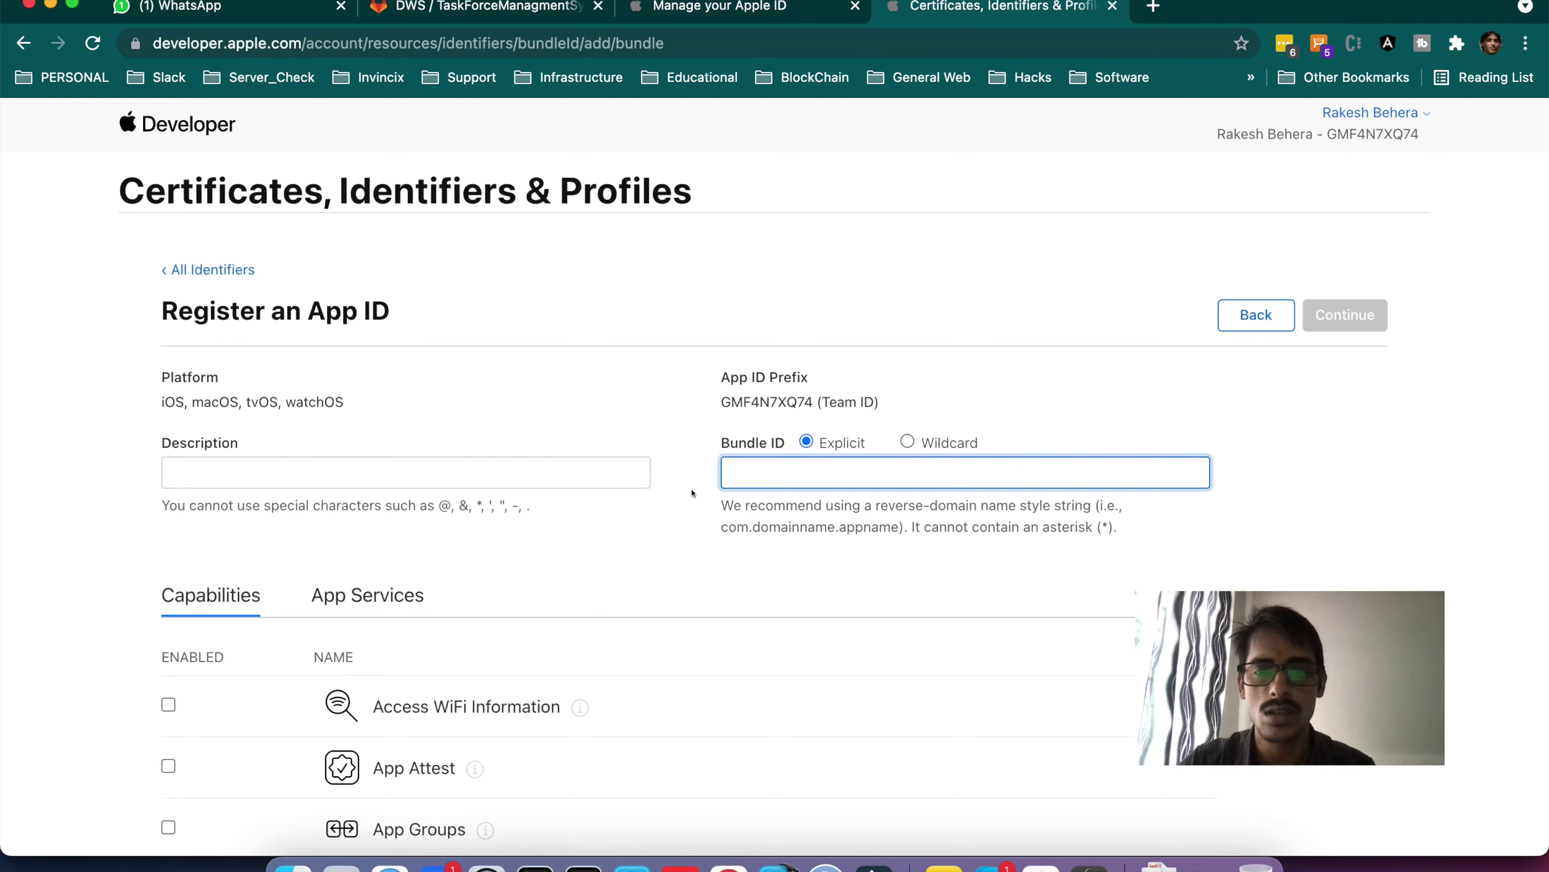
# Set the Bundle ID to Explicit and highlight the reverse-domain naming advice.
pyautogui.click(907, 441)
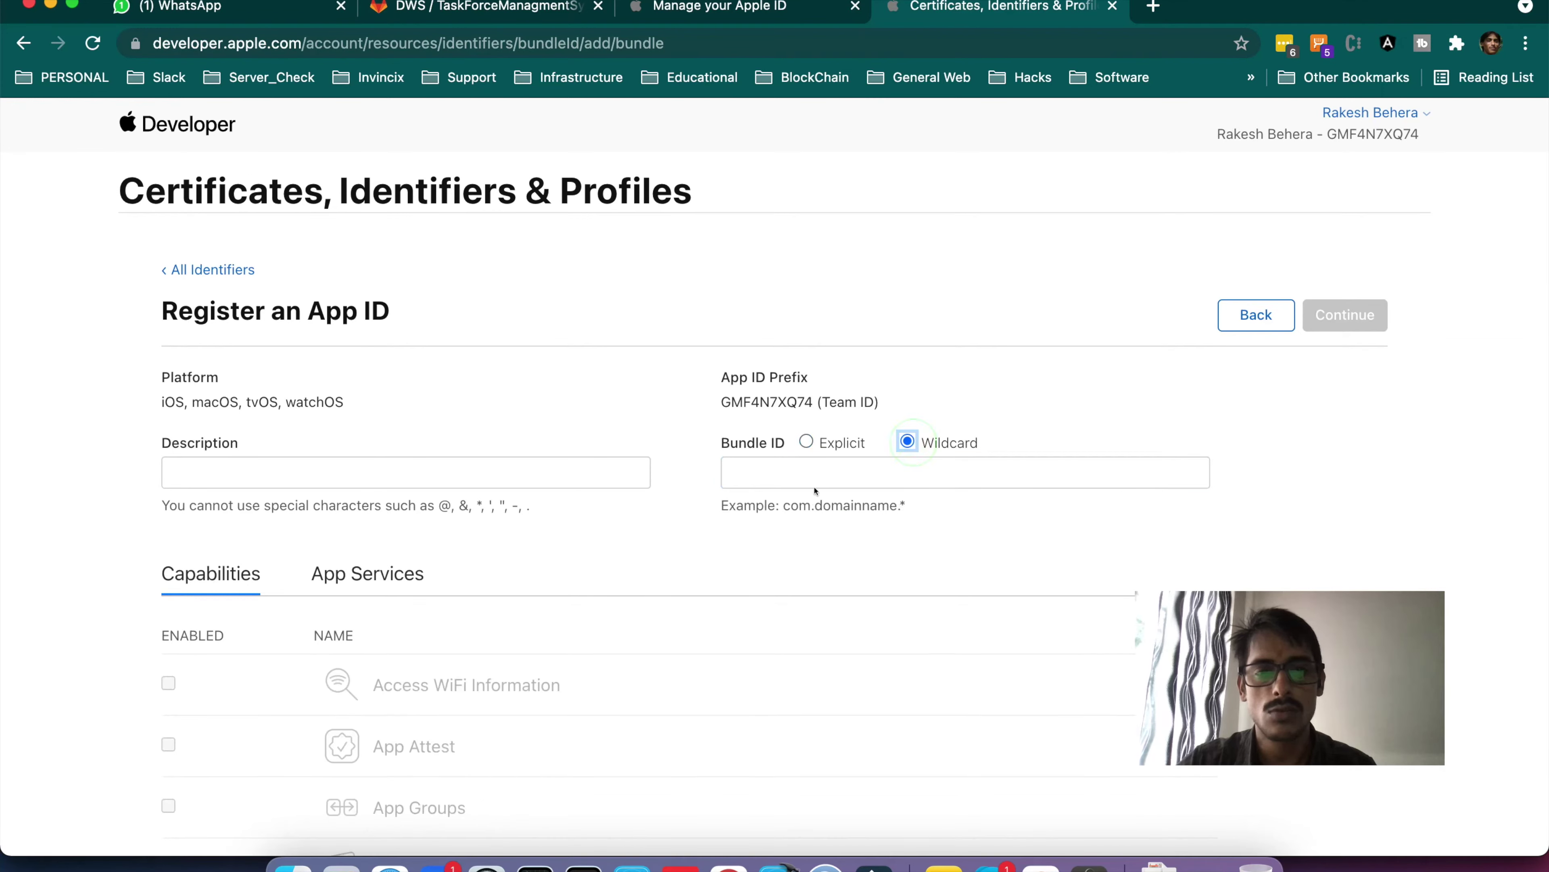
pyautogui.click(806, 442)
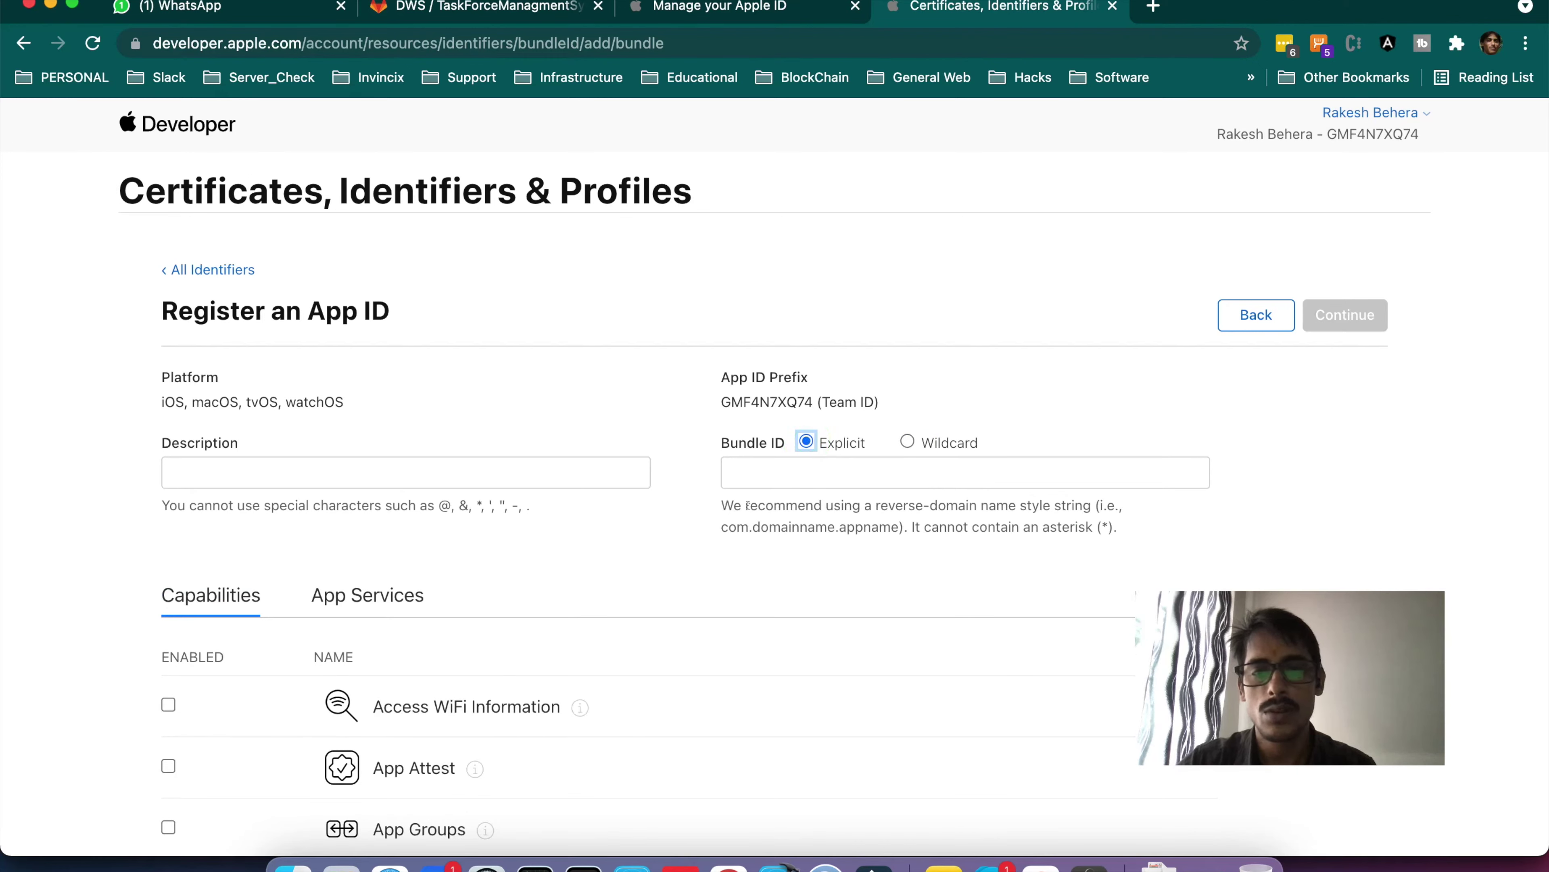
pyautogui.moveTo(721, 504); pyautogui.dragTo(1078, 503)
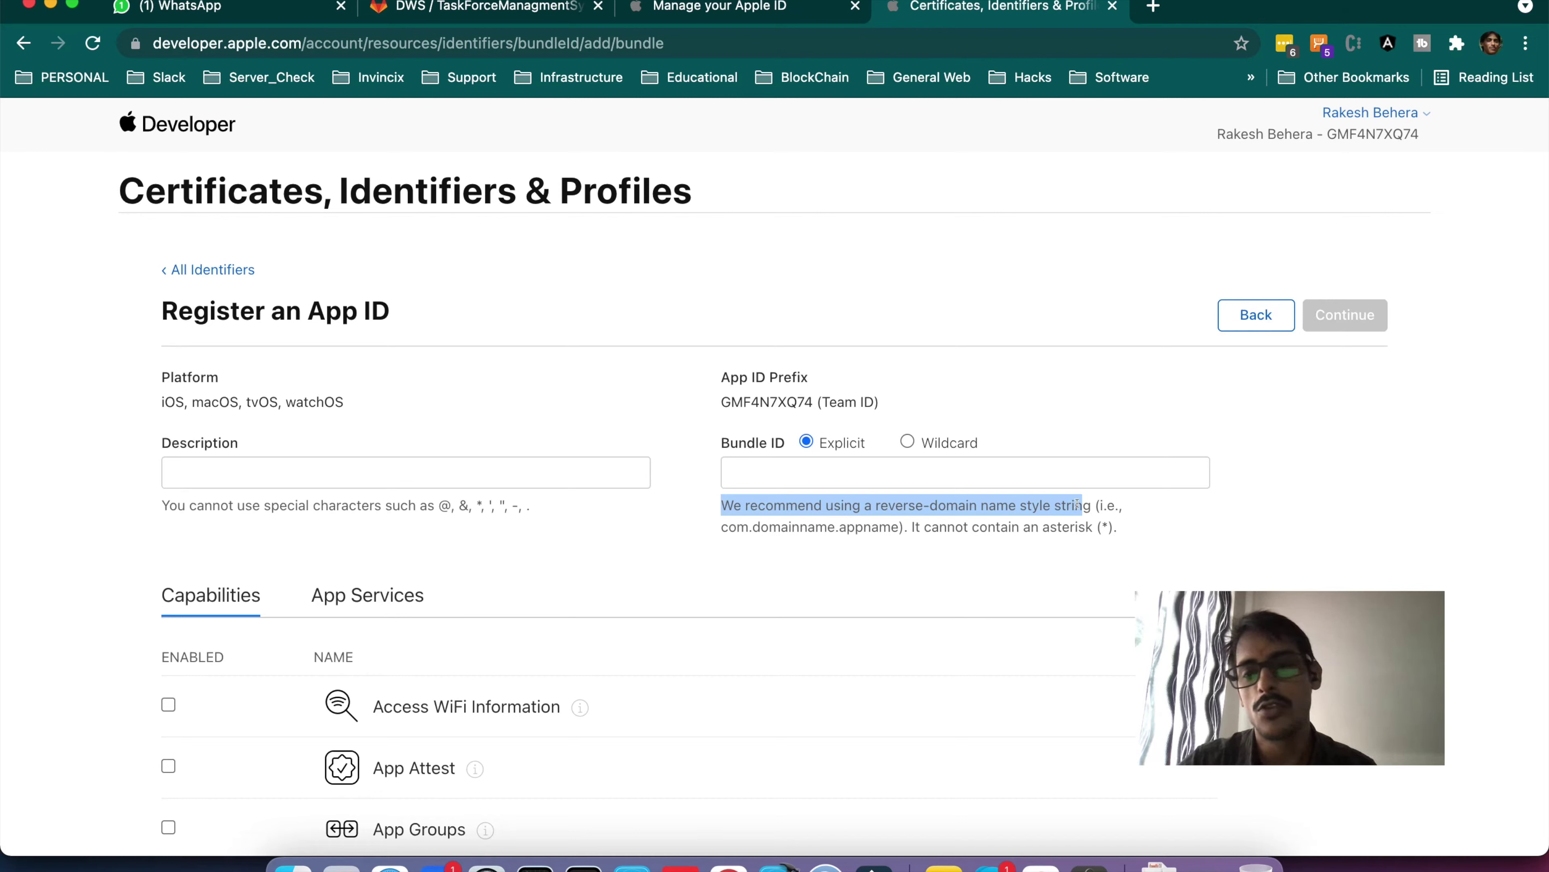
# Tick the Push Notifications and Sign In with Apple capabilities.
pyautogui.scroll(-2, 963, 580)
pyautogui.scroll(-5, 962, 580)
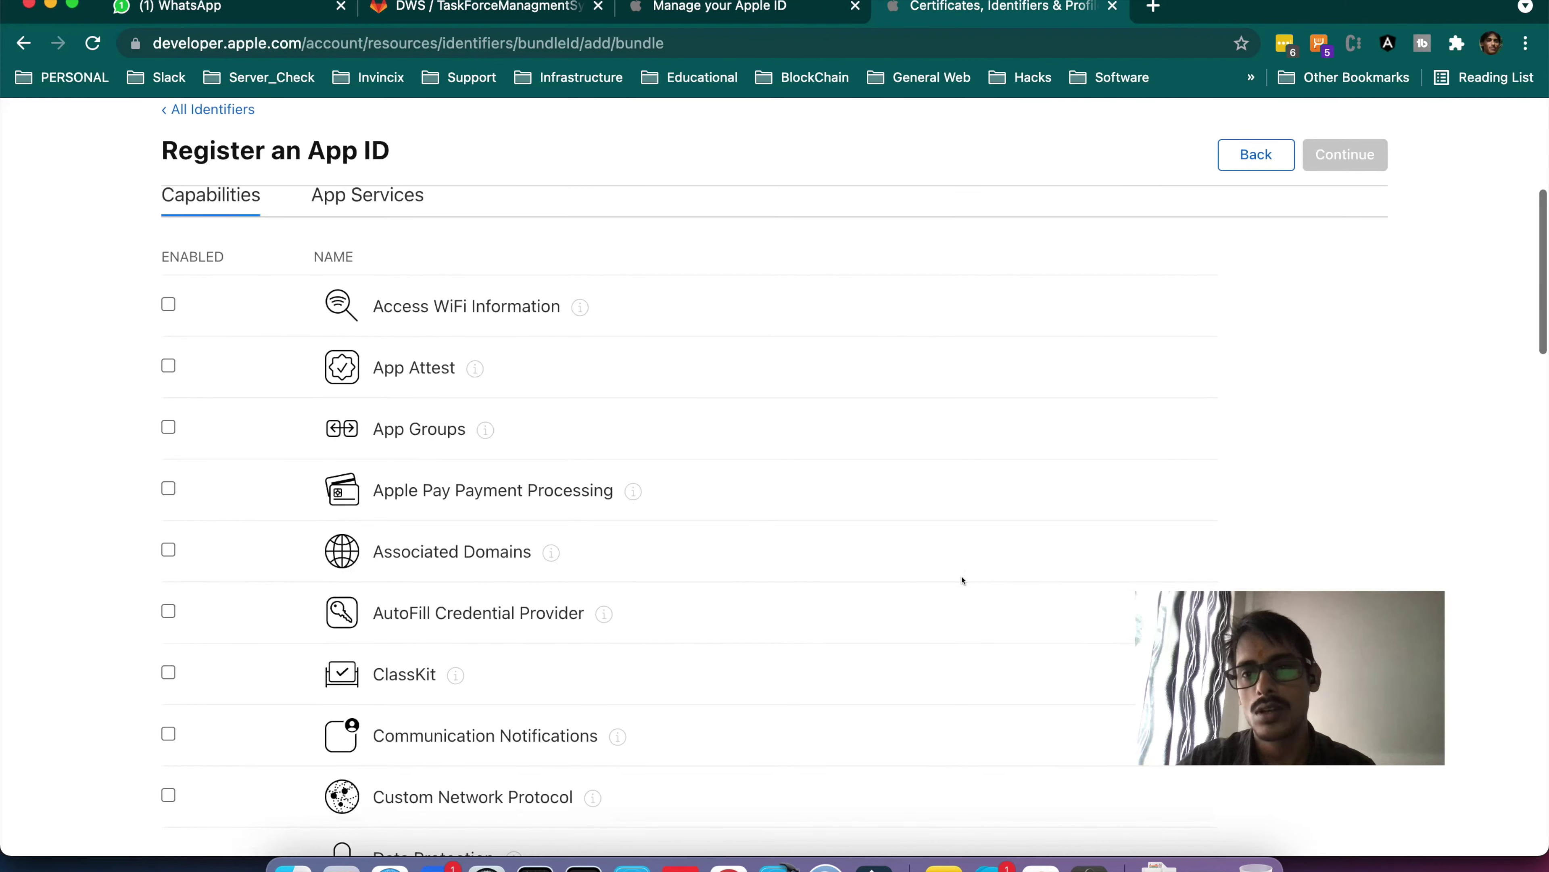
pyautogui.scroll(-3, 963, 579)
pyautogui.scroll(-2, 963, 580)
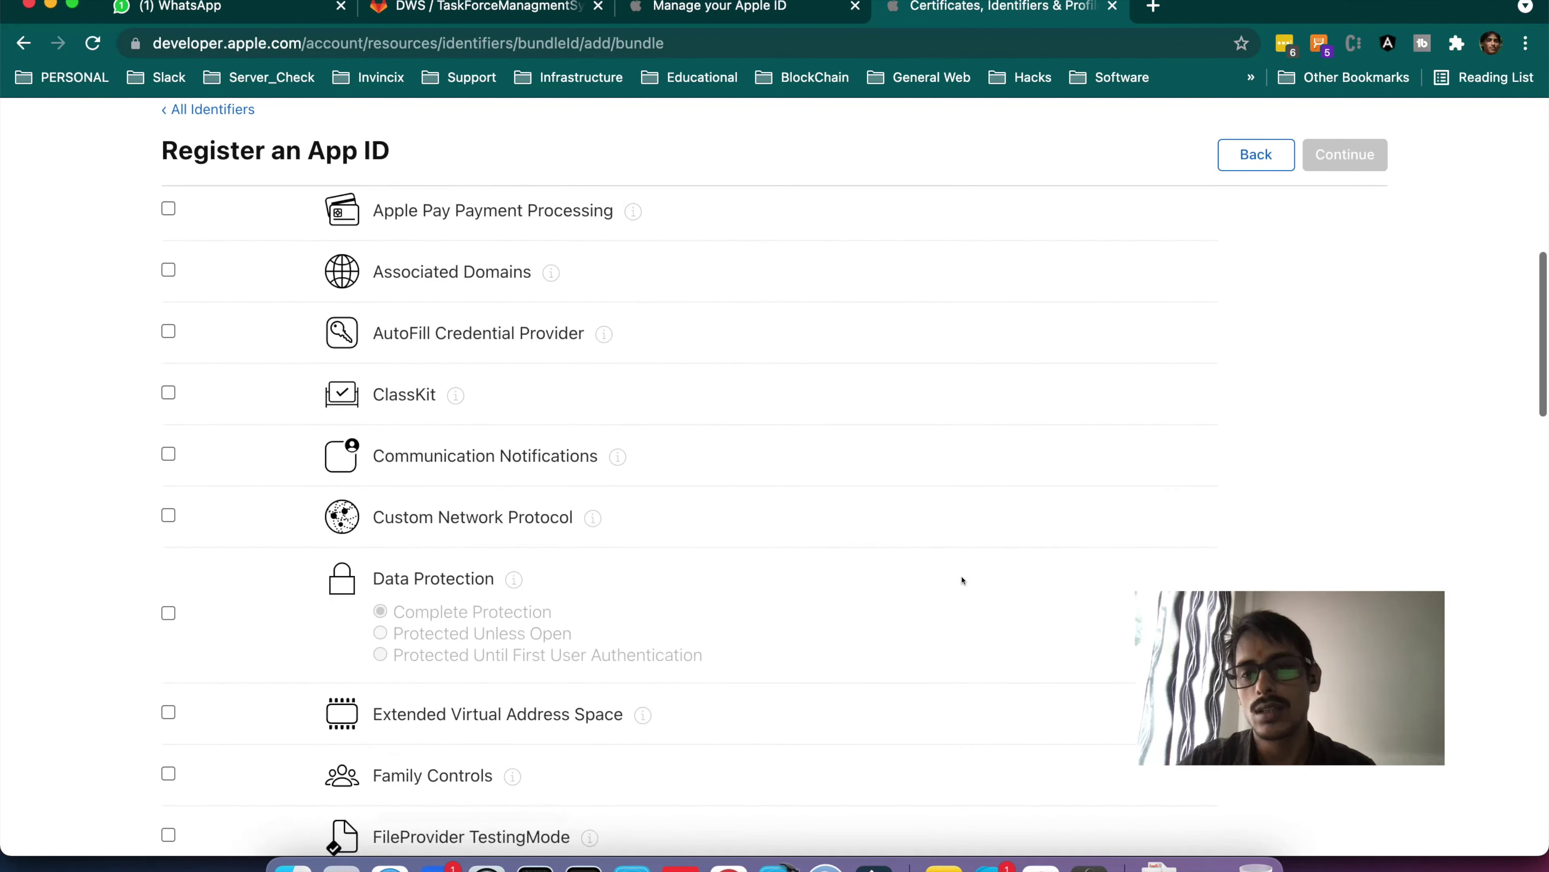
pyautogui.scroll(-1, 630, 432)
pyautogui.scroll(-3, 695, 609)
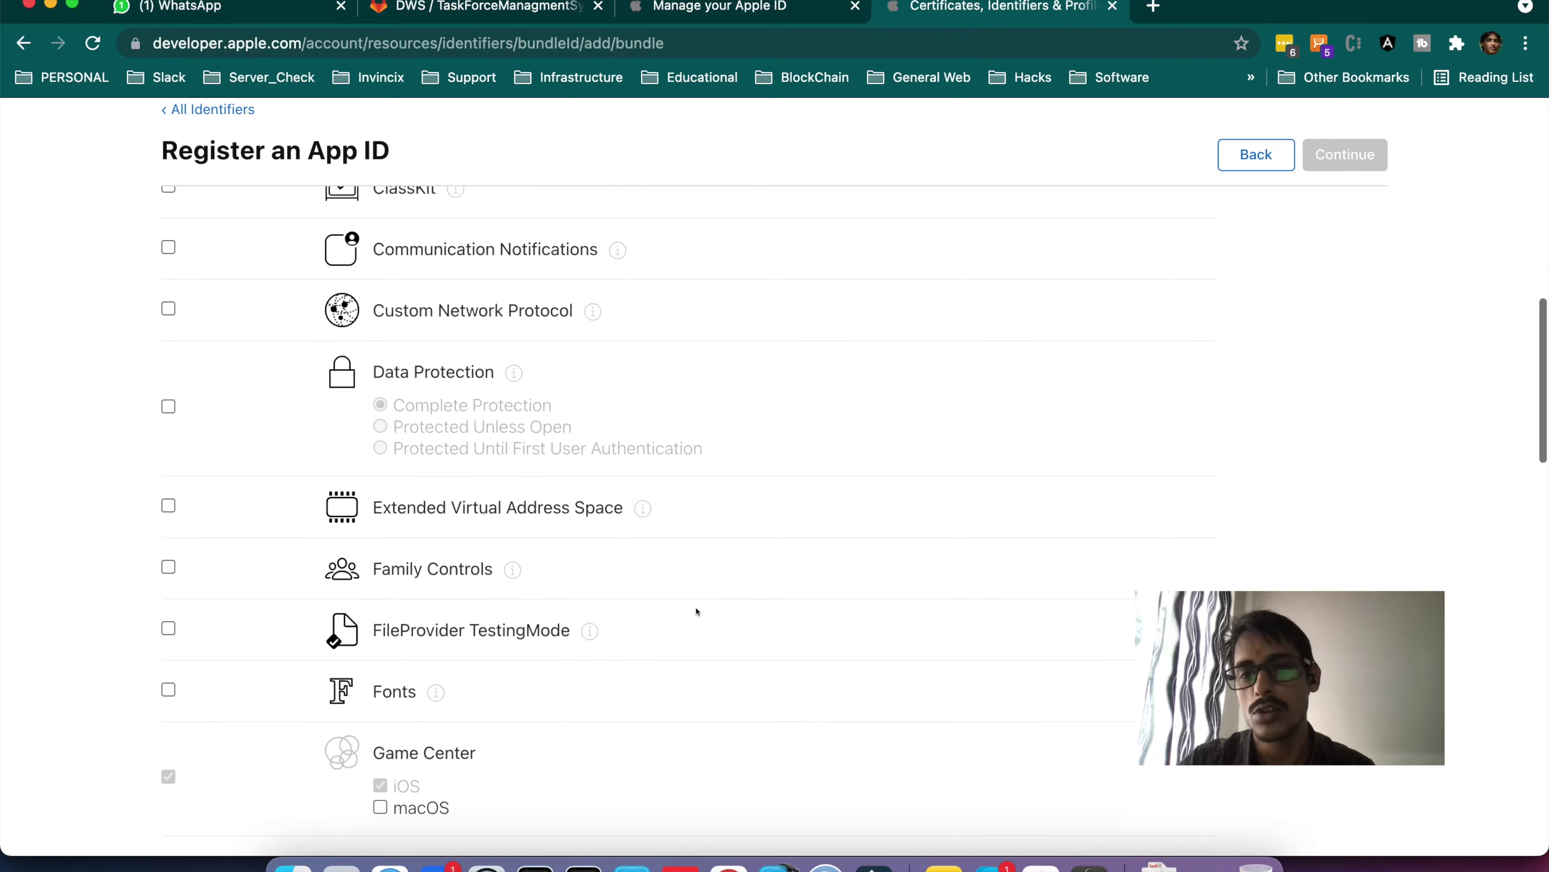
pyautogui.scroll(-10, 695, 610)
pyautogui.scroll(-3, 696, 611)
pyautogui.scroll(-2, 696, 610)
pyautogui.scroll(-3, 696, 610)
pyautogui.scroll(-3, 696, 611)
pyautogui.scroll(-4, 696, 611)
pyautogui.click(168, 488)
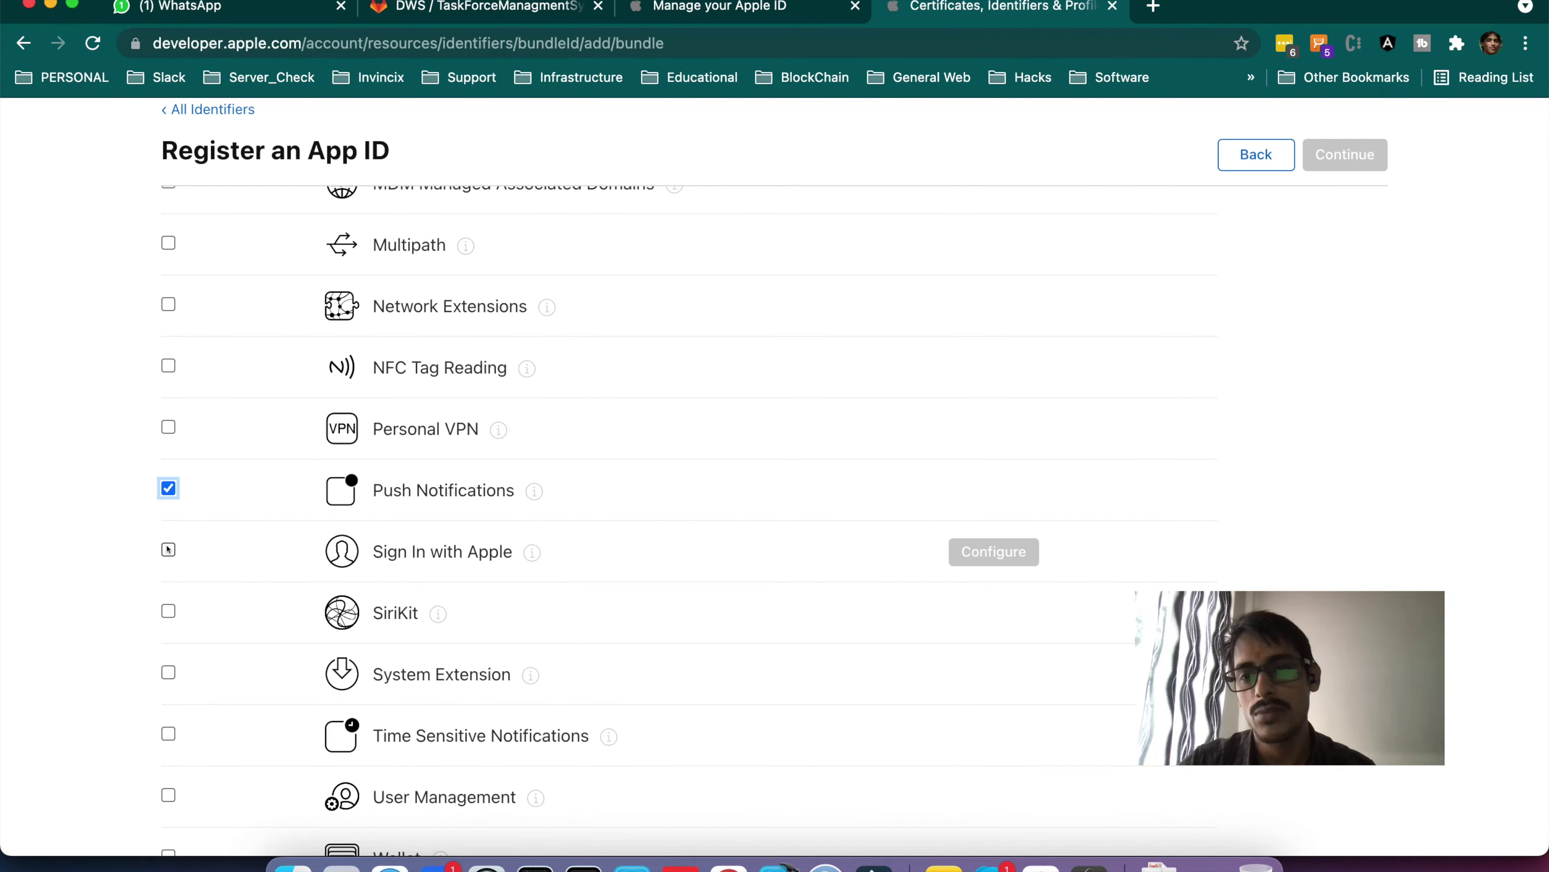
pyautogui.click(168, 549)
# Abandon the form, returning to All Identifiers and then the Certificates list.
pyautogui.scroll(-1, 418, 610)
pyautogui.scroll(-4, 419, 610)
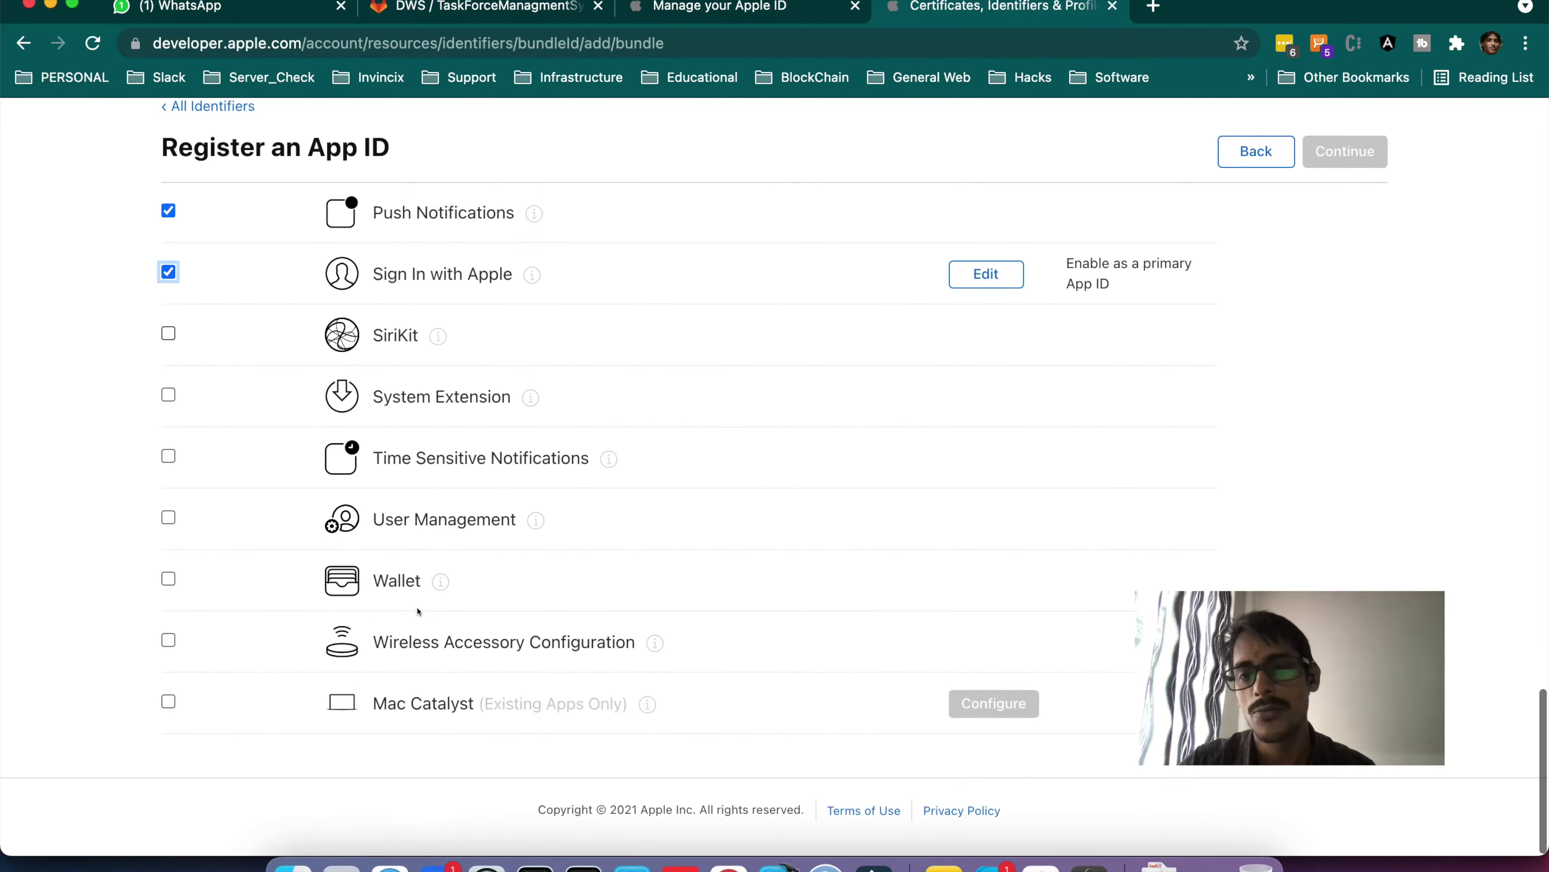
pyautogui.scroll(1, 383, 591)
pyautogui.scroll(15, 342, 595)
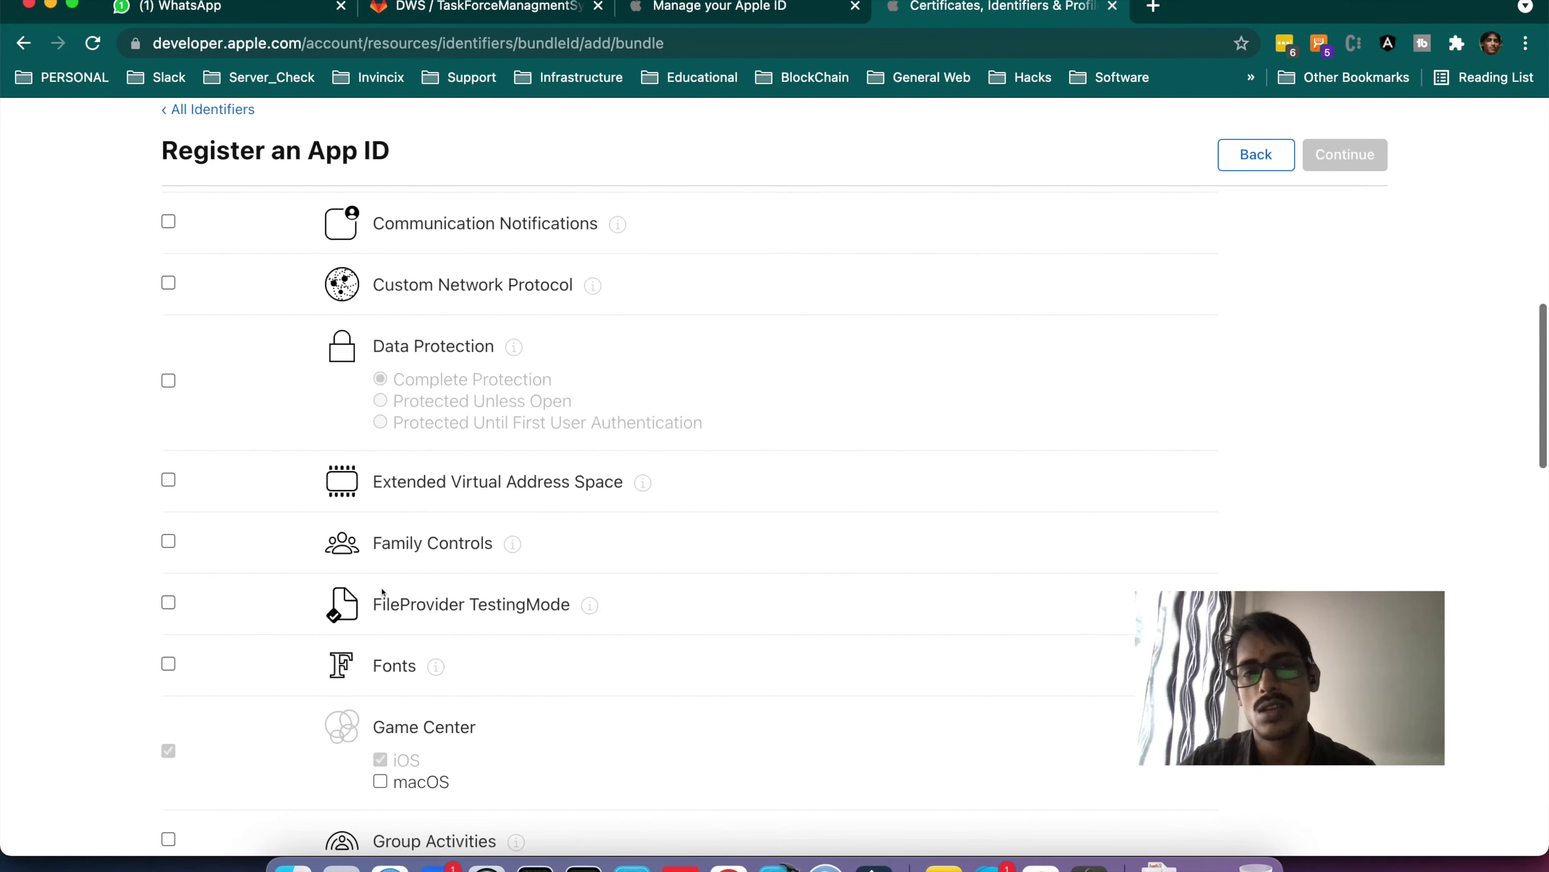
pyautogui.scroll(3, 1246, 242)
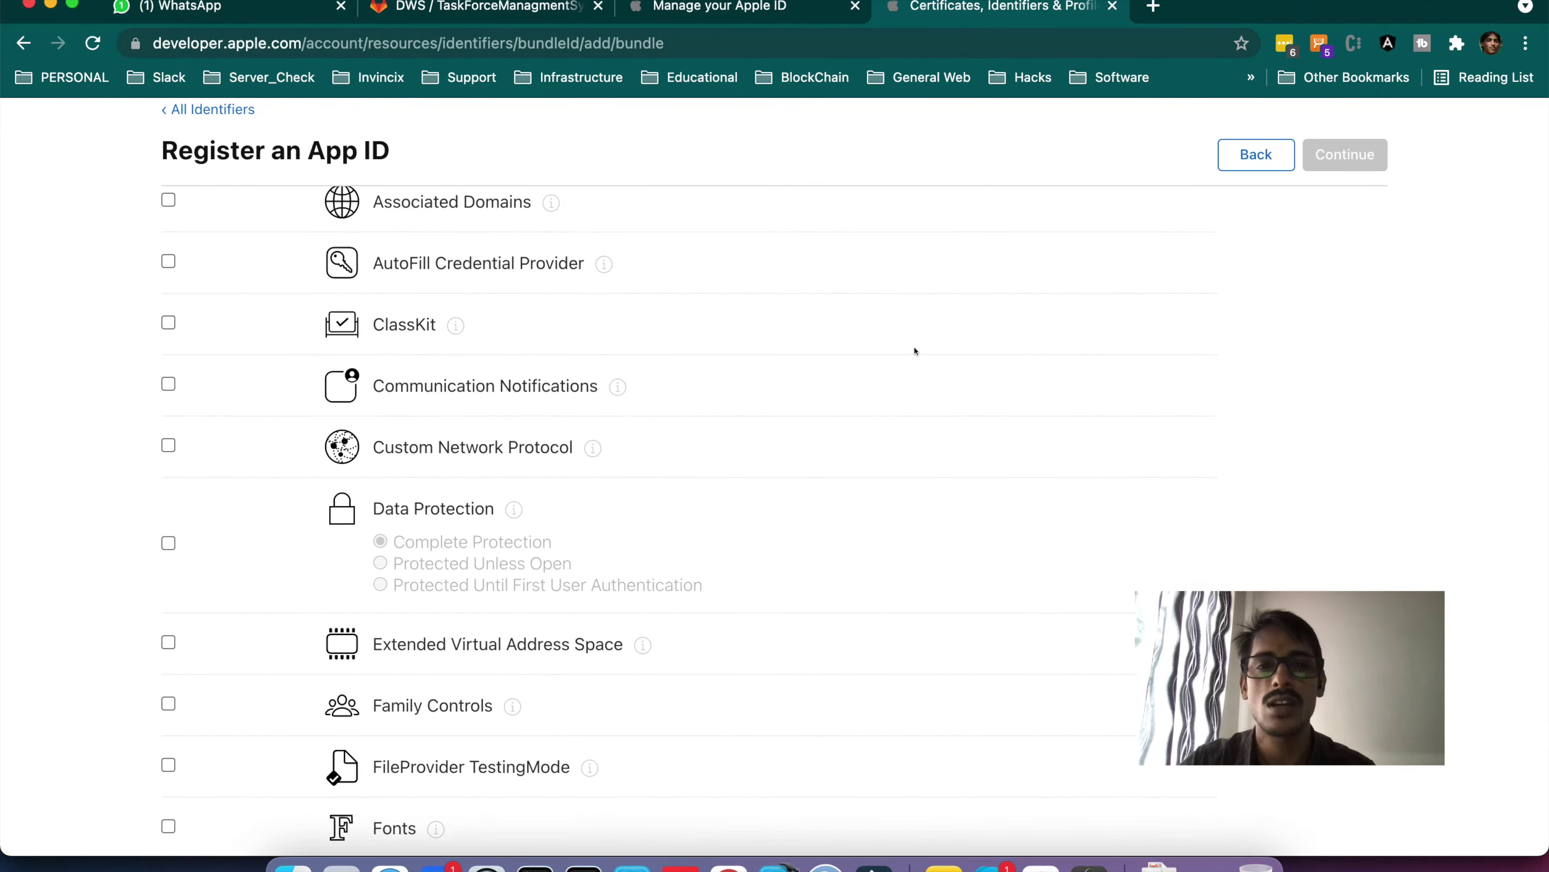
pyautogui.scroll(8, 917, 350)
pyautogui.scroll(4, 477, 469)
pyautogui.click(478, 470)
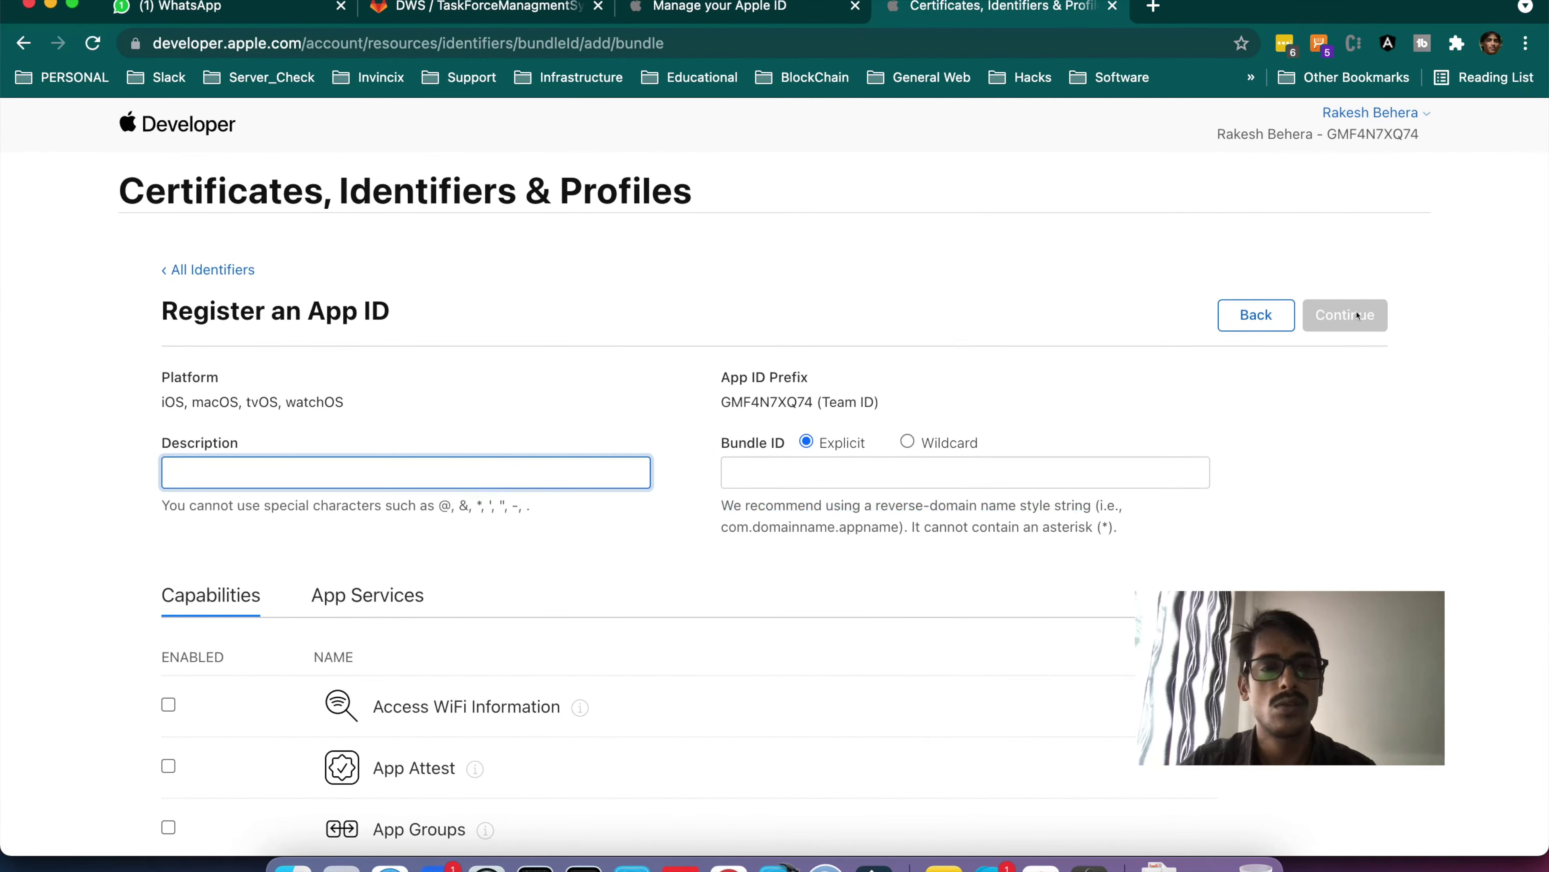
pyautogui.click(196, 270)
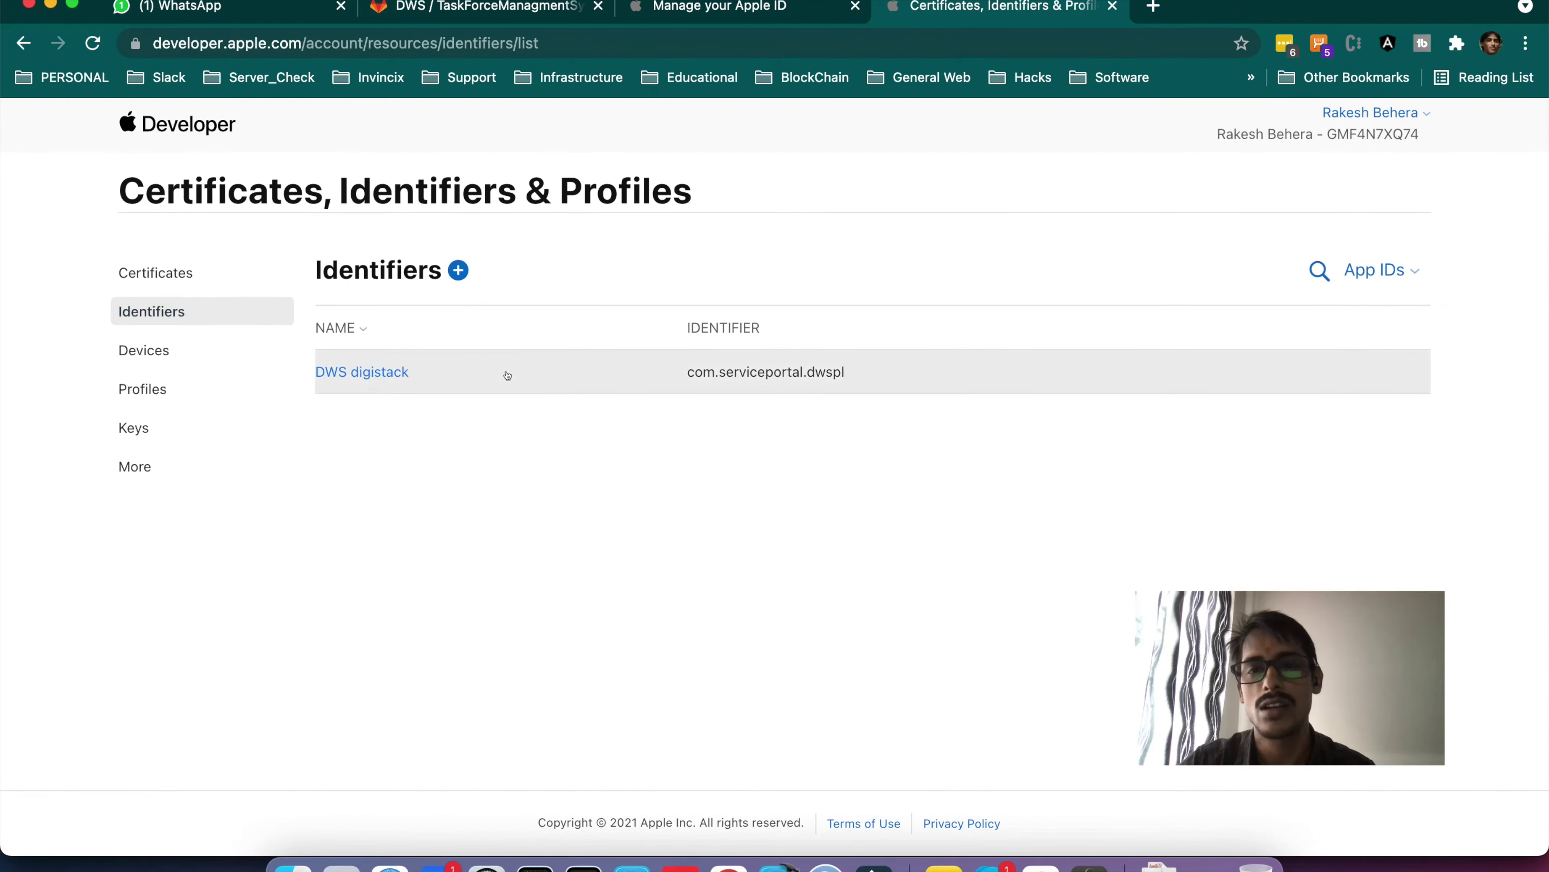
pyautogui.click(163, 273)
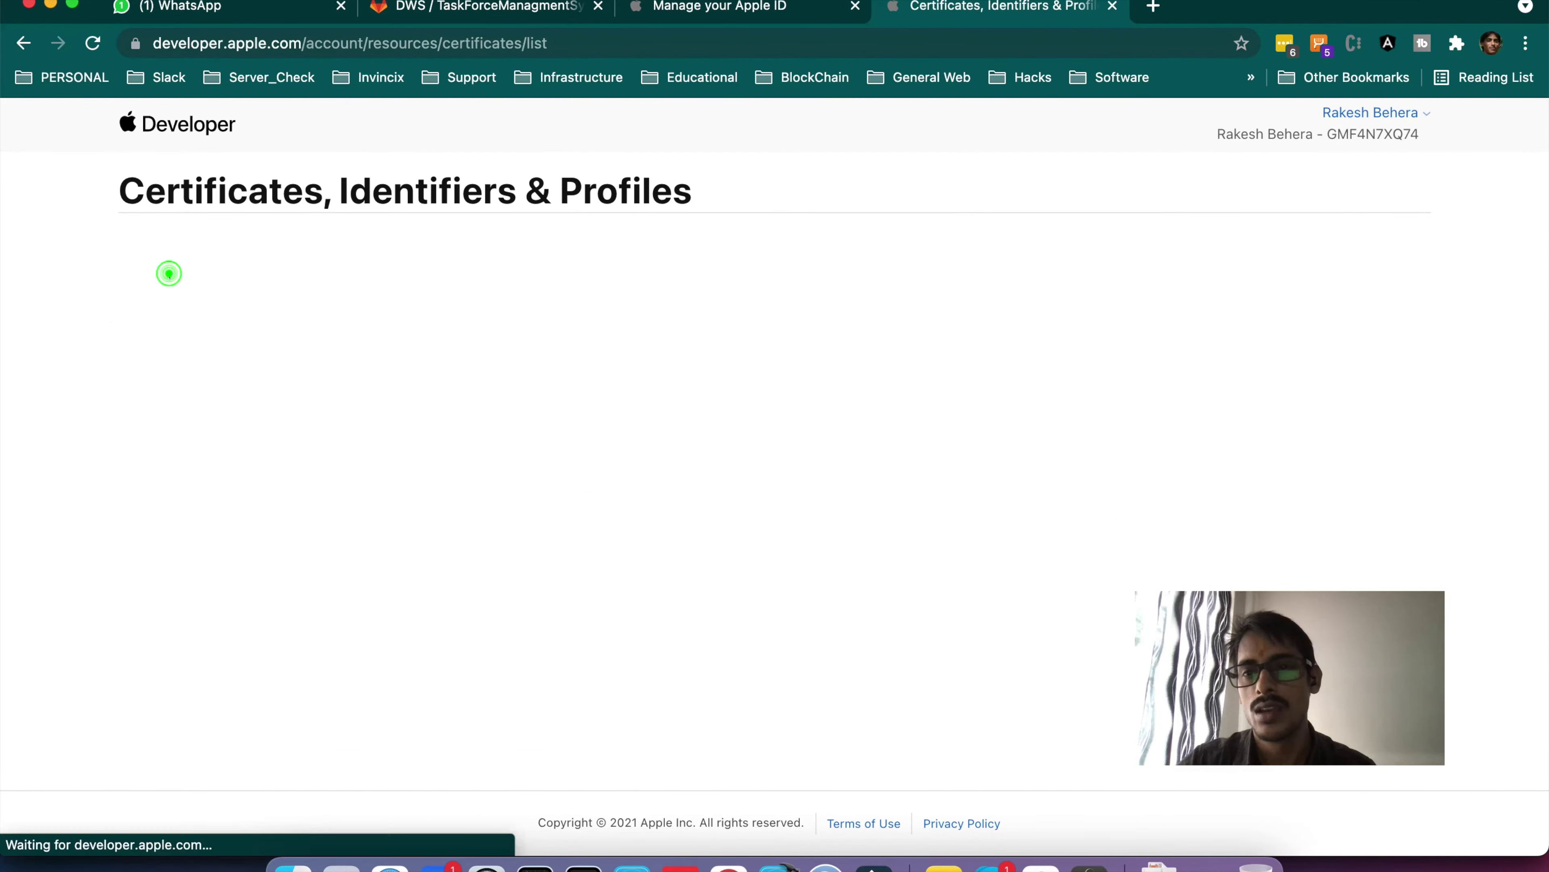
# Start a new certificate of type iOS App Development.
pyautogui.click(864, 486)
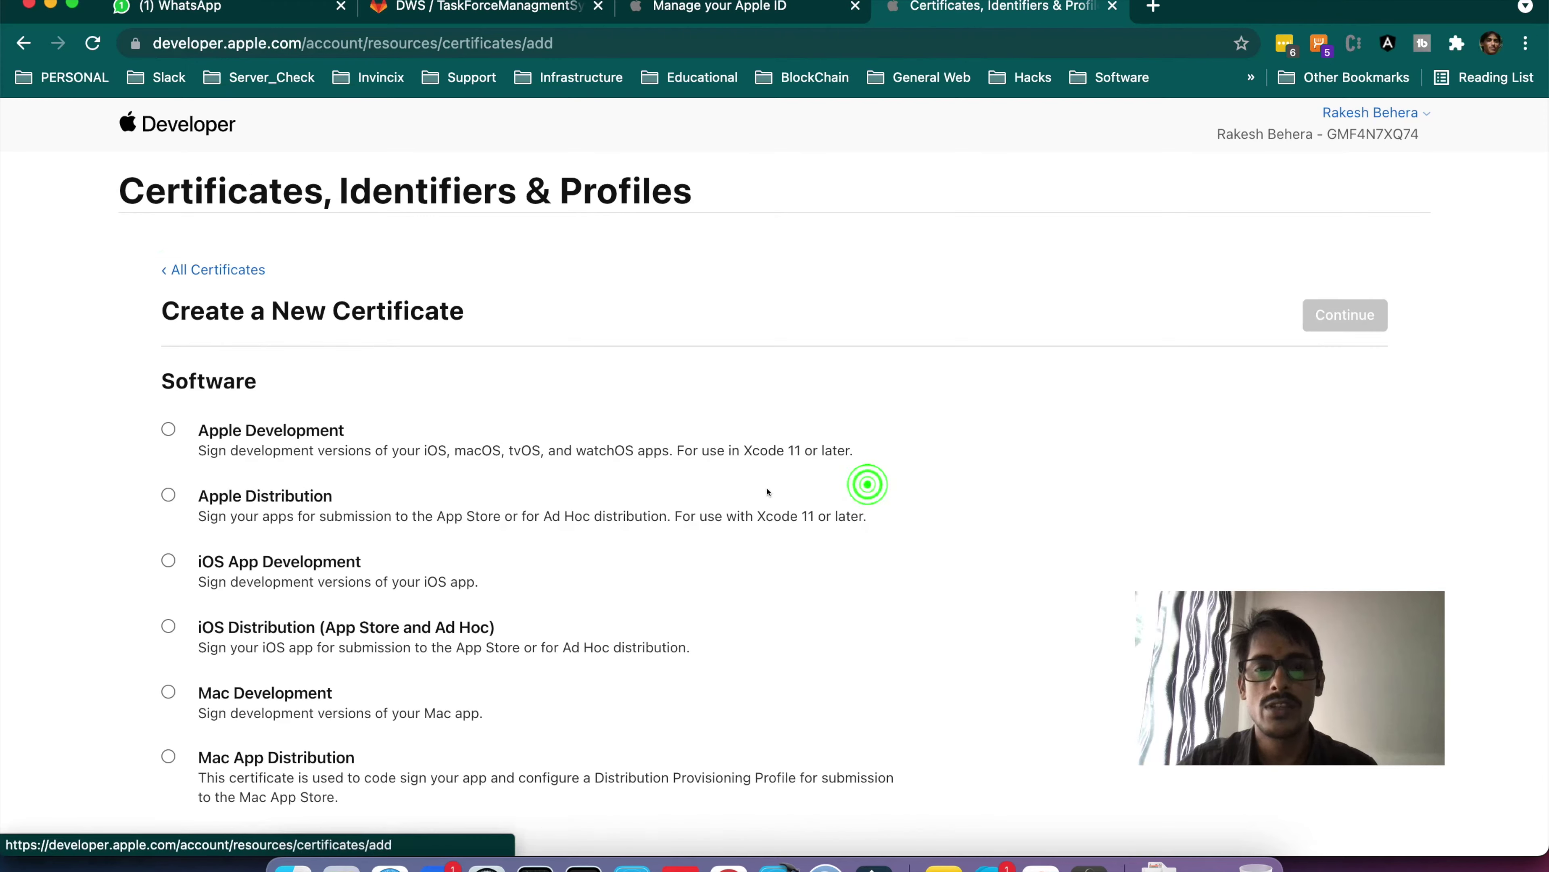
pyautogui.scroll(-1, 948, 434)
pyautogui.scroll(-2, 854, 433)
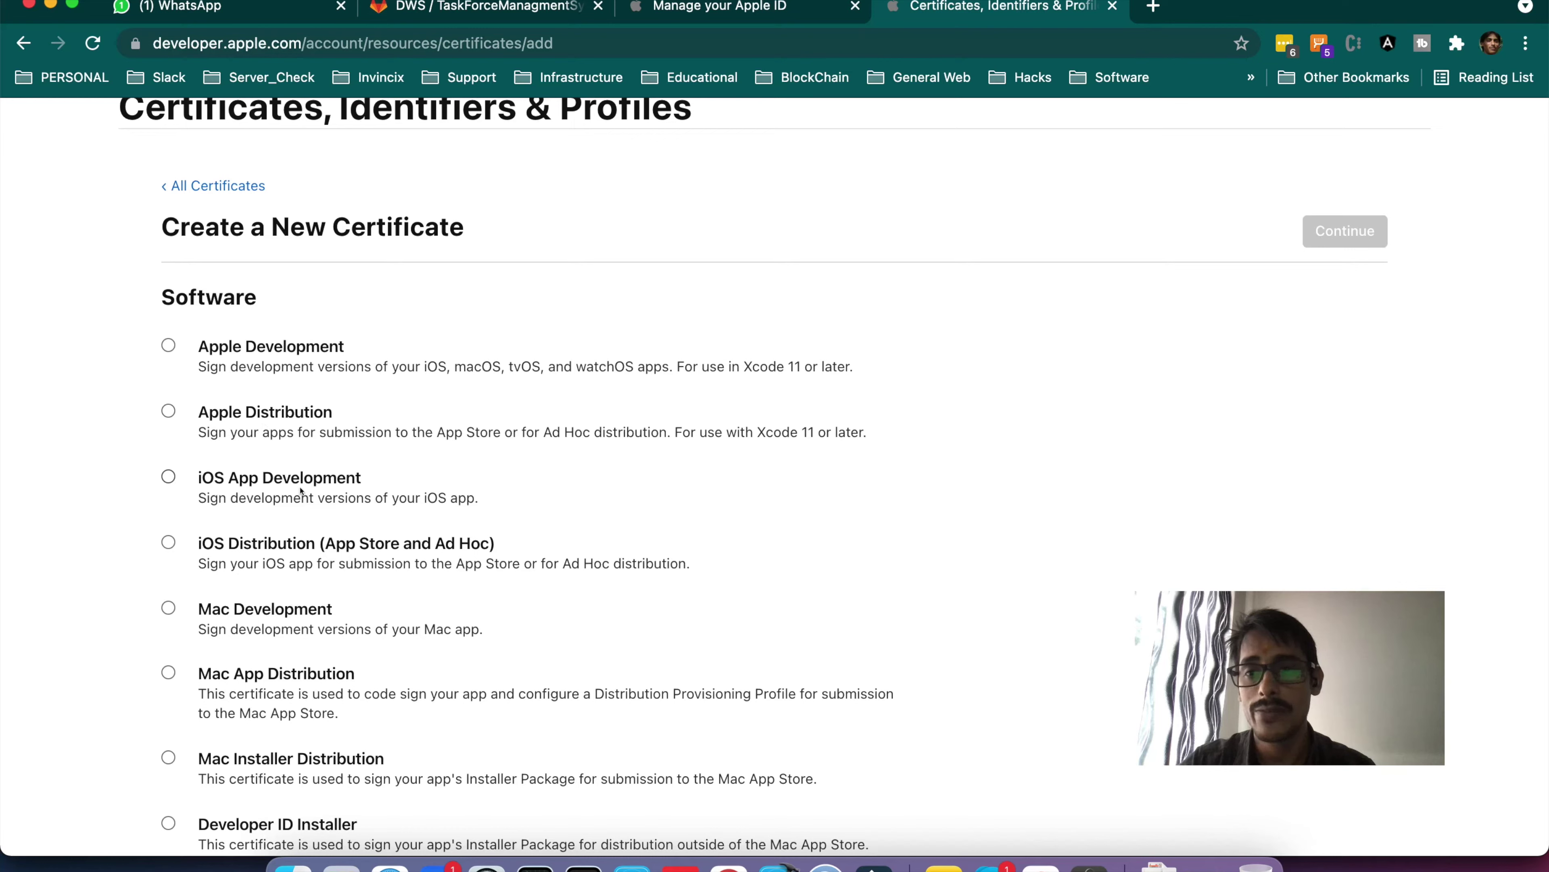
pyautogui.click(238, 481)
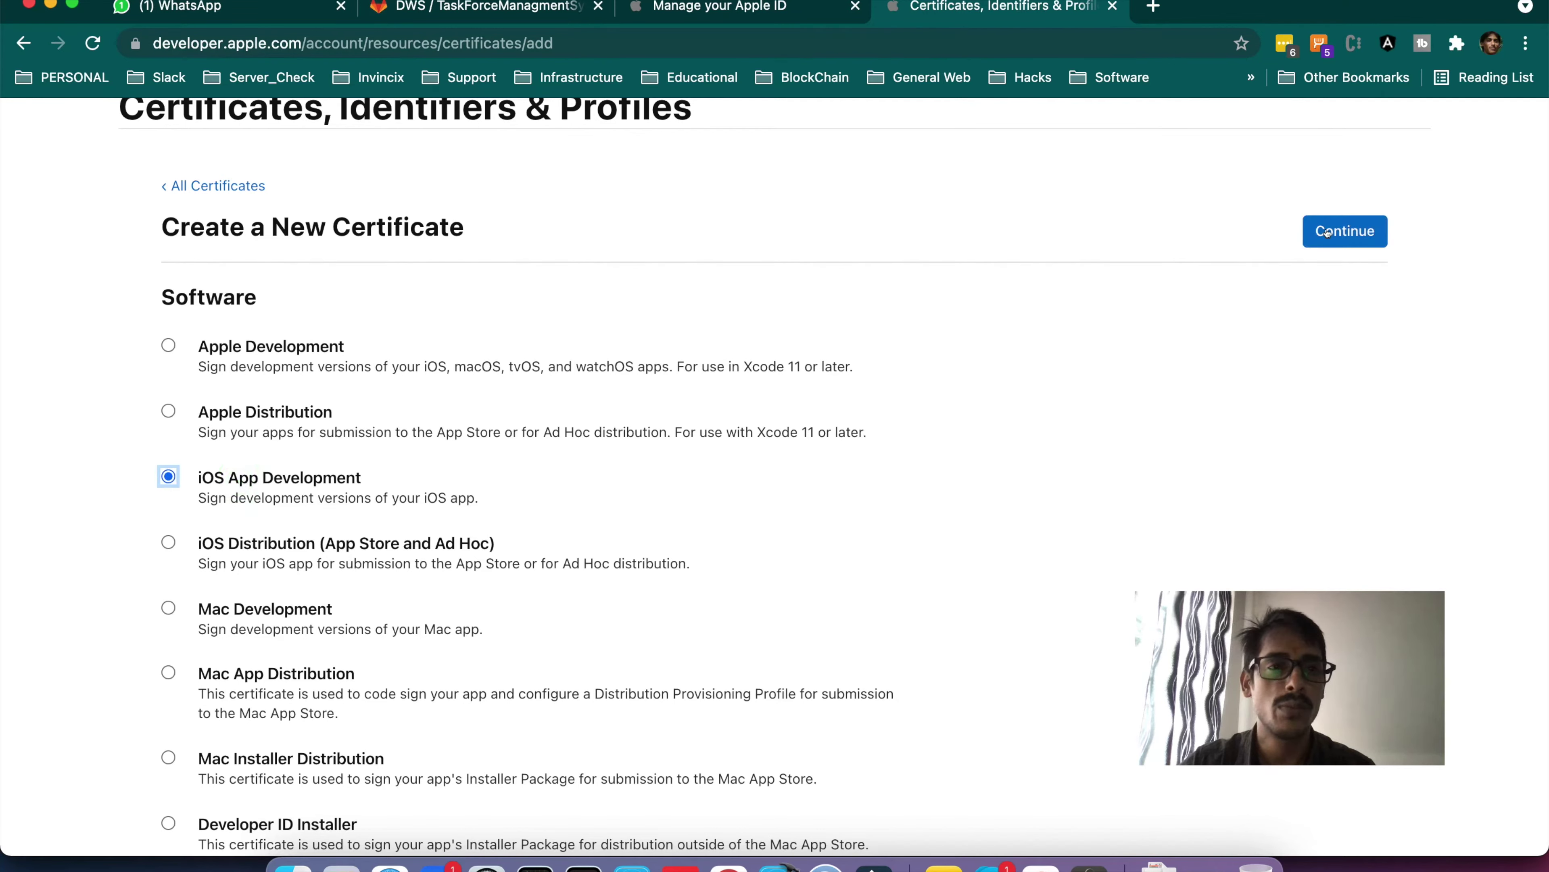
pyautogui.click(1327, 232)
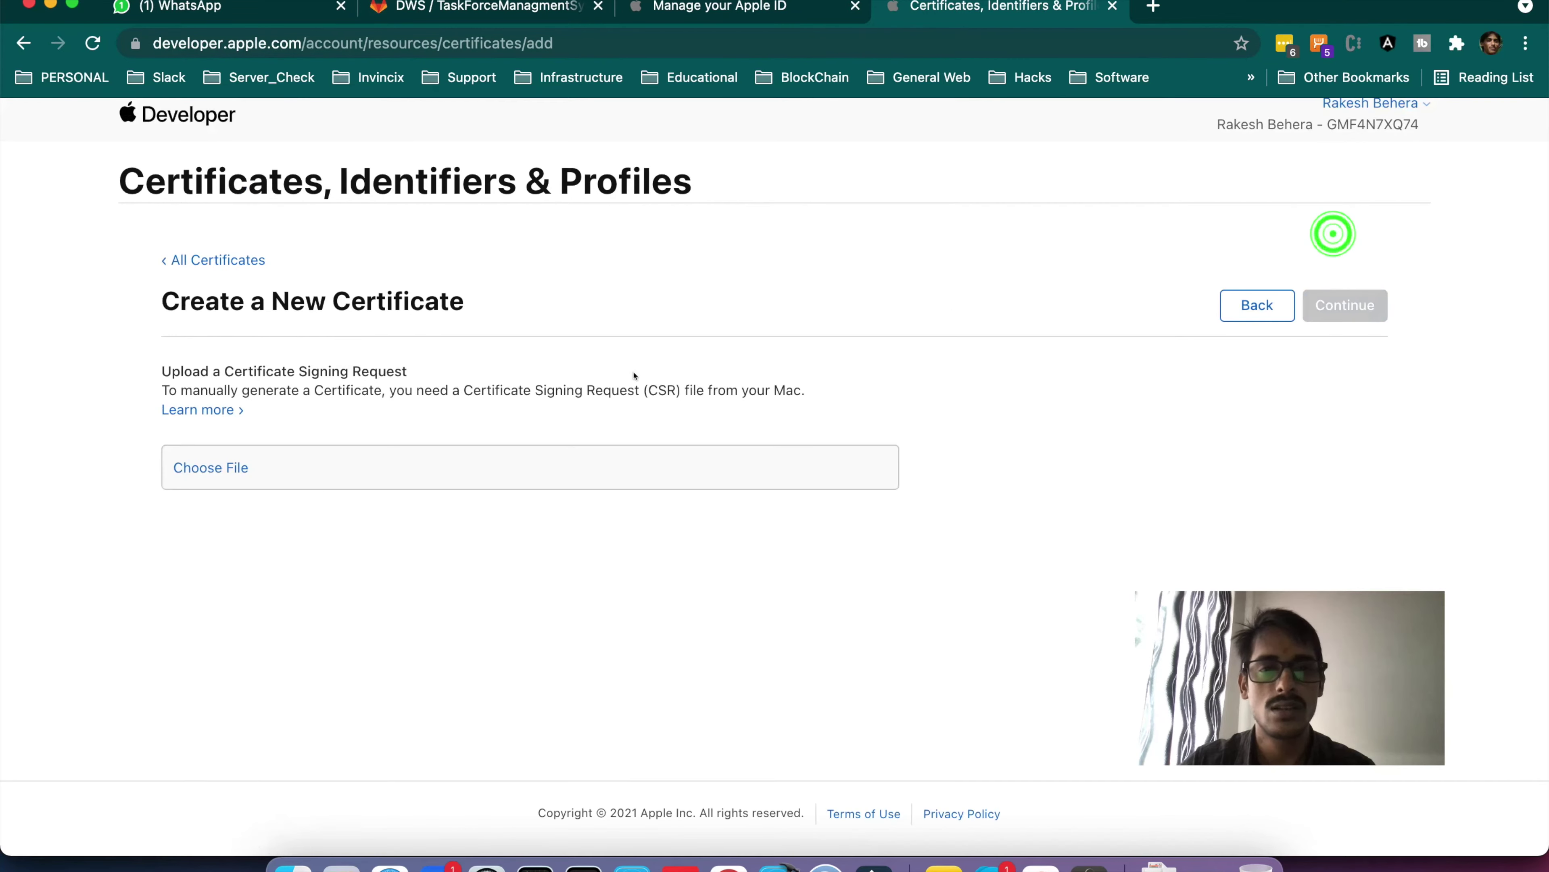
# Upload the Desktop CertificateSigningRequest, generate the certificate and save it as ios_development.cer.
pyautogui.click(194, 469)
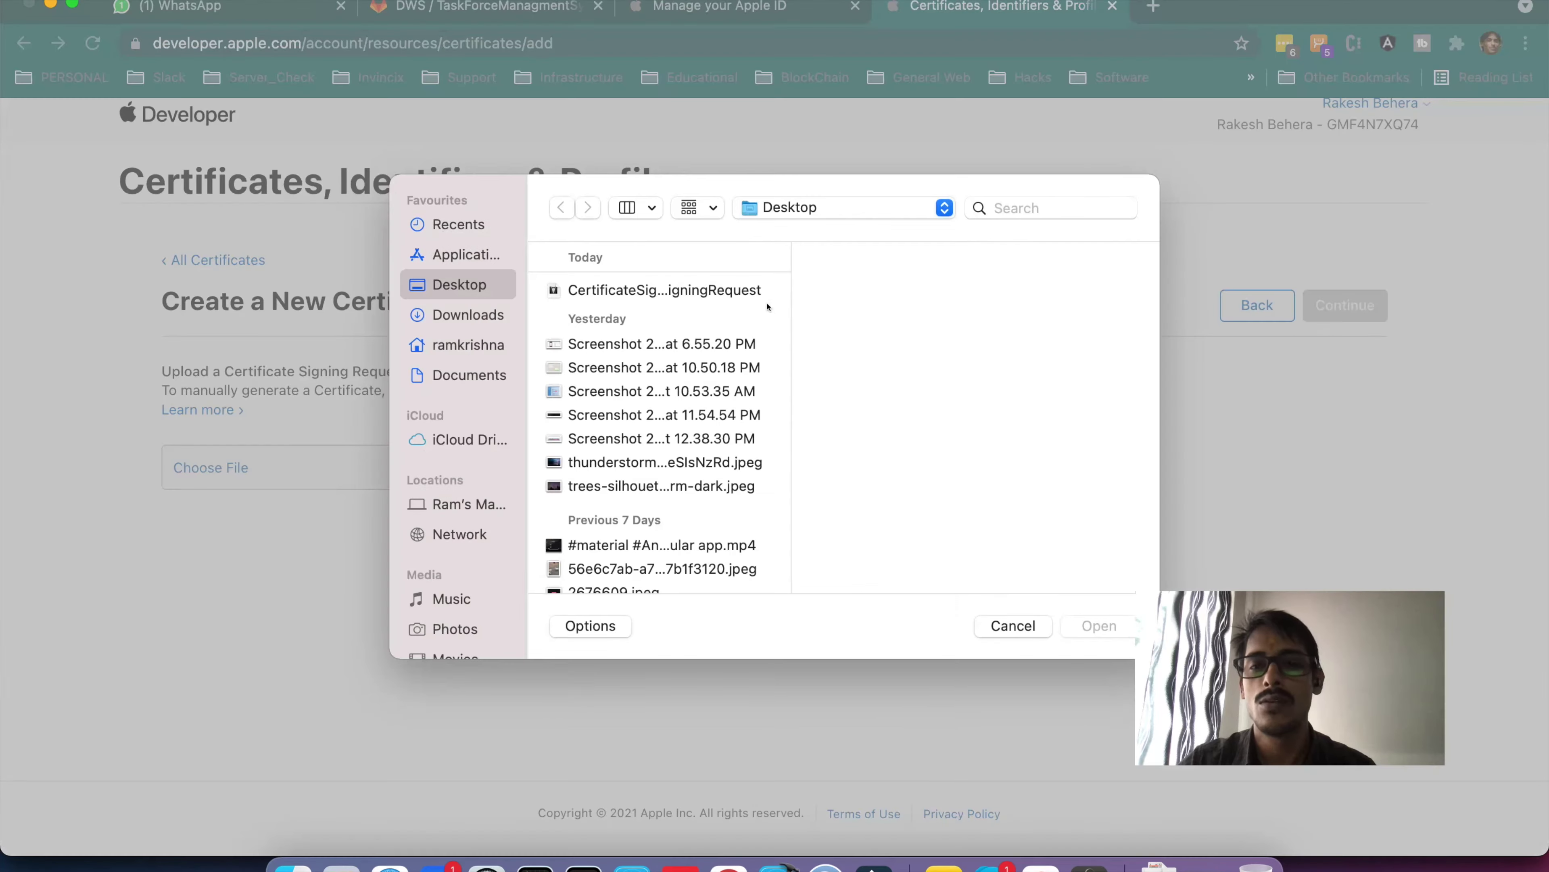
pyautogui.click(668, 289)
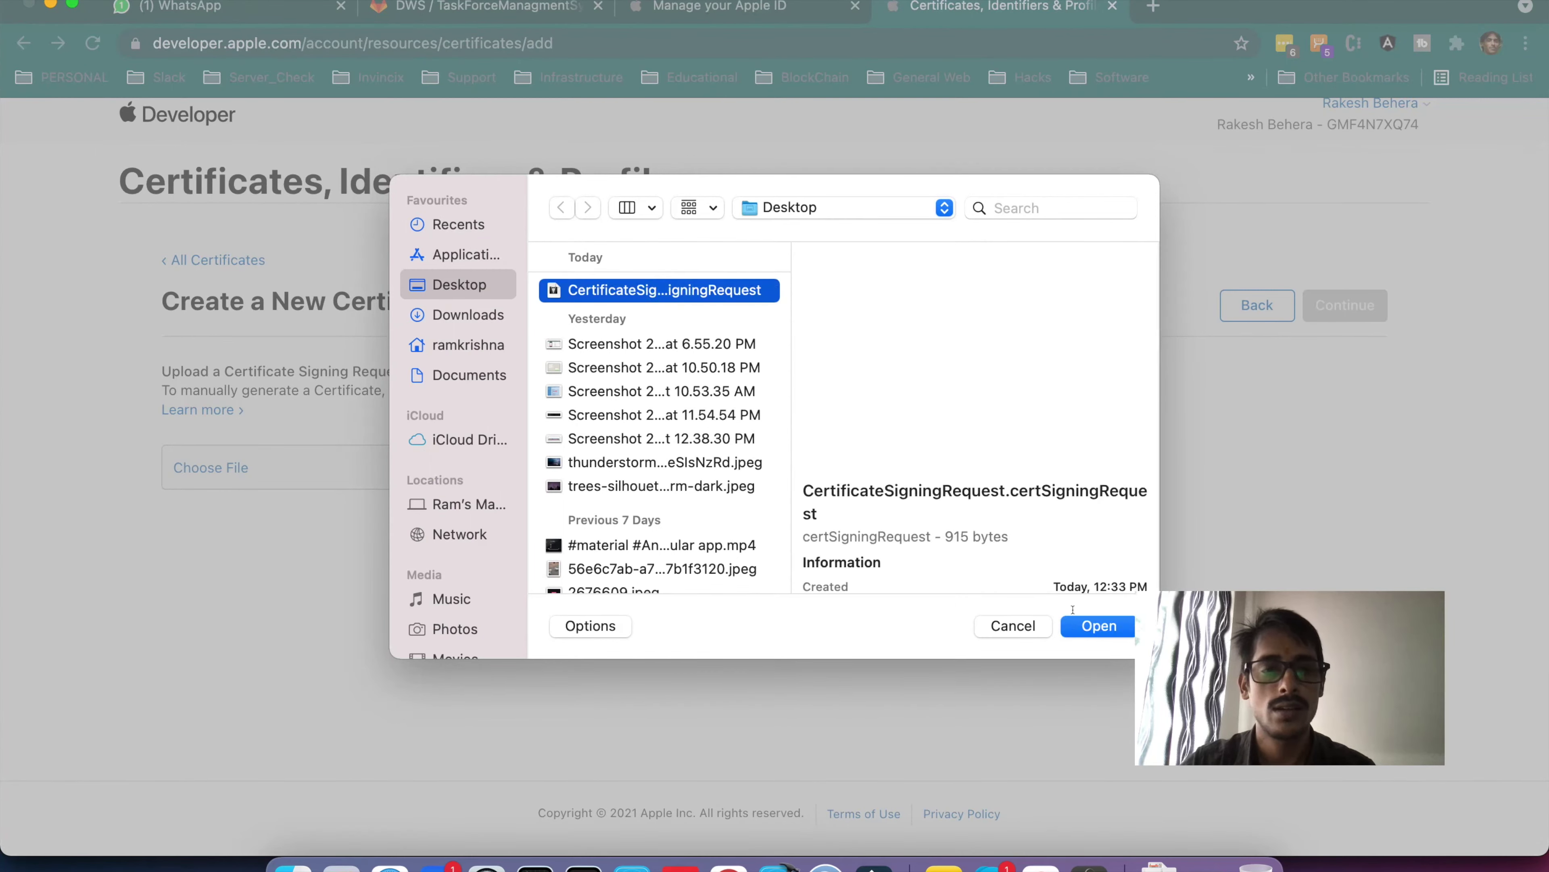
pyautogui.click(1081, 622)
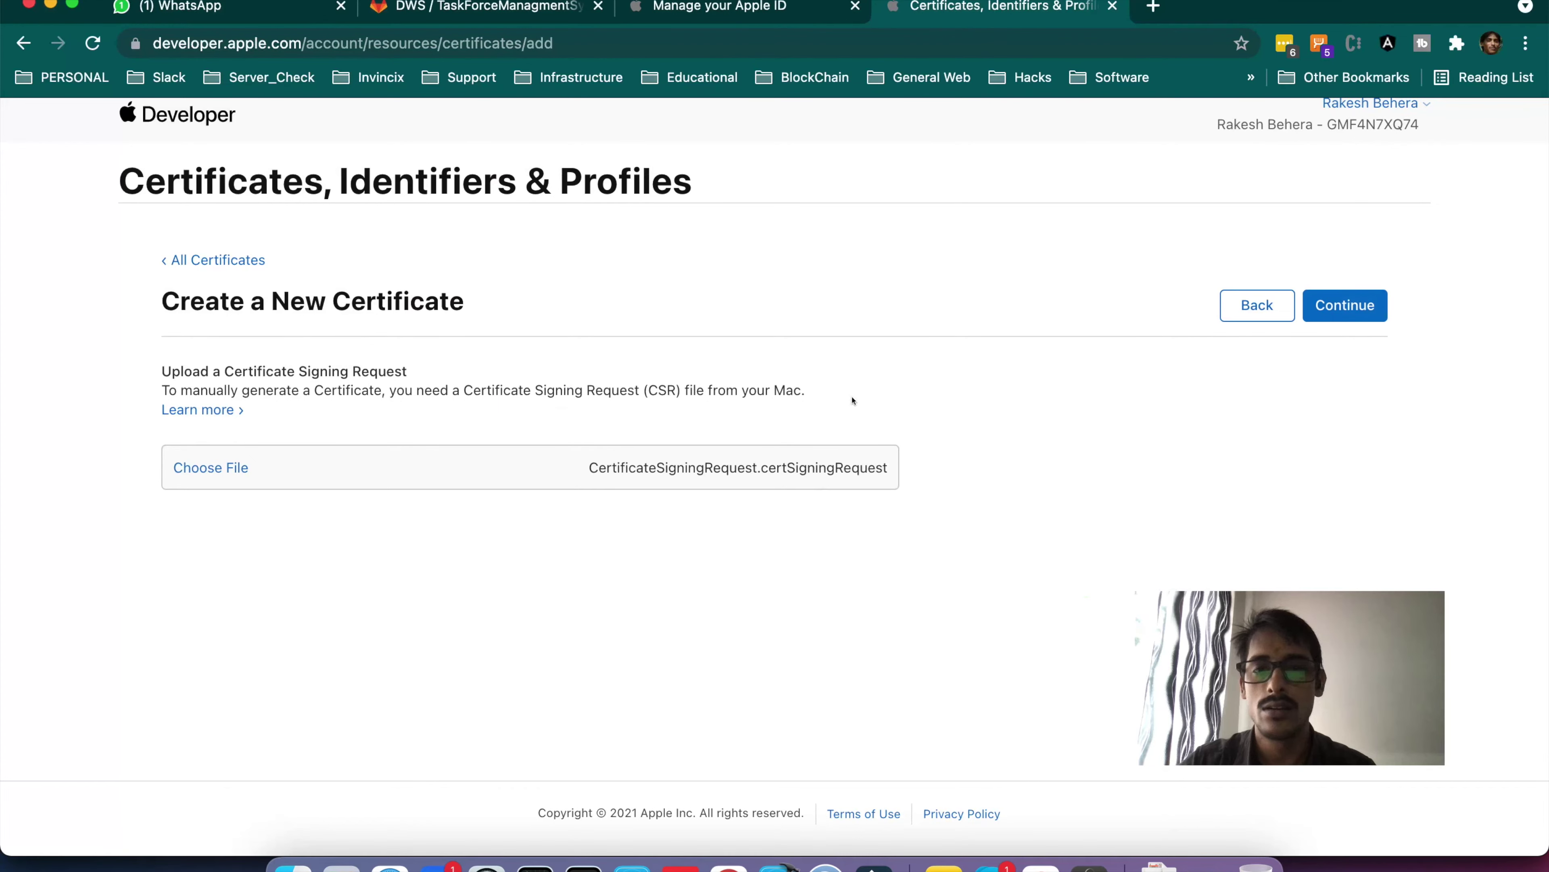
pyautogui.click(1343, 307)
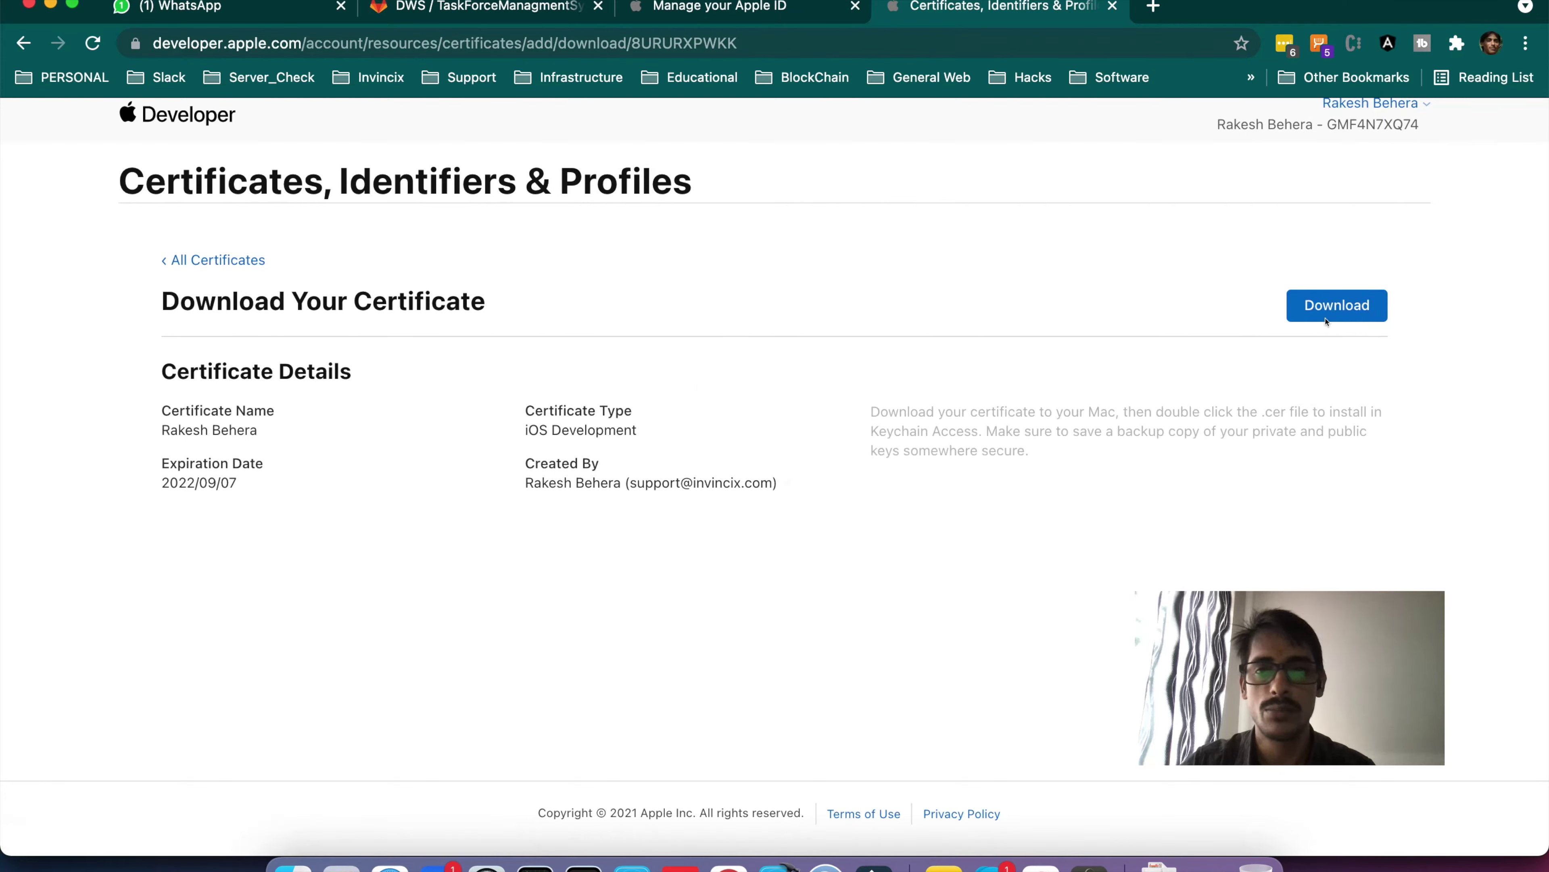
pyautogui.click(1325, 321)
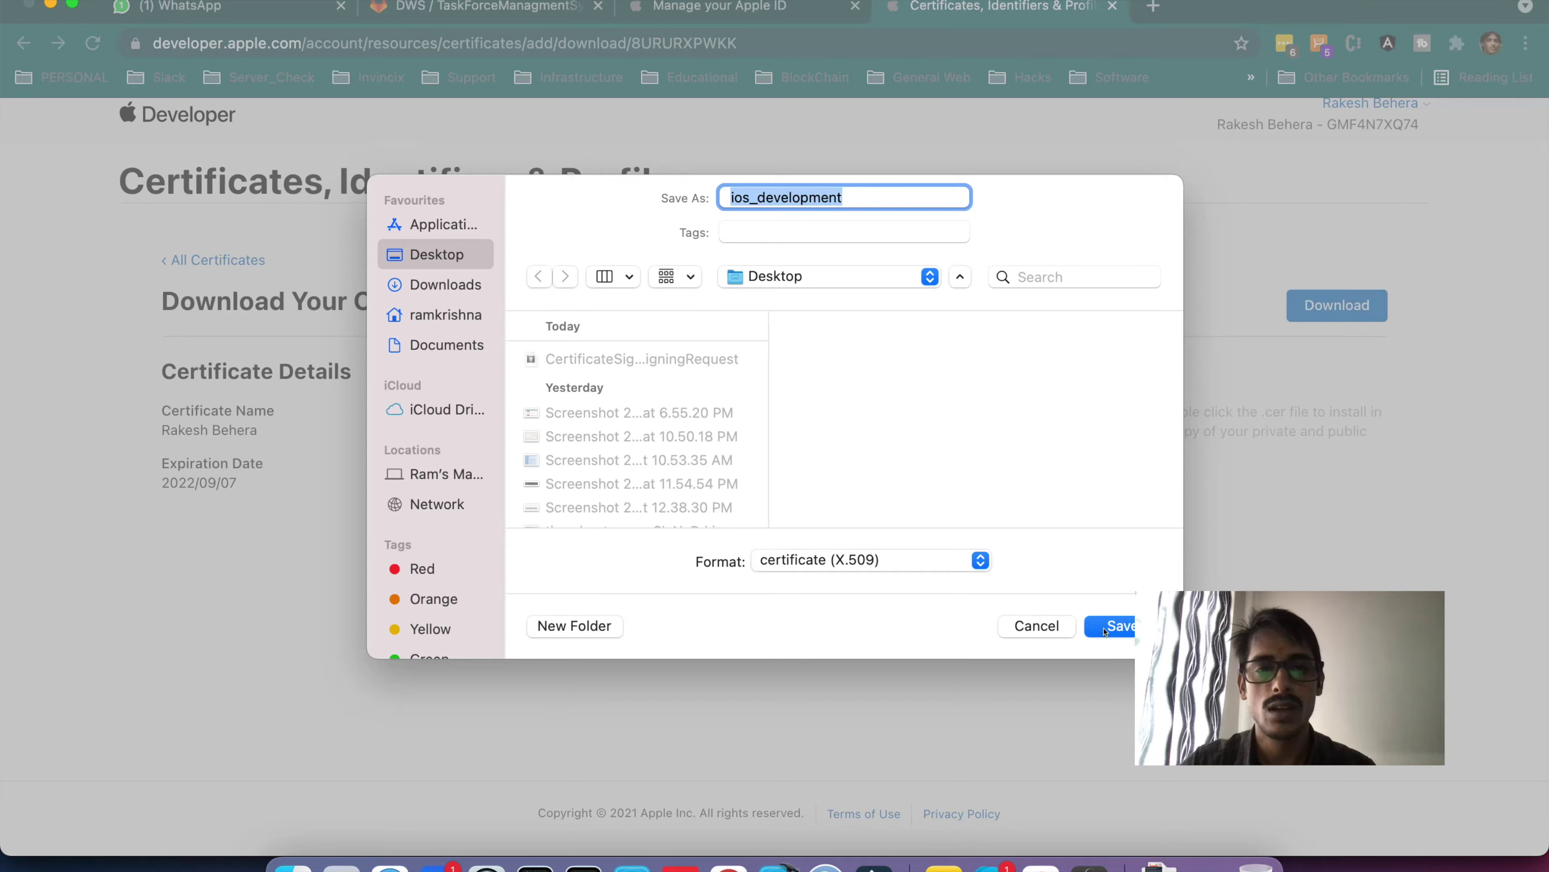
pyautogui.click(1109, 629)
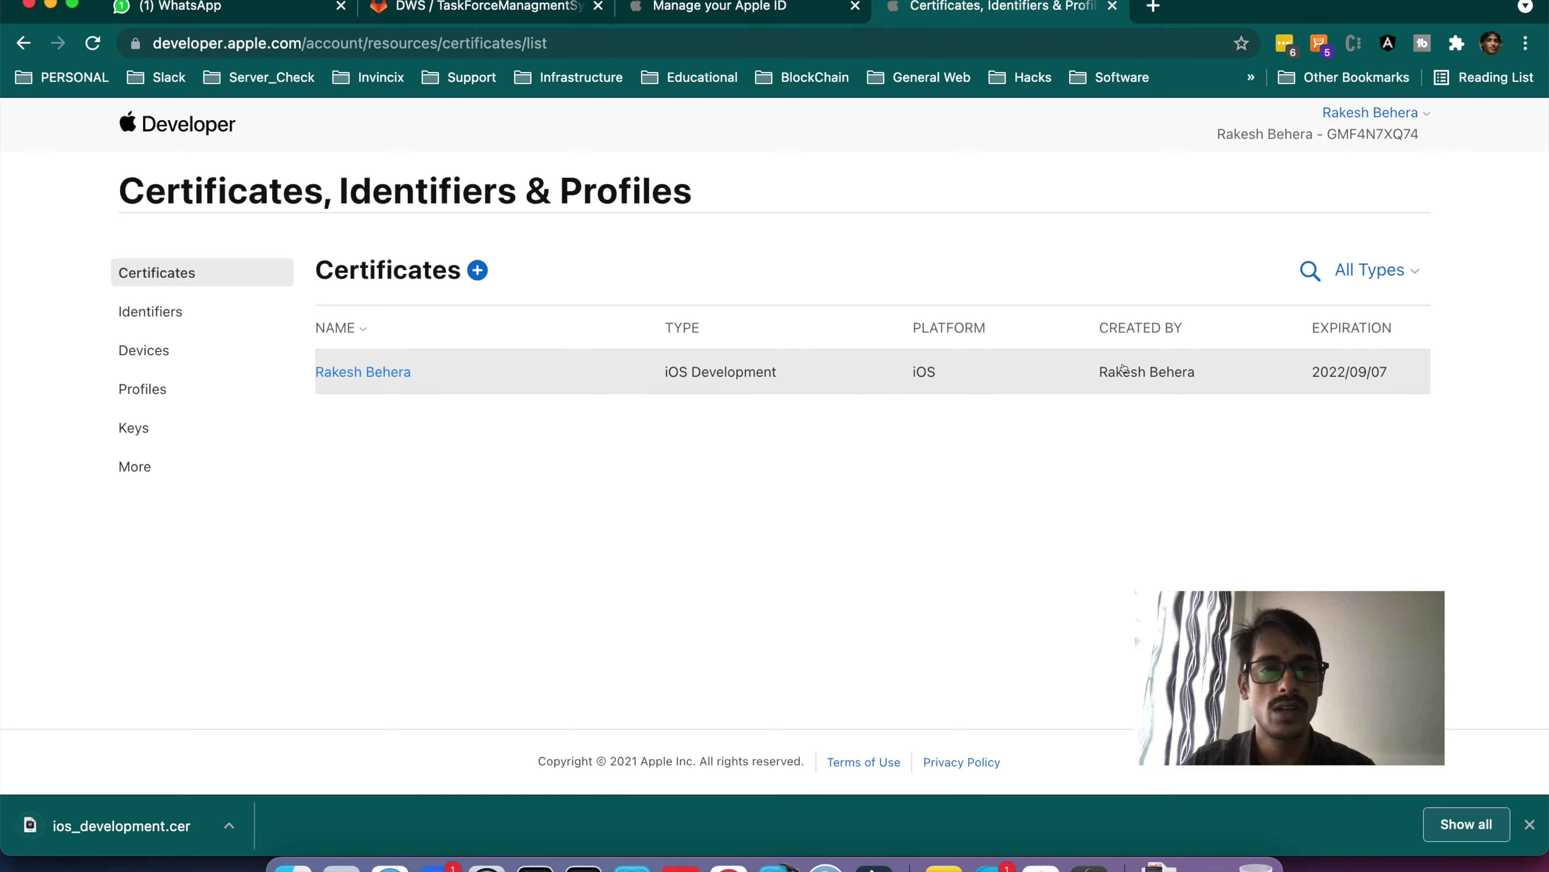
# Start another new certificate of type iOS Distribution.
pyautogui.click(478, 269)
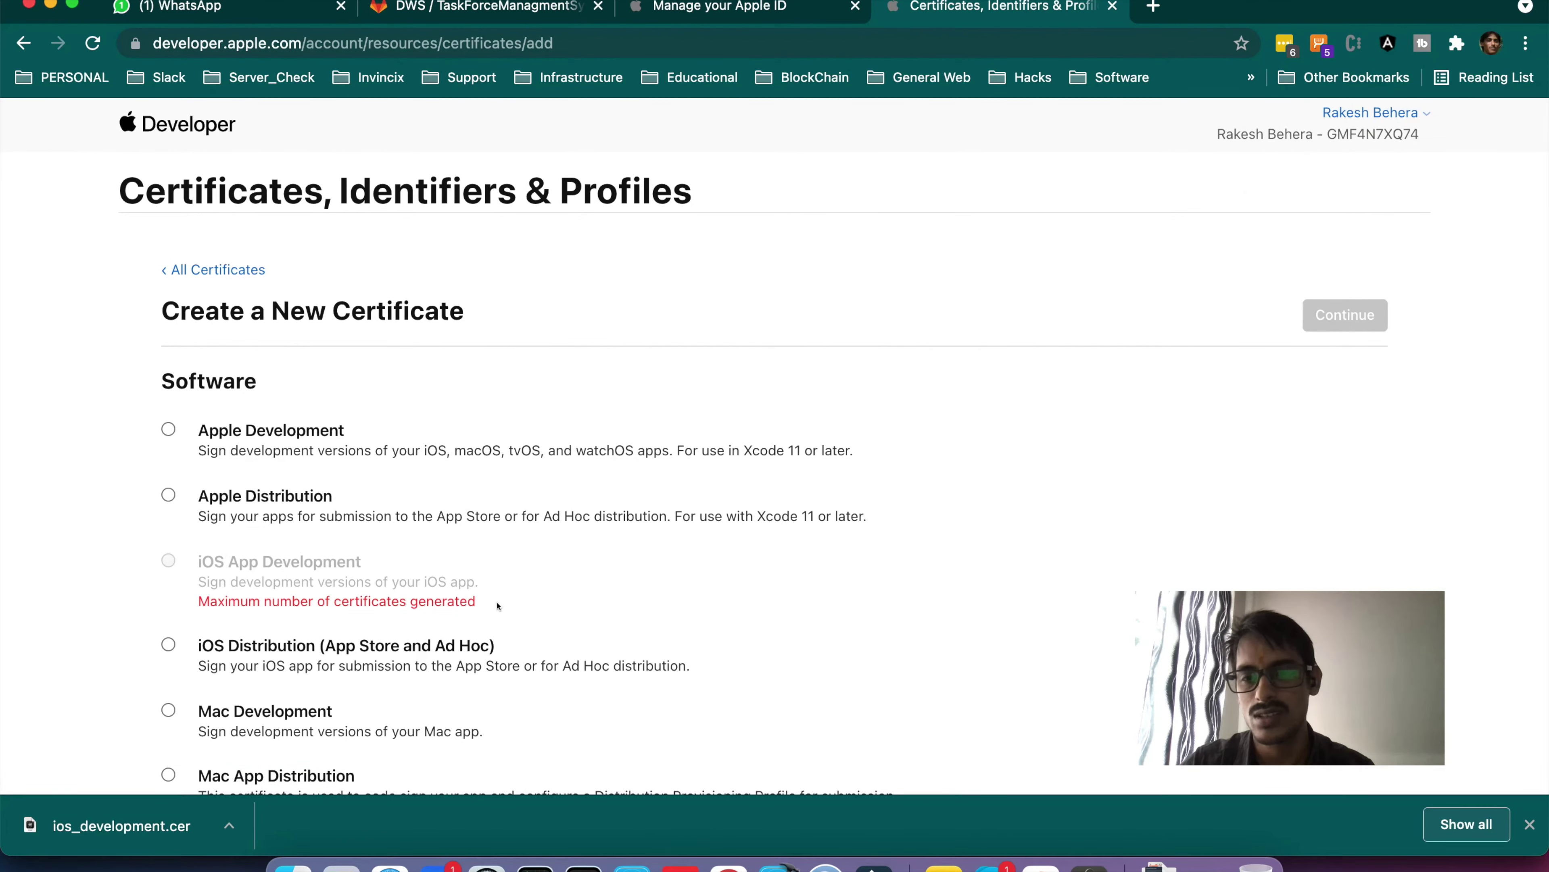
pyautogui.scroll(-3, 268, 590)
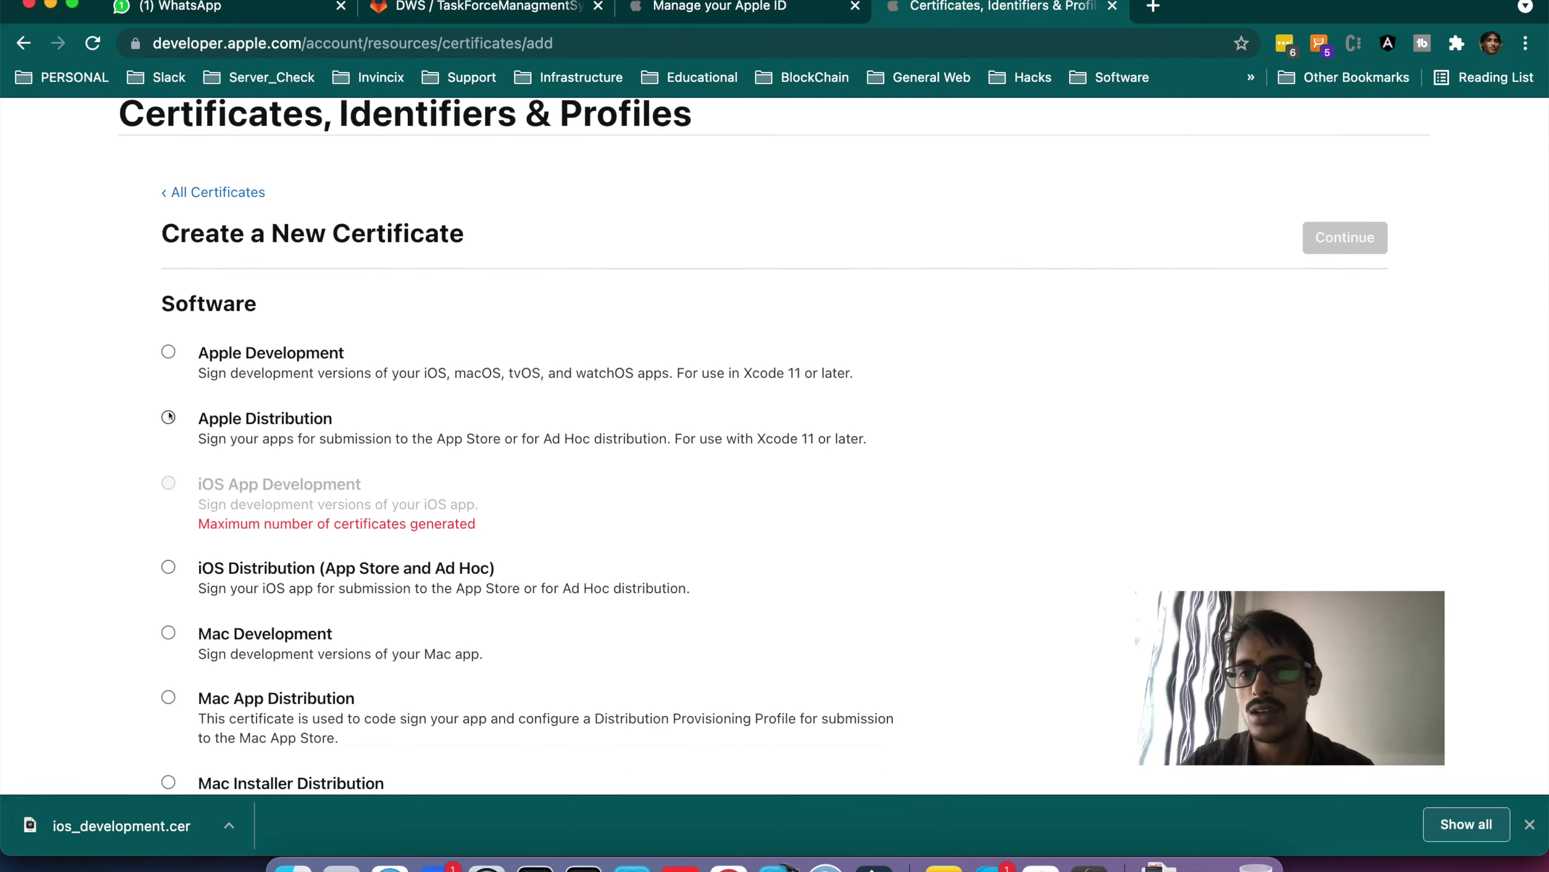
pyautogui.scroll(-3, 262, 519)
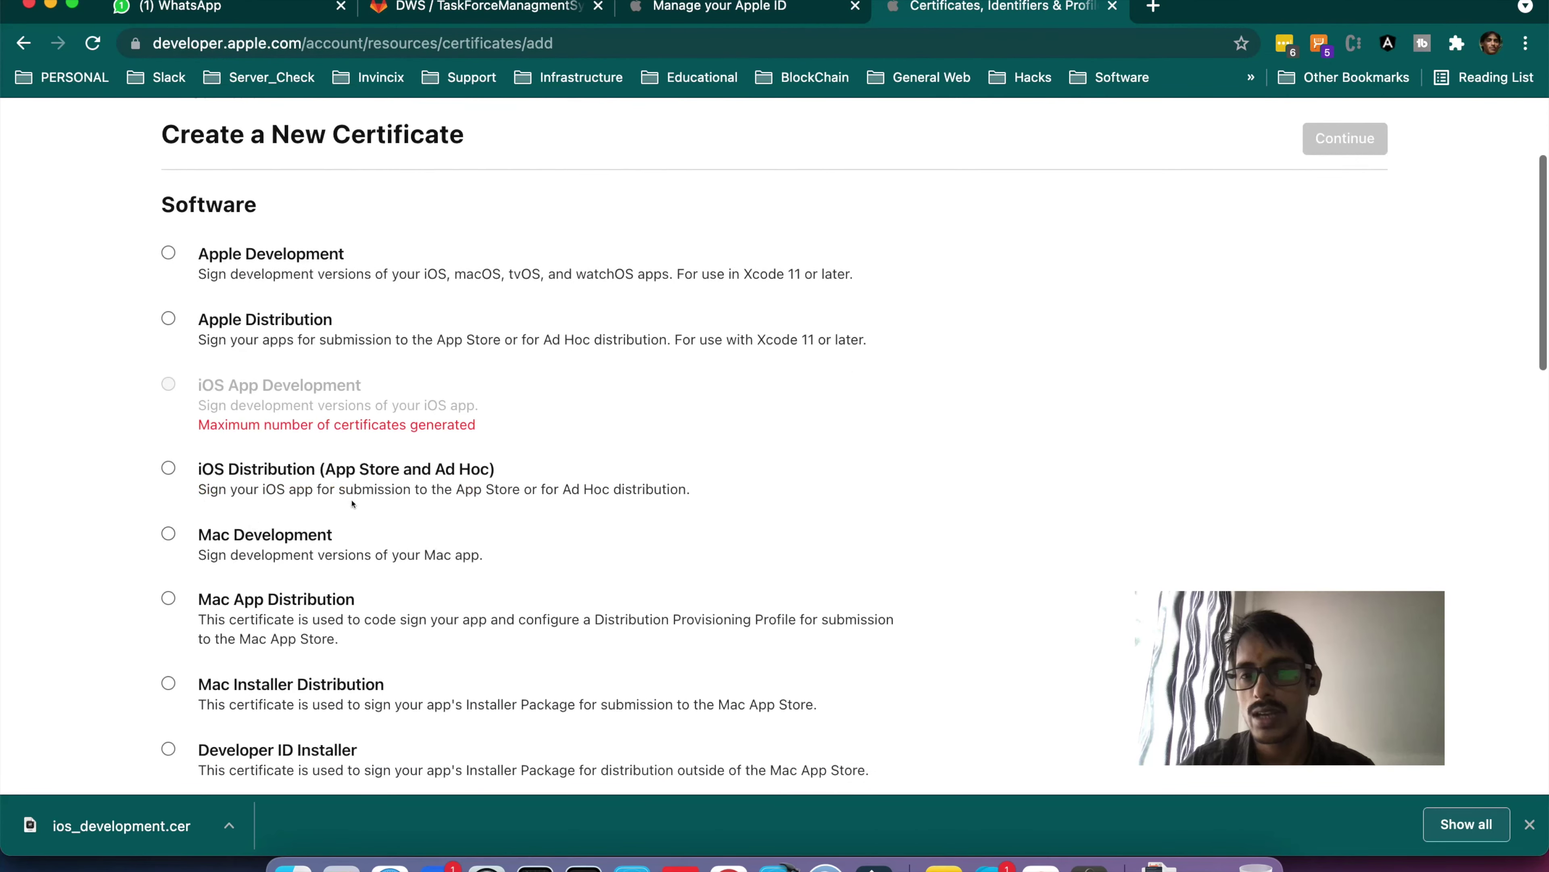
pyautogui.click(168, 469)
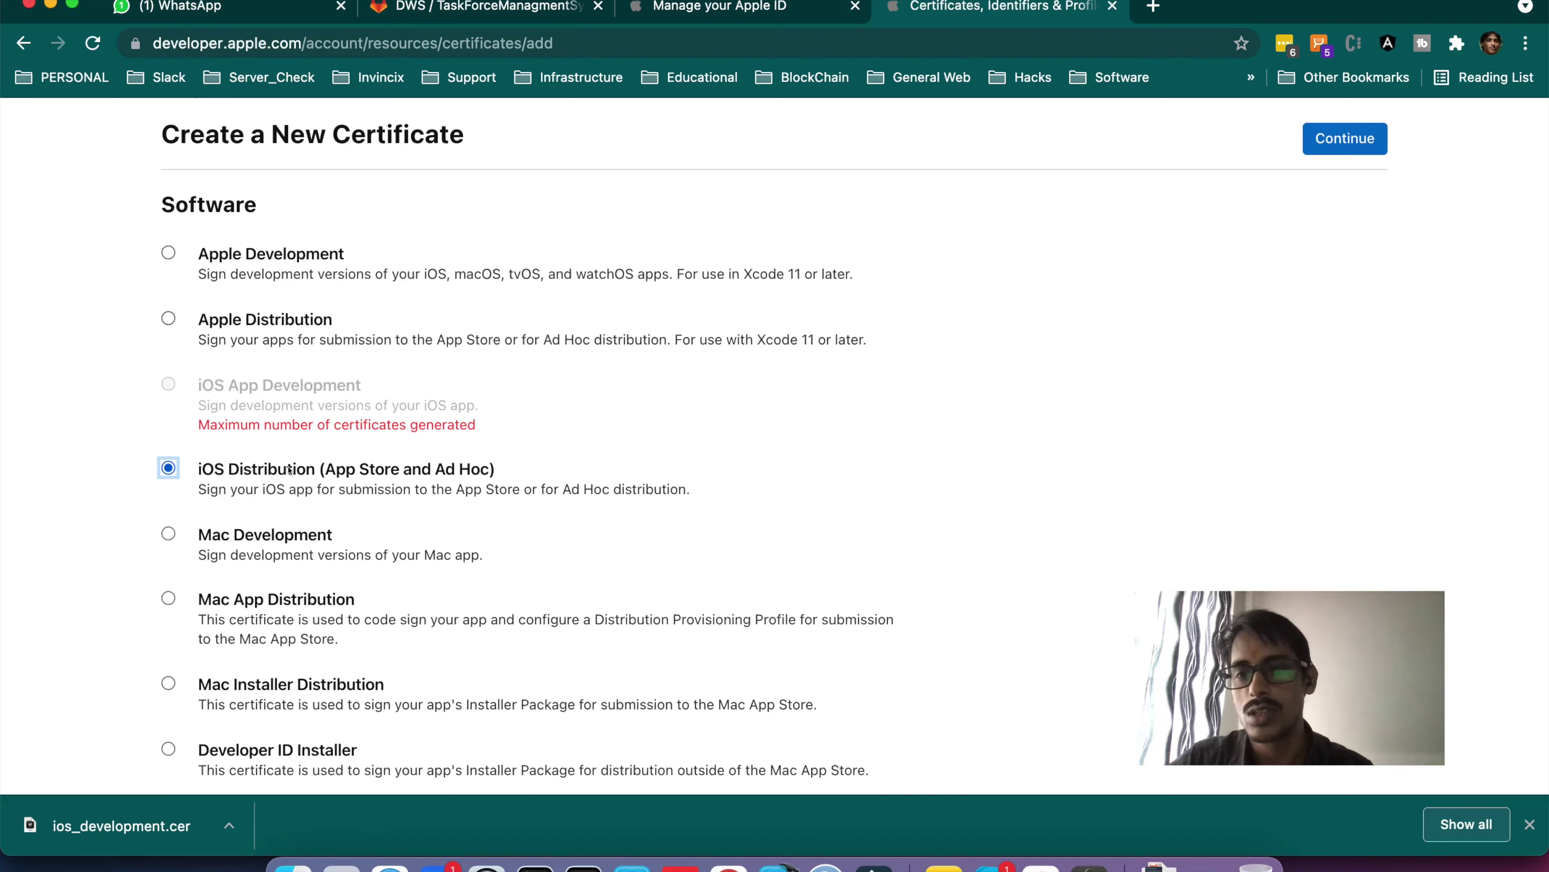
pyautogui.click(1330, 135)
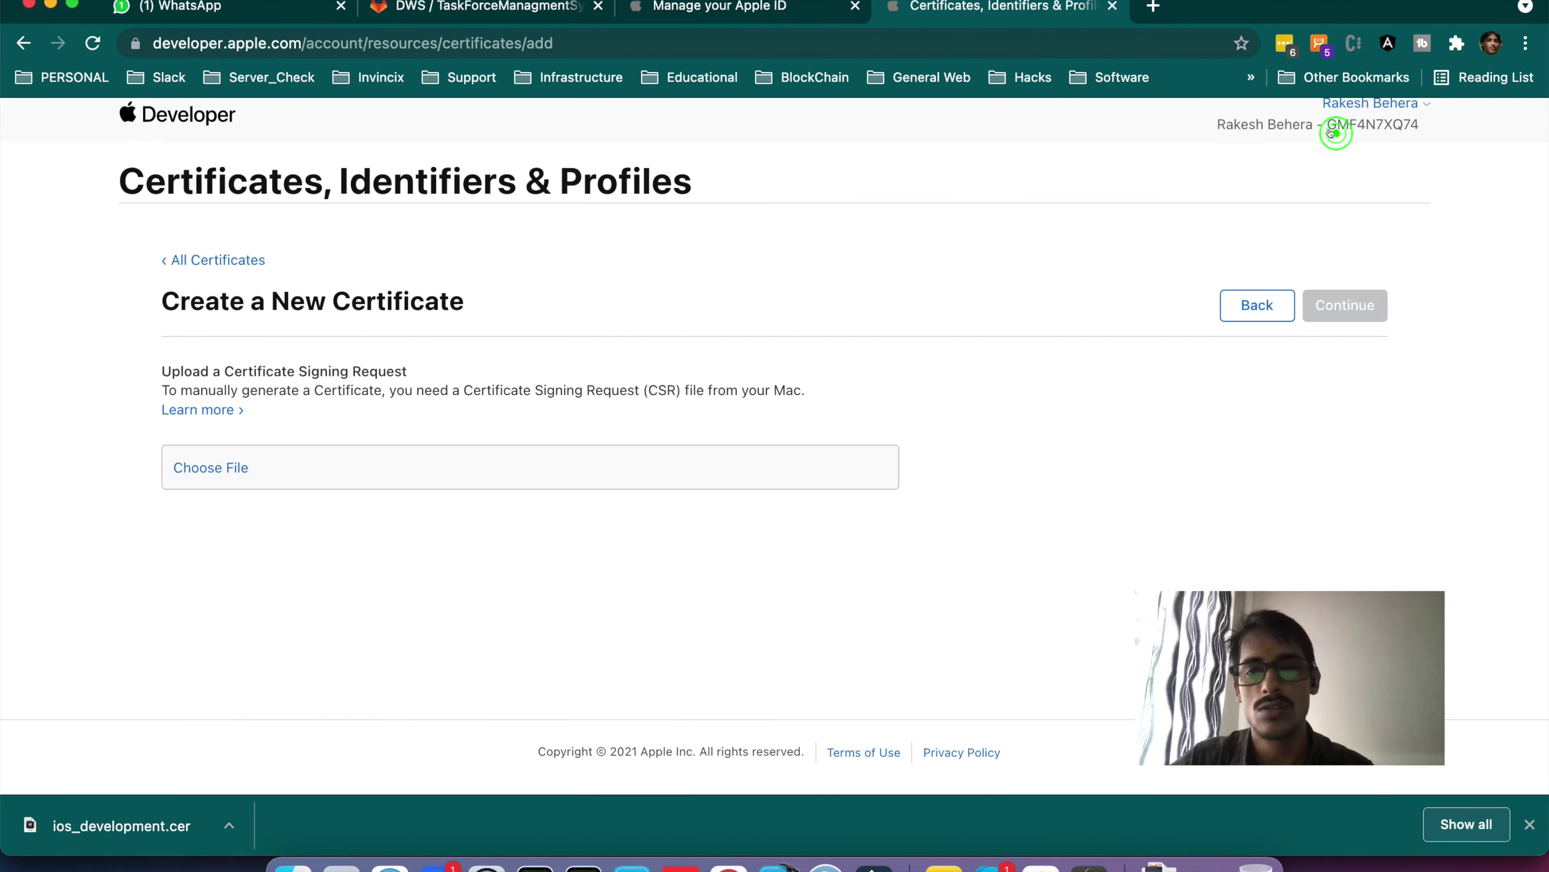
# Upload the Desktop CertificateSigningRequest, generate the certificate and save it as ios_distribution.cer.
pyautogui.click(207, 467)
pyautogui.click(642, 290)
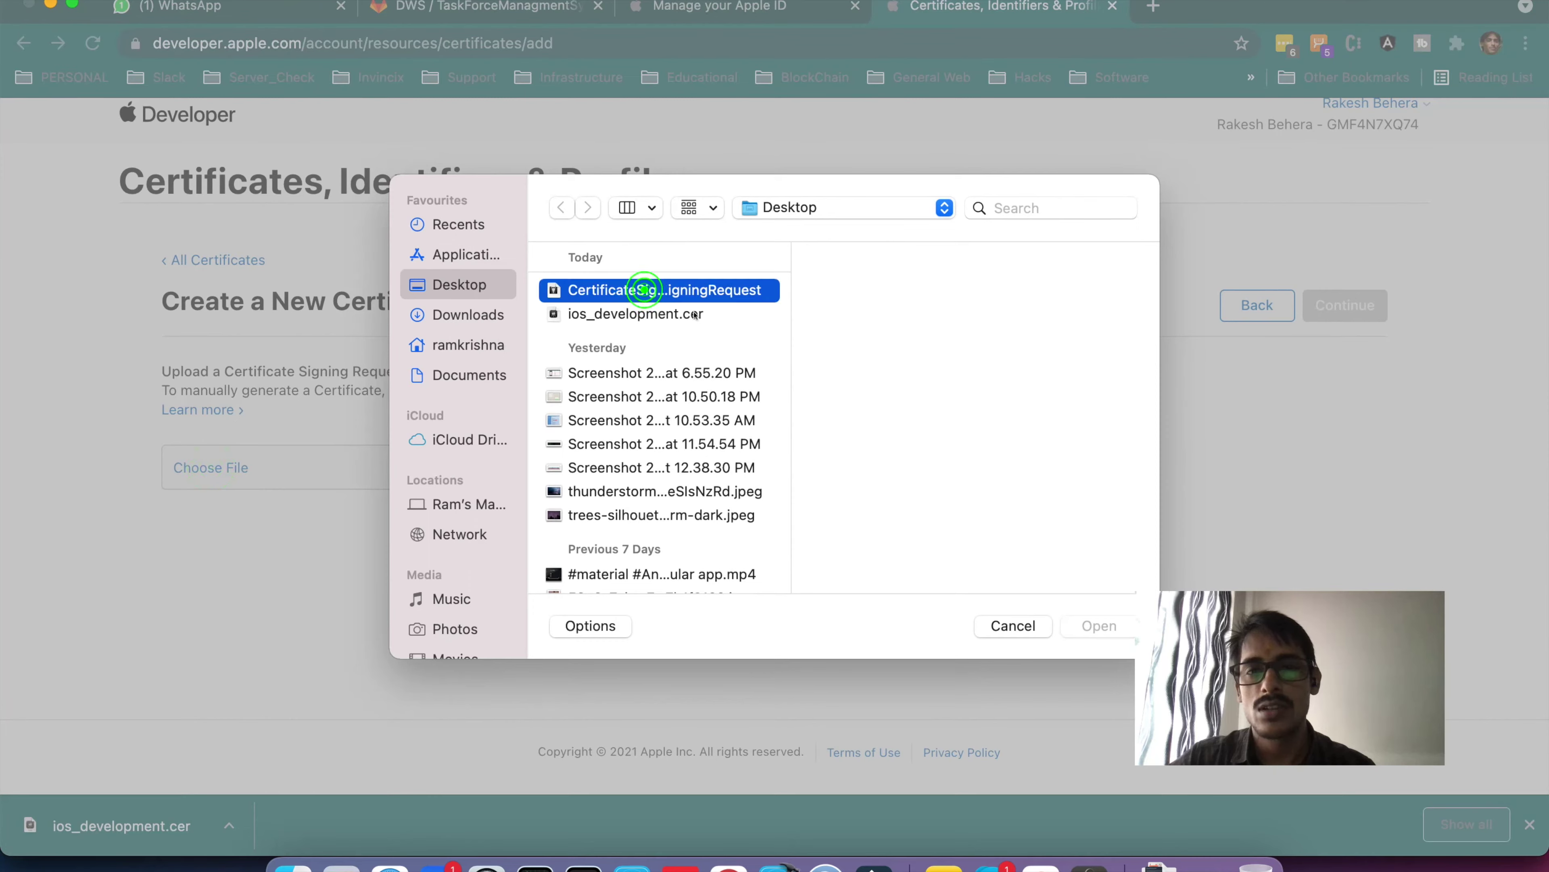
pyautogui.click(1085, 620)
pyautogui.click(1345, 304)
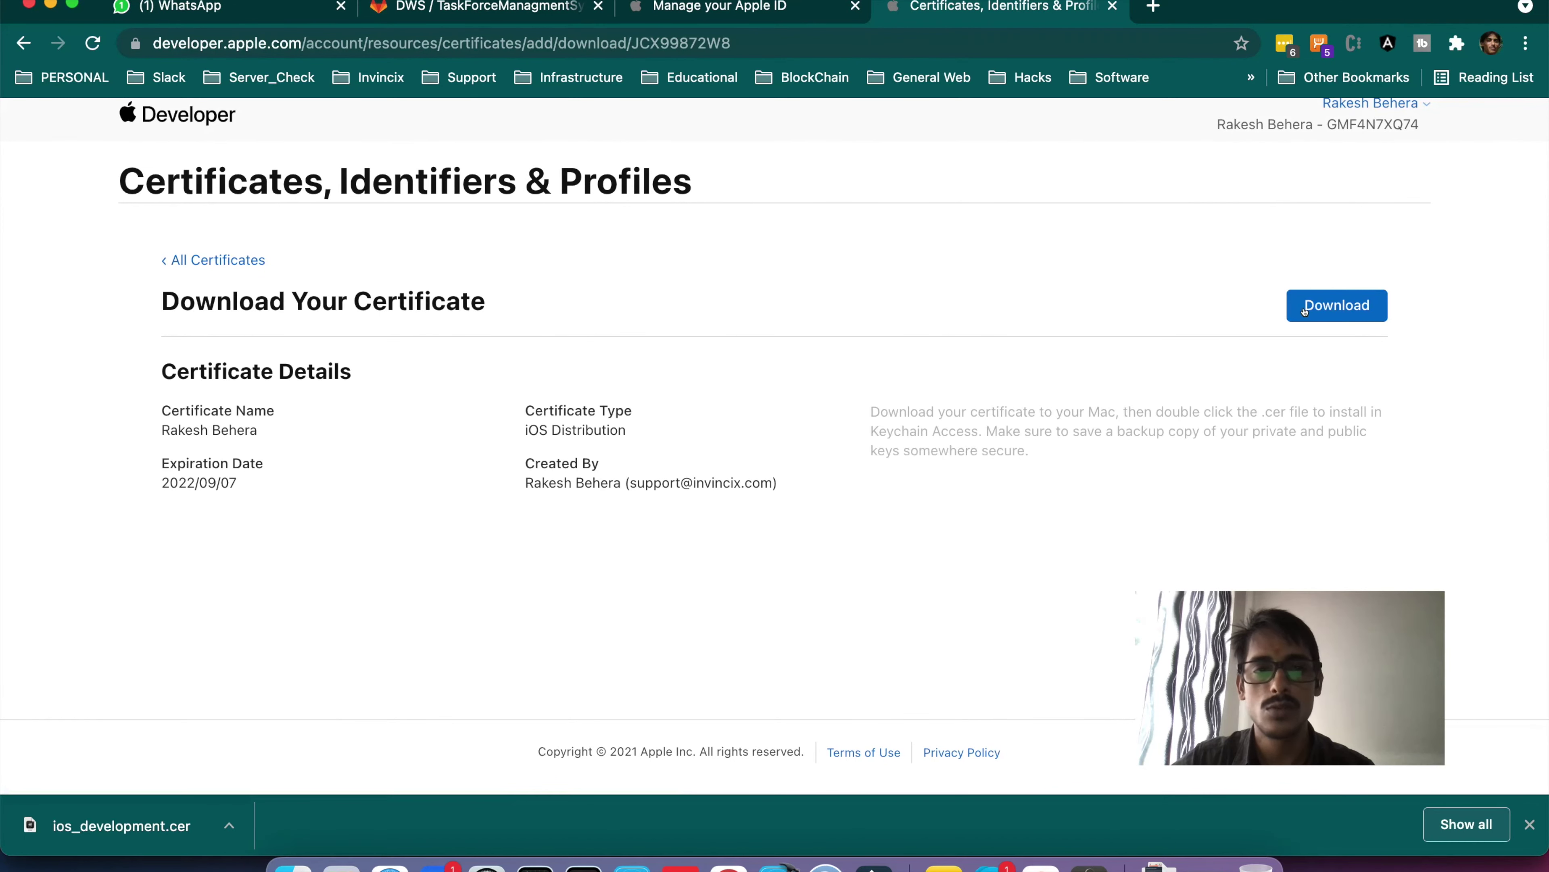
pyautogui.click(1306, 308)
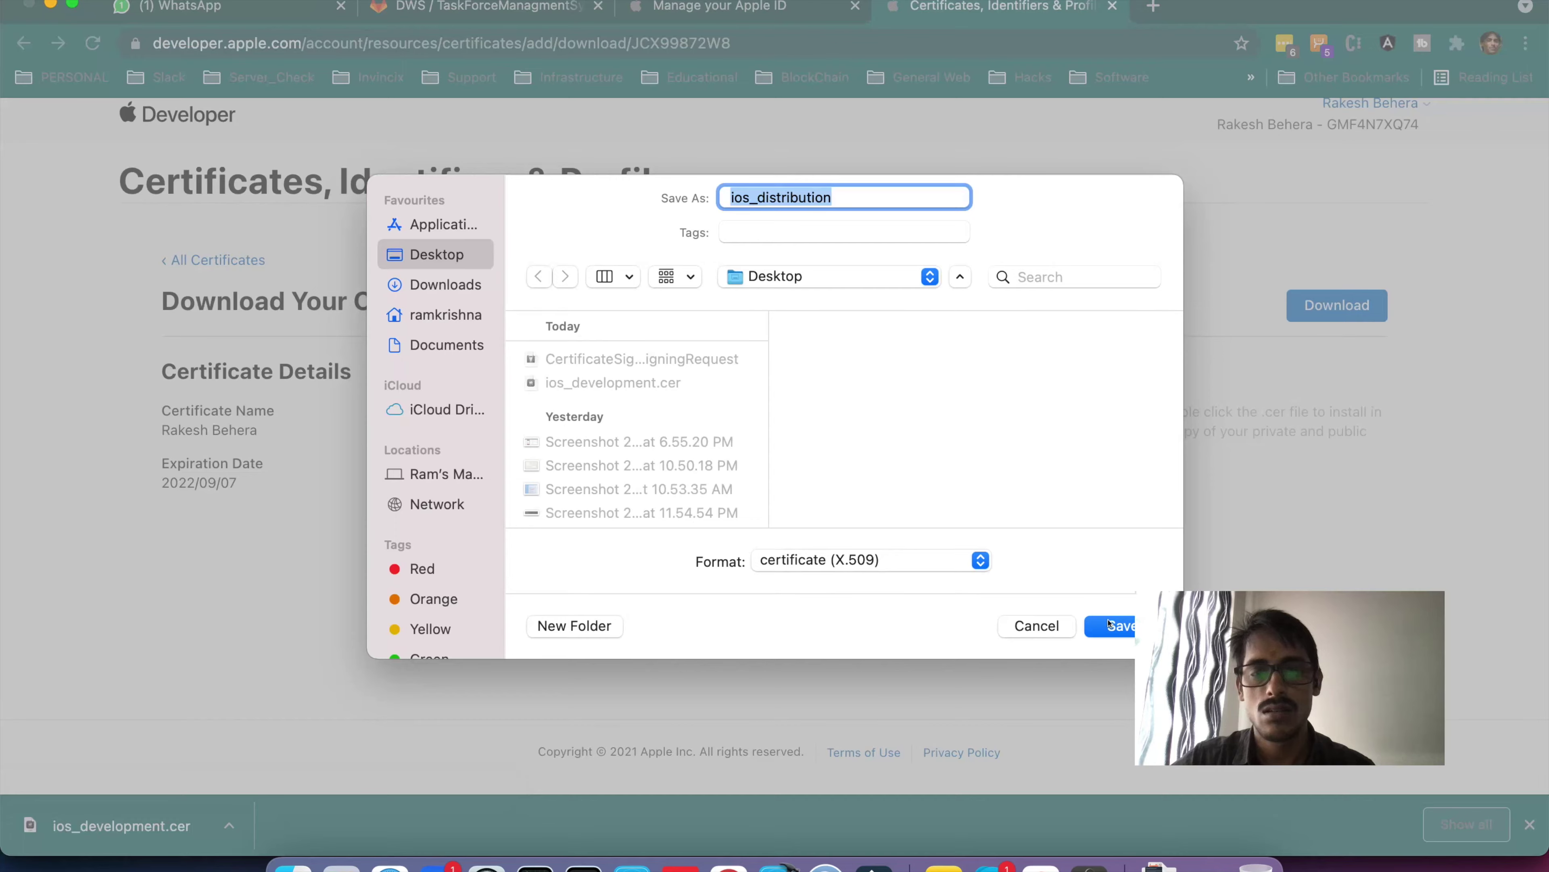
pyautogui.click(1108, 624)
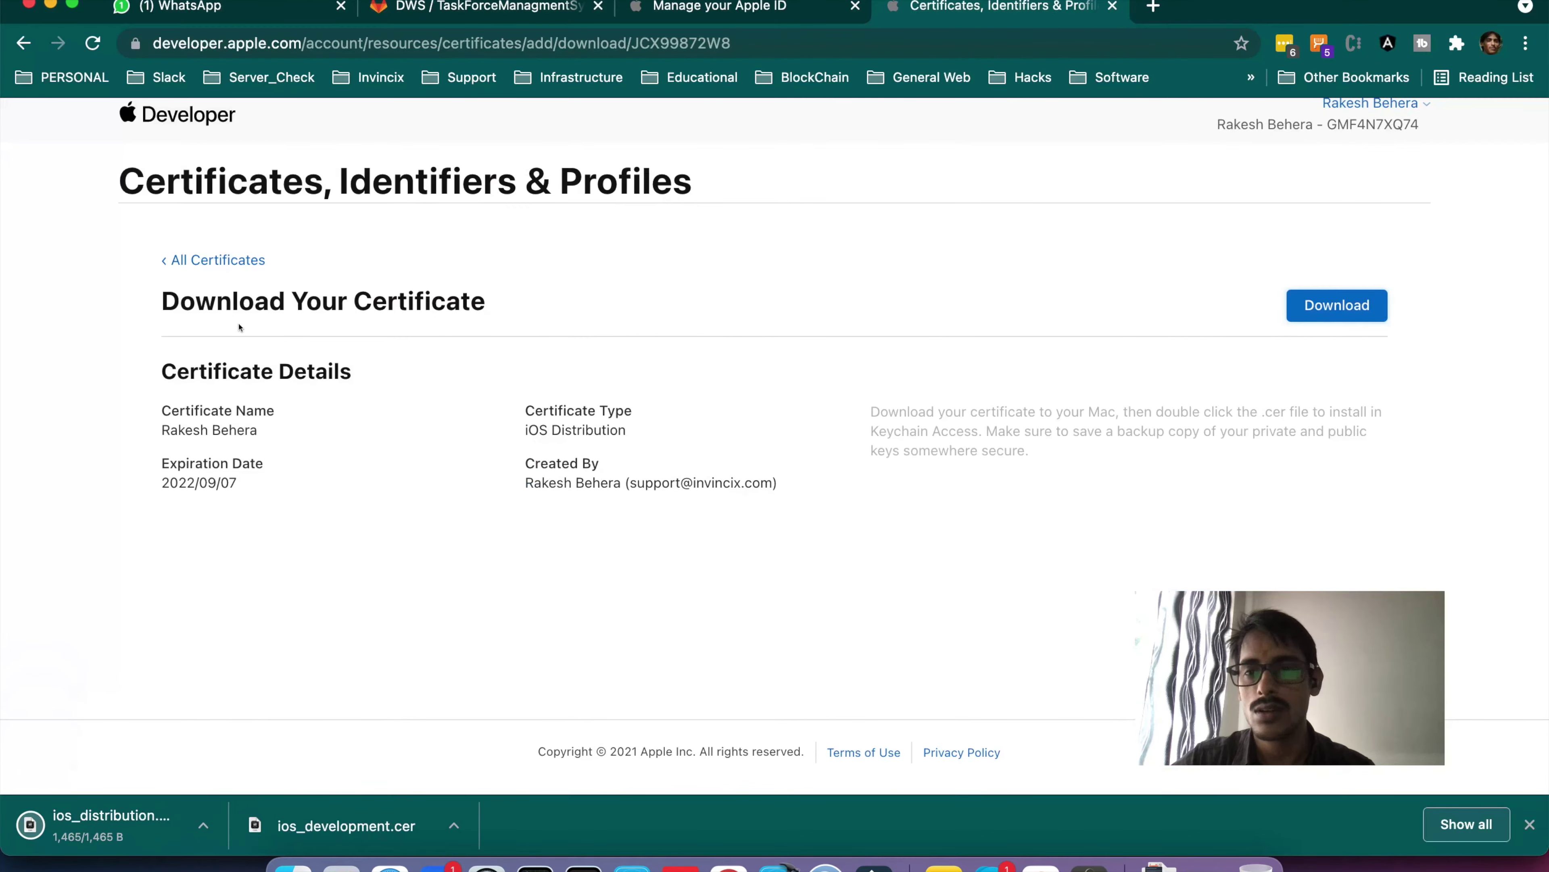
# Download the team's manual profiles in Xcode and go to the portal's Profiles section.
pyautogui.click(197, 257)
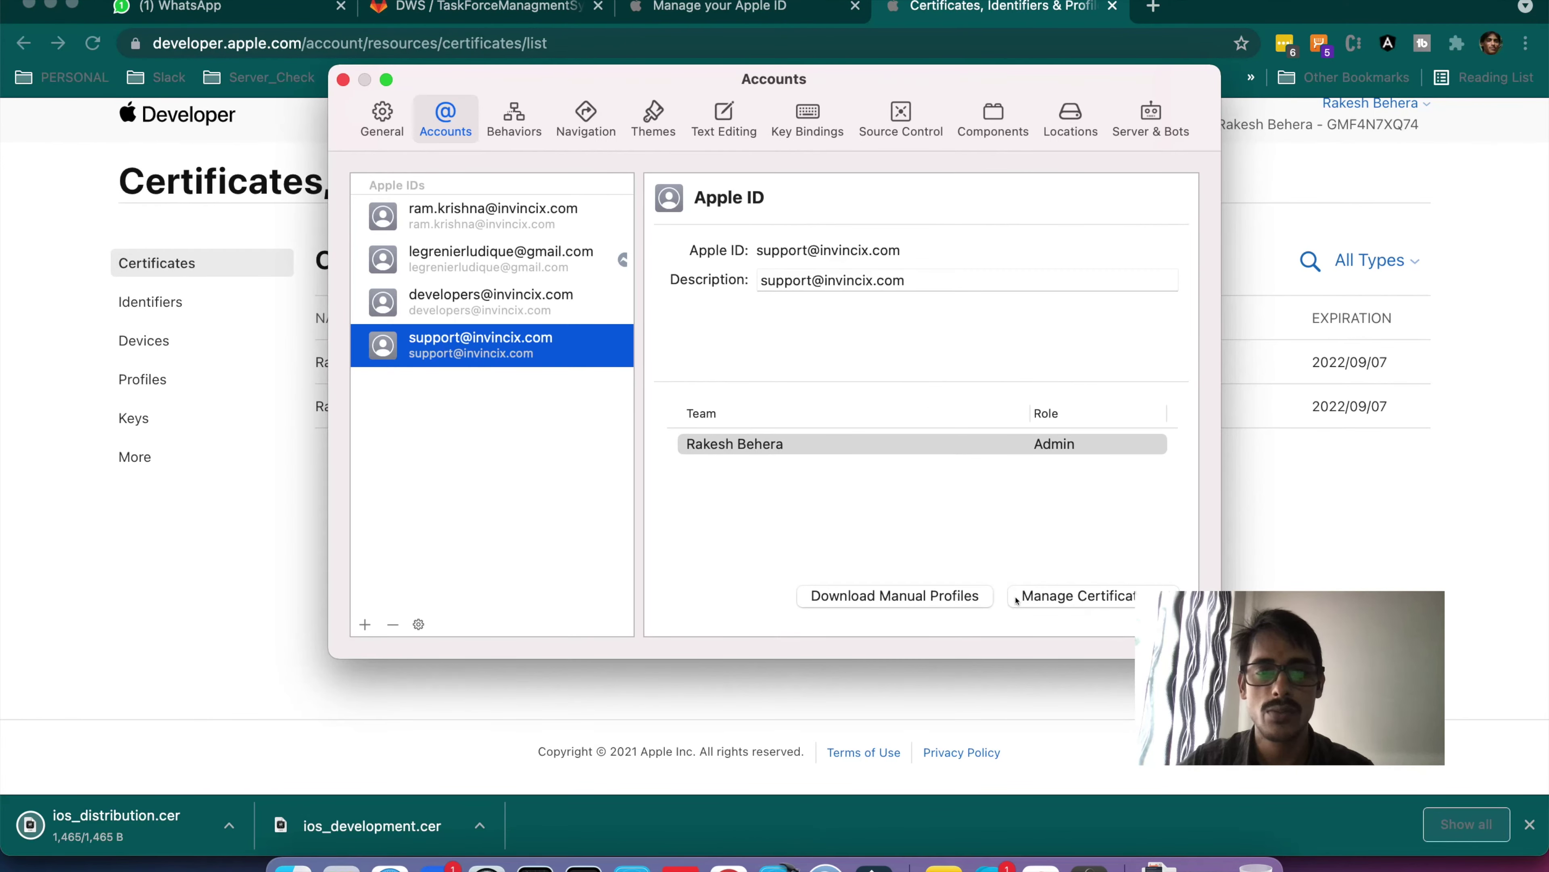
pyautogui.click(921, 594)
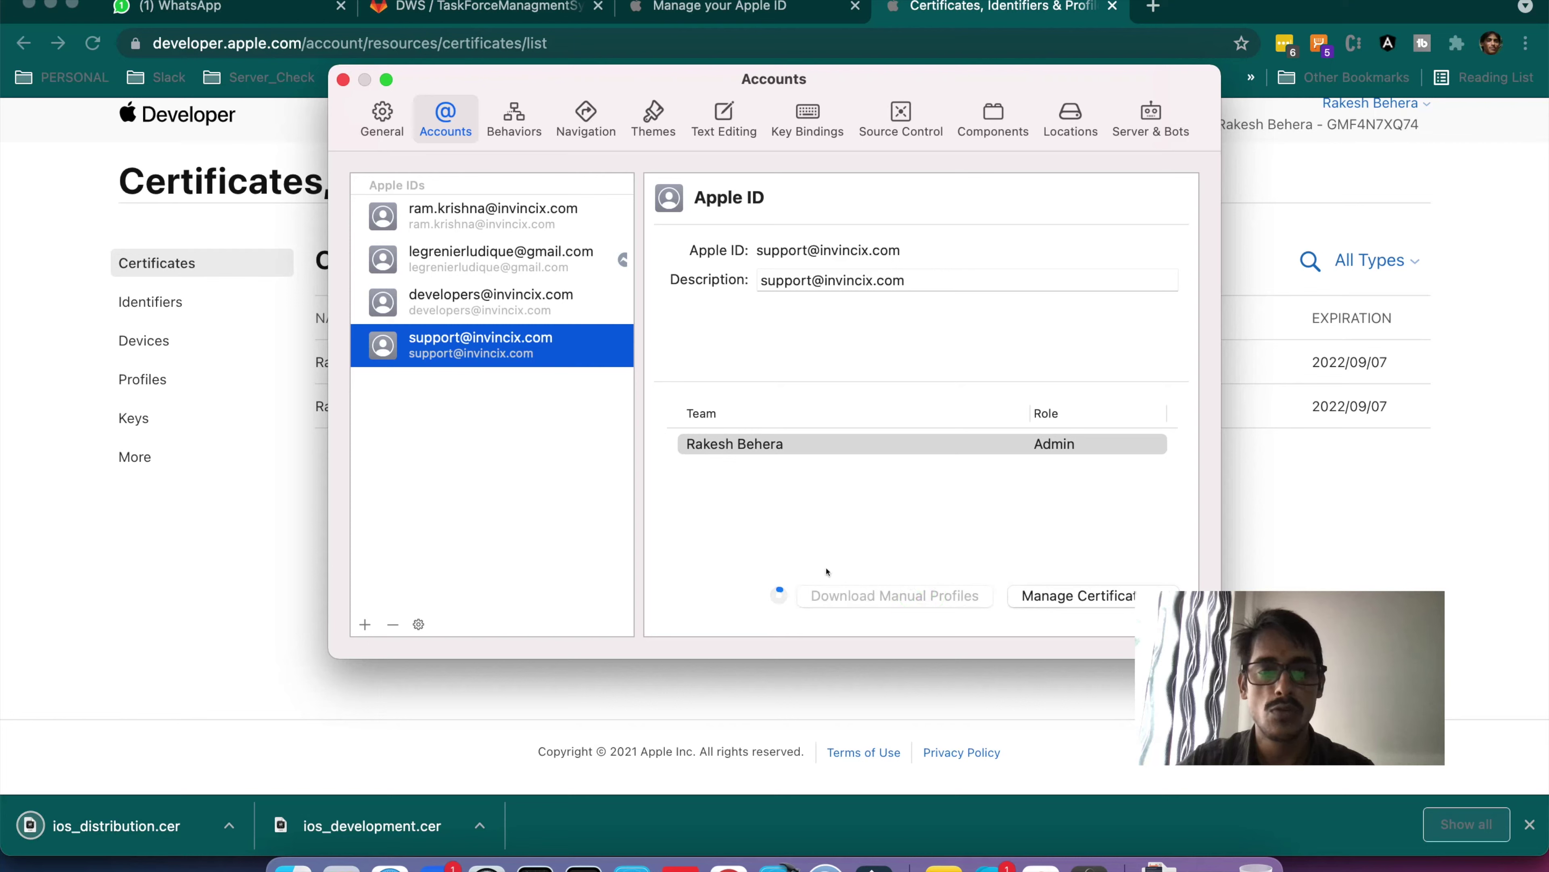
pyautogui.click(275, 529)
pyautogui.click(139, 380)
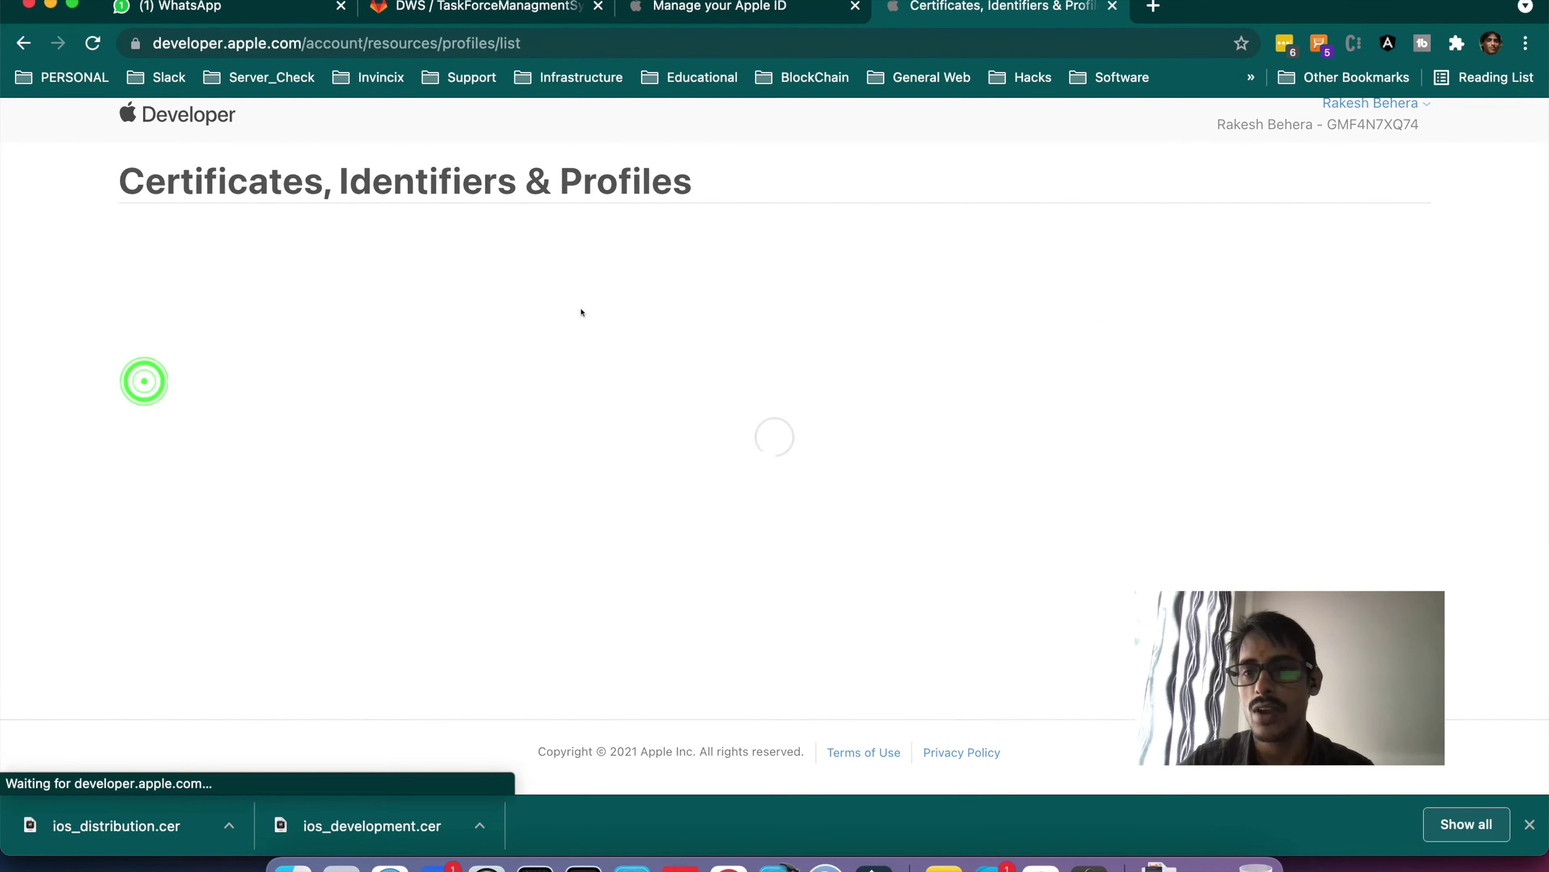
# Start an iOS App Development profile for the DWS digistack App ID.
pyautogui.click(867, 486)
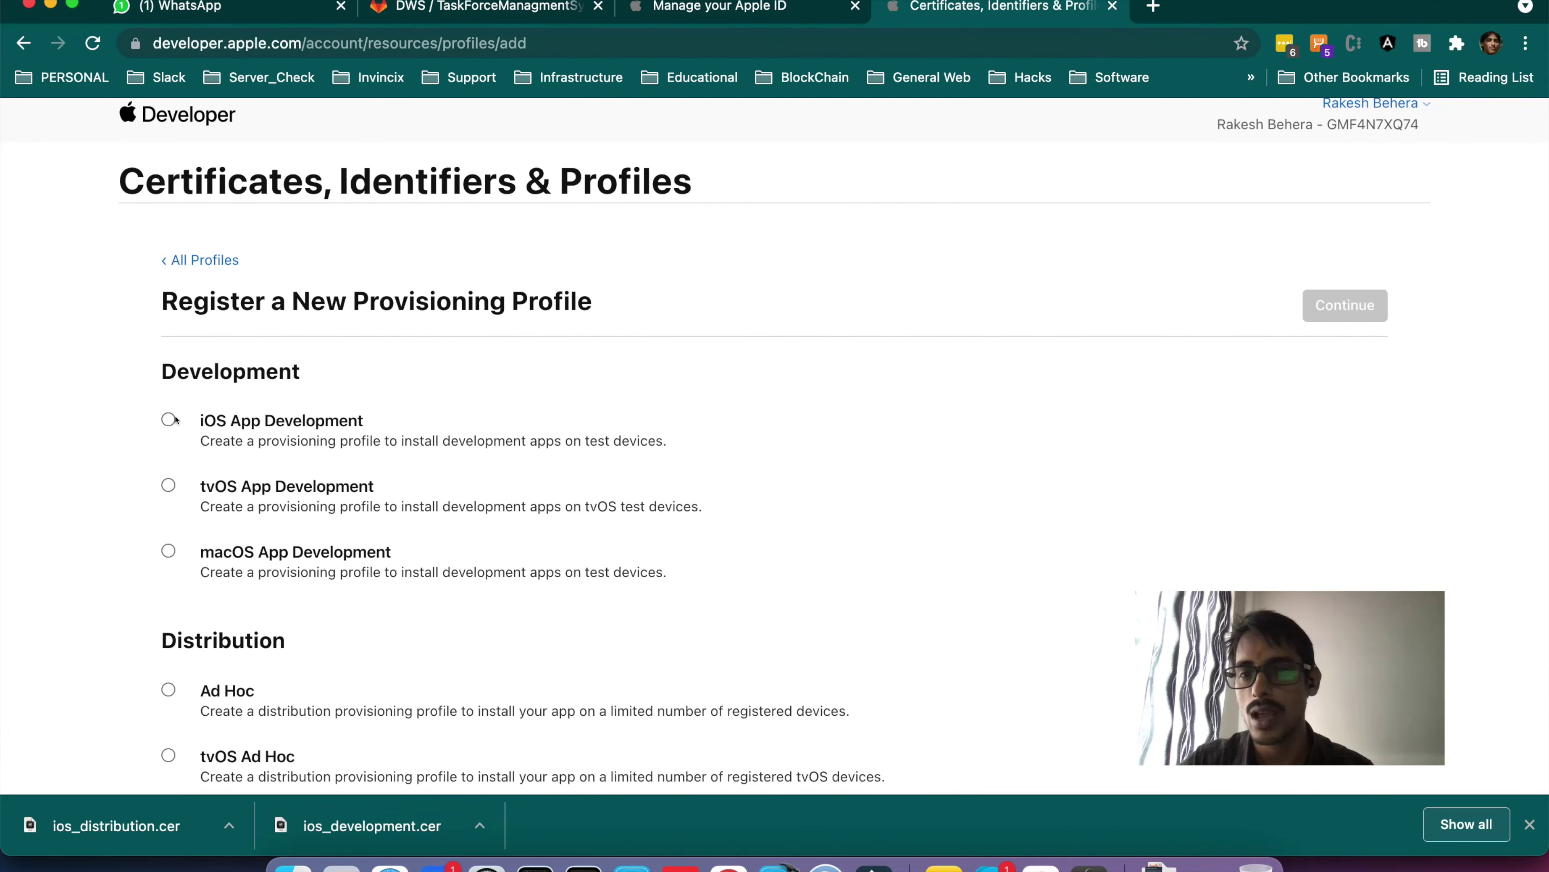
pyautogui.click(169, 419)
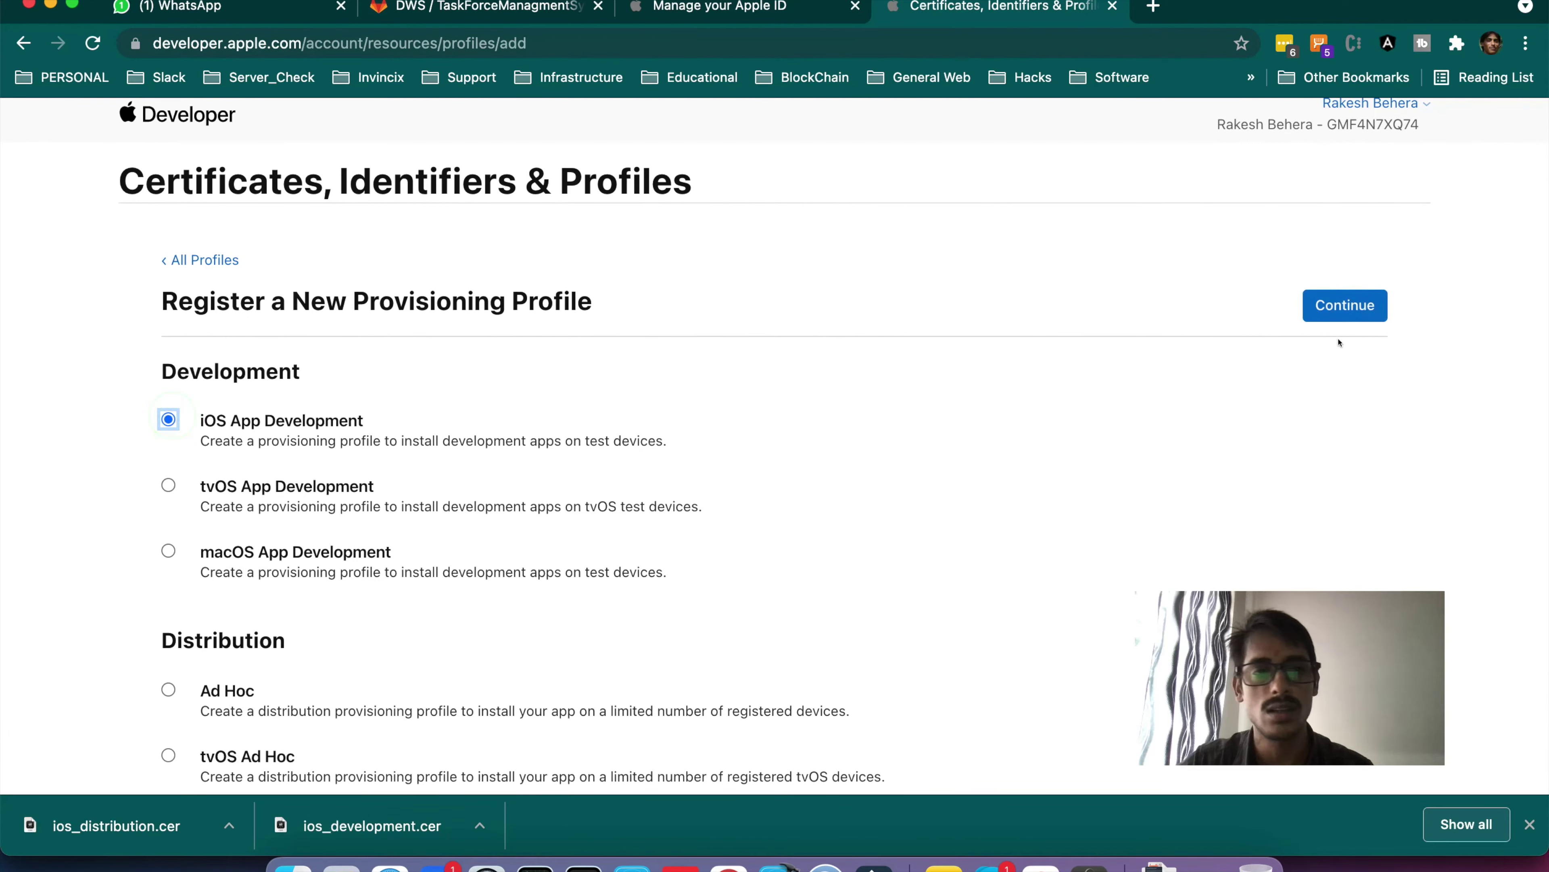
pyautogui.click(1330, 303)
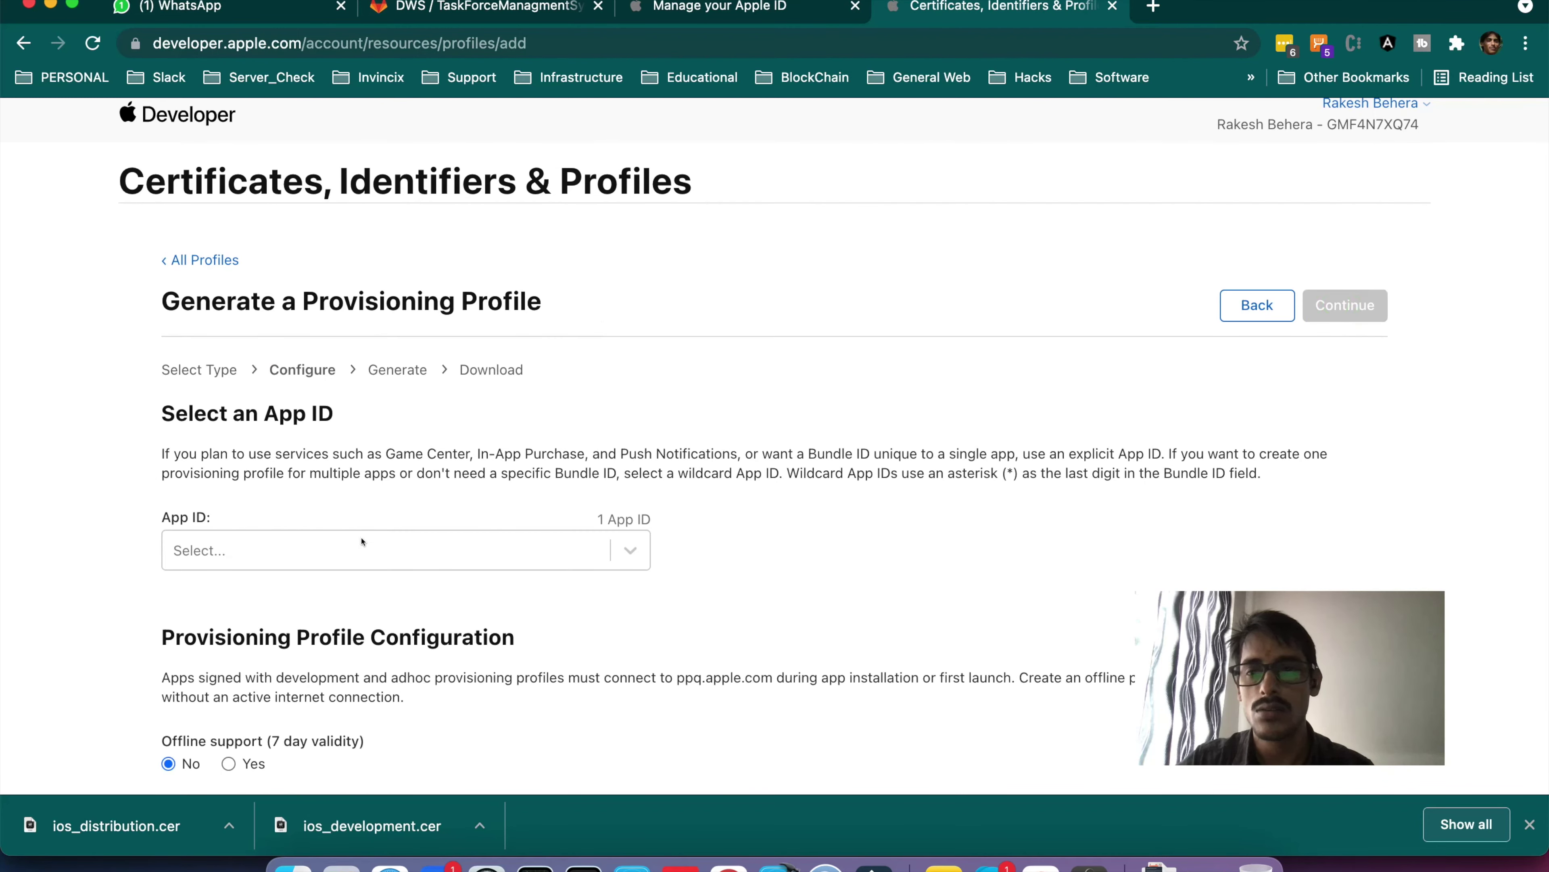
pyautogui.click(363, 548)
pyautogui.click(339, 592)
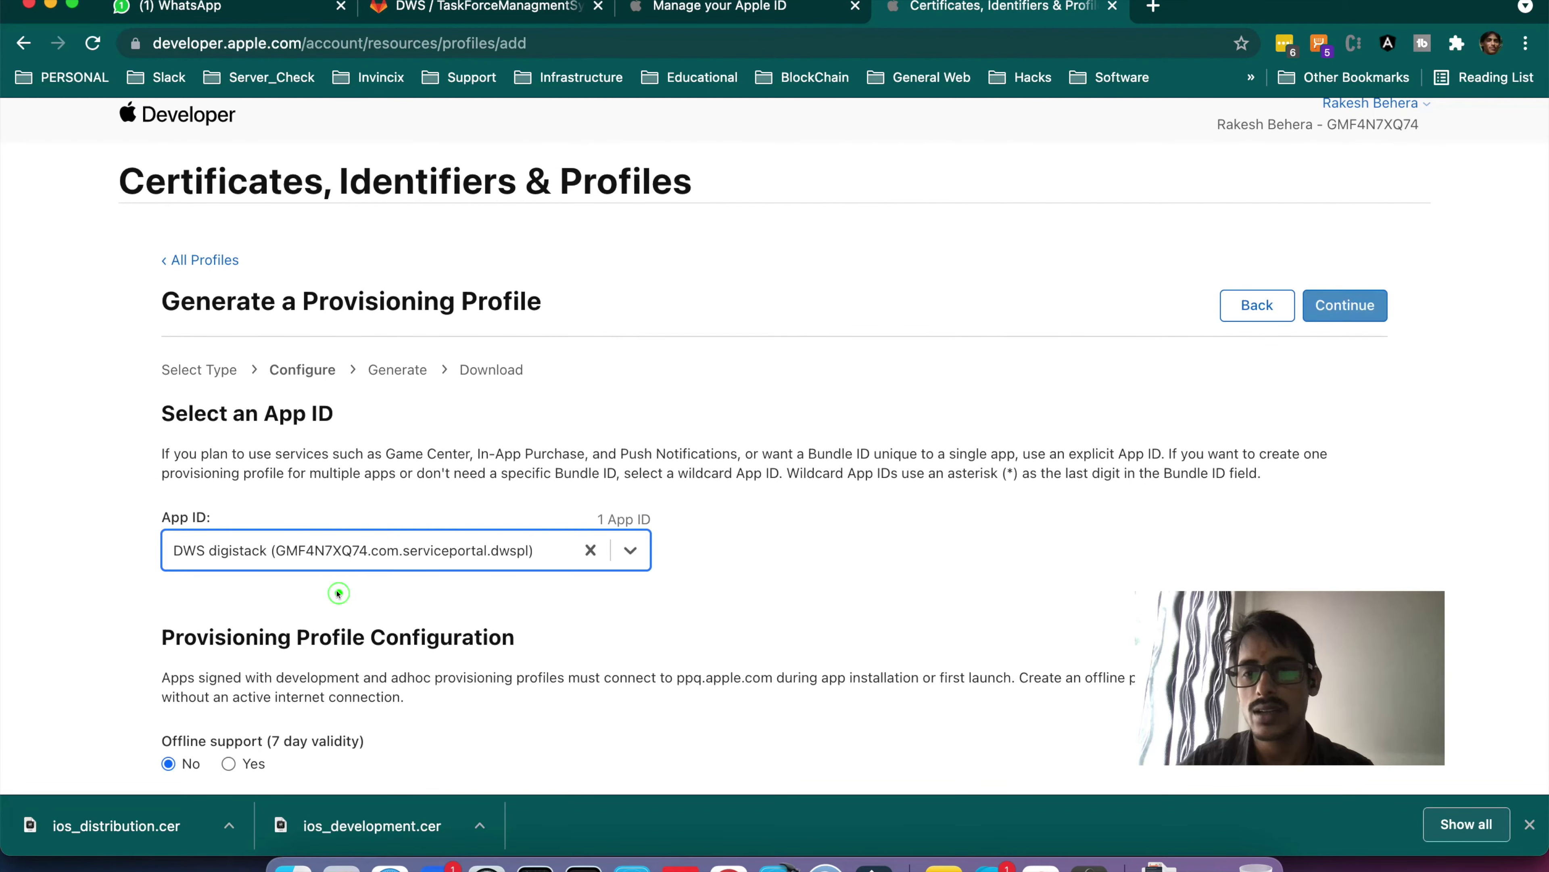
# Include the iOS Development certificate and continue to device selection.
pyautogui.scroll(-3, 339, 592)
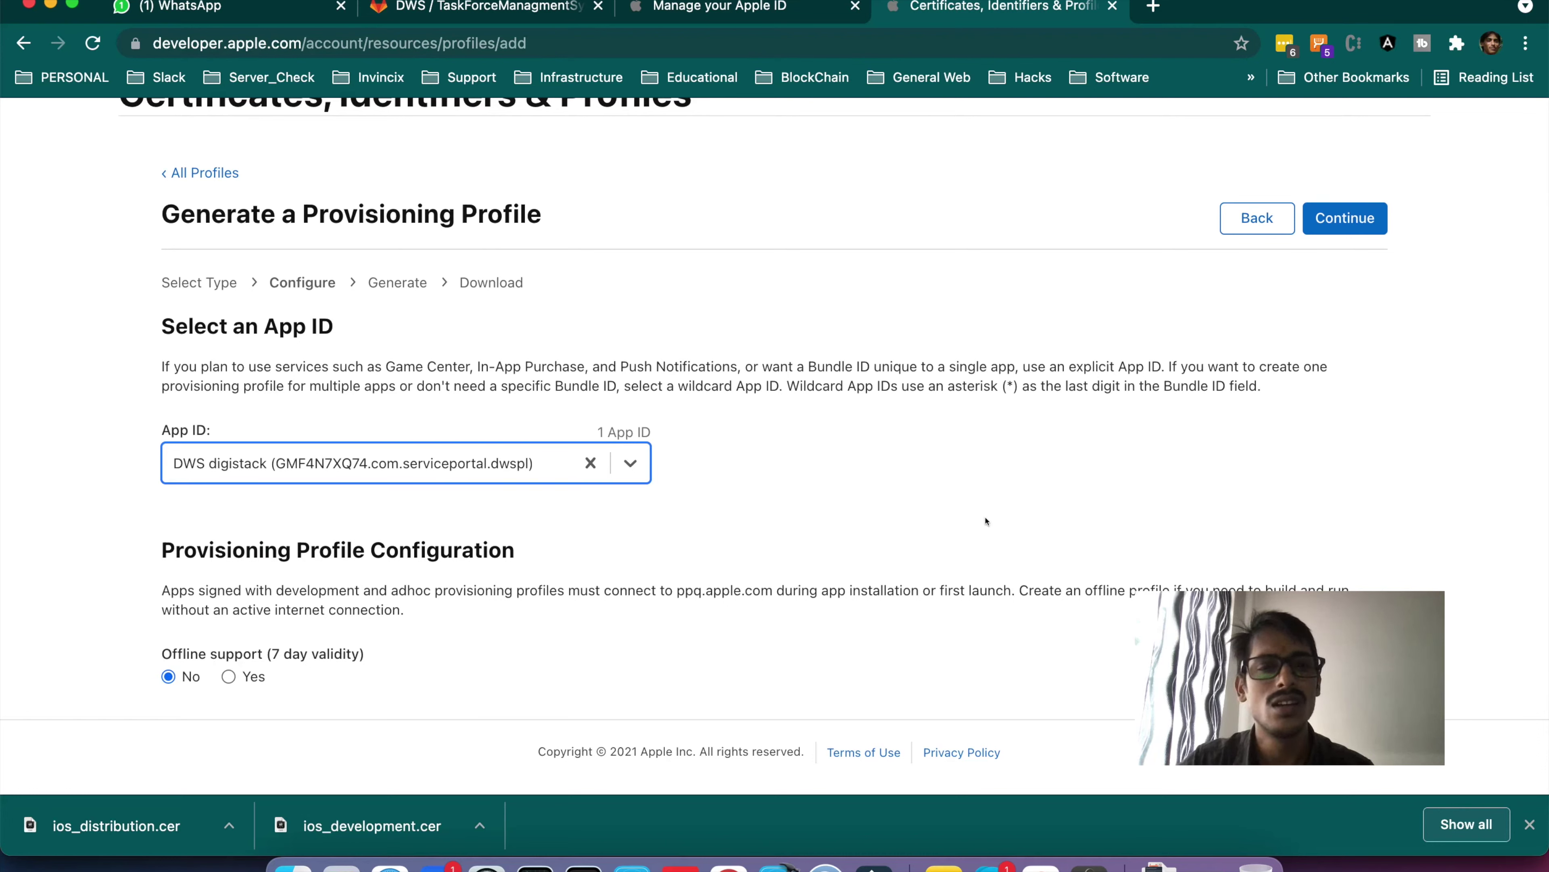
pyautogui.click(1326, 221)
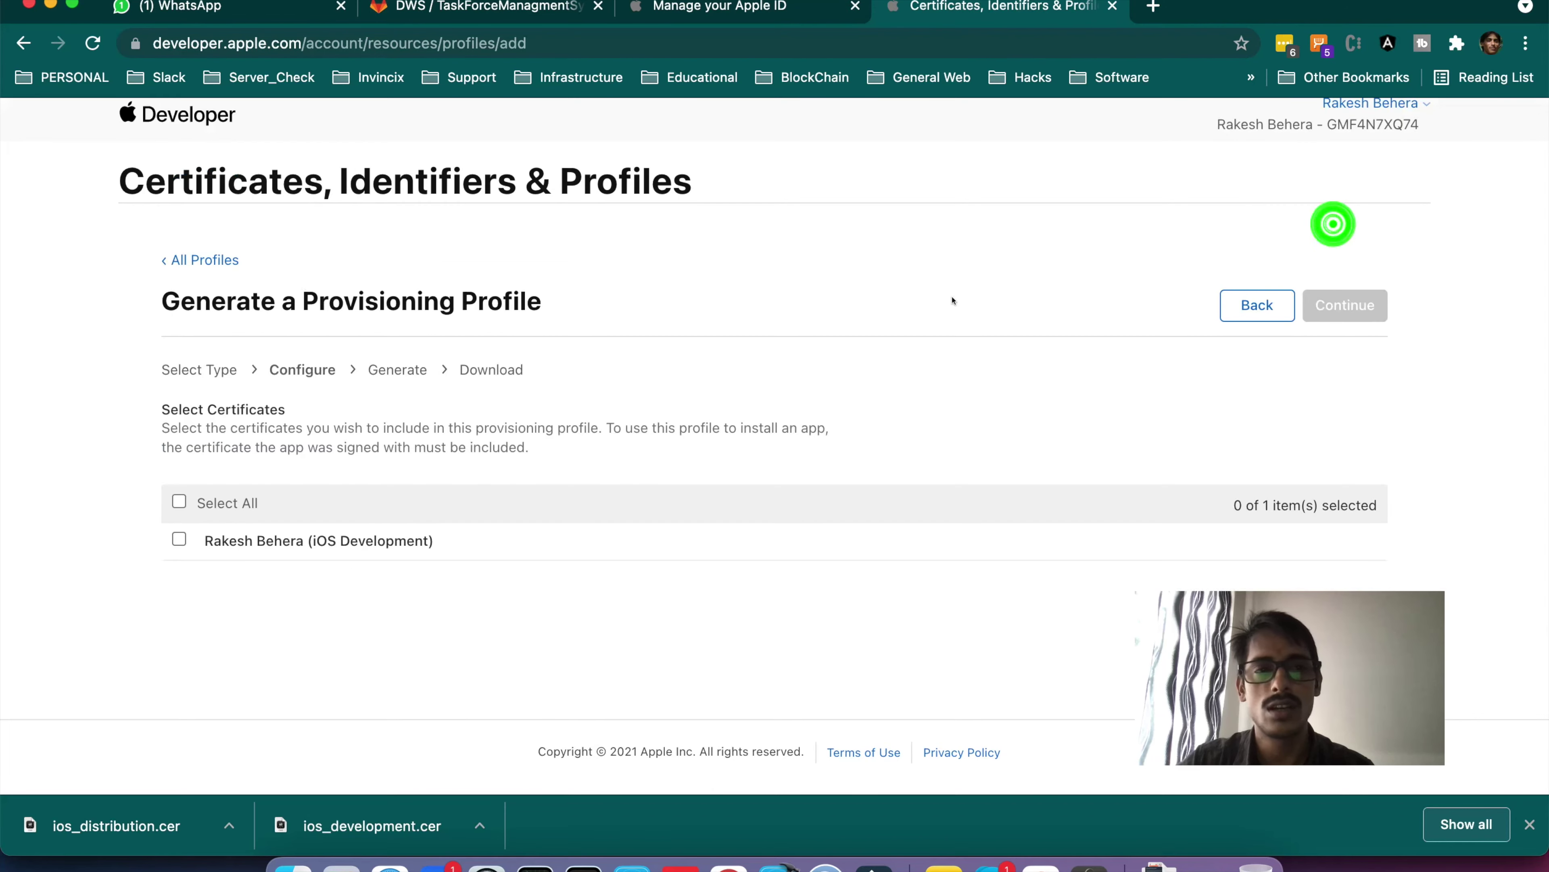
pyautogui.click(179, 539)
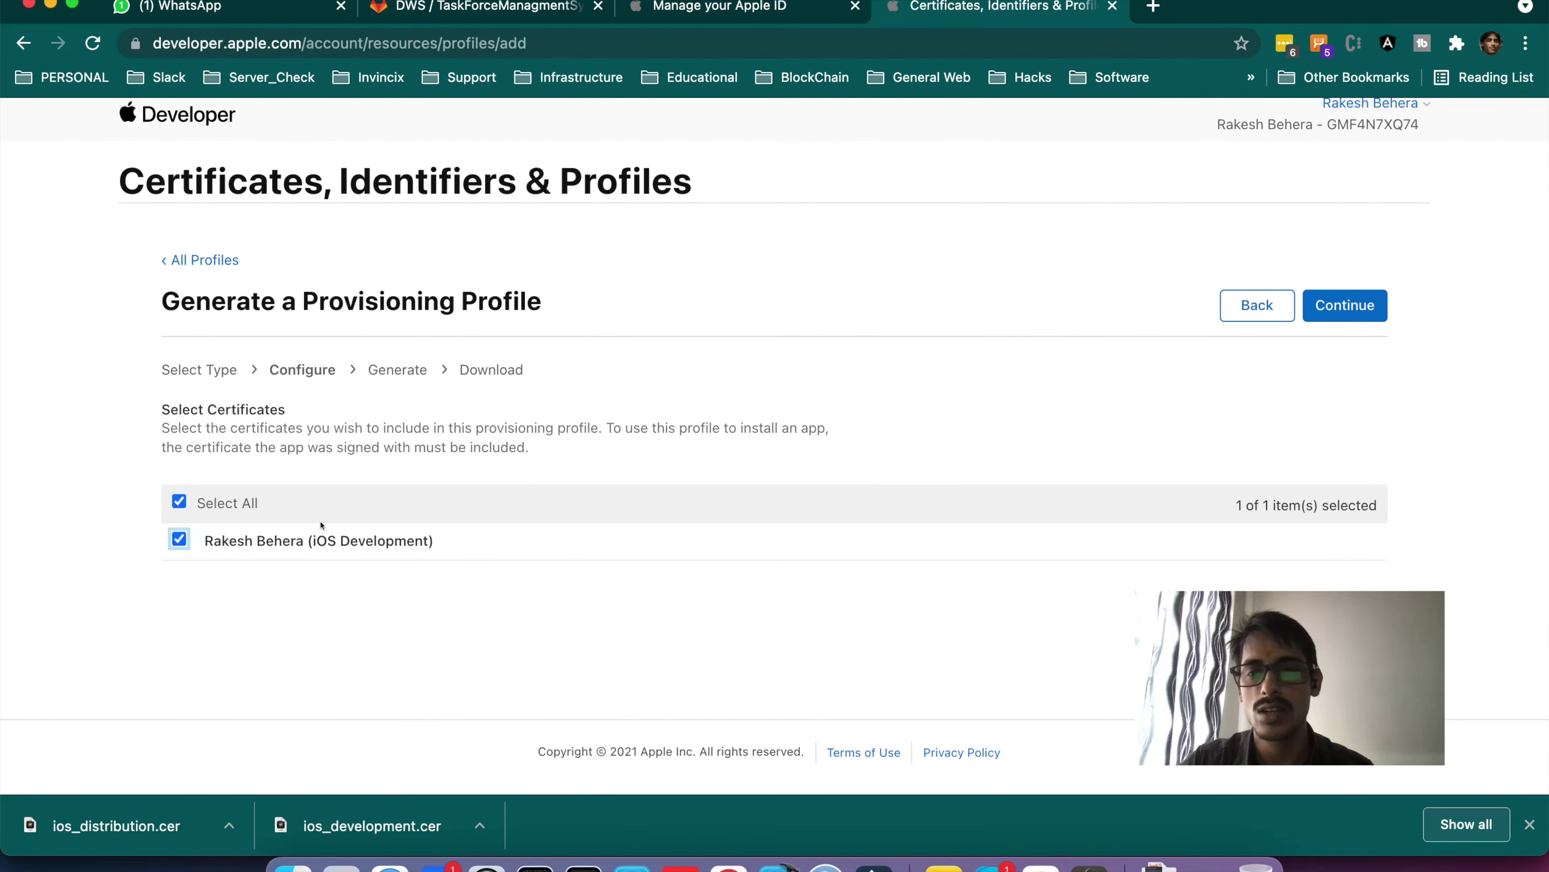
pyautogui.press('Return')
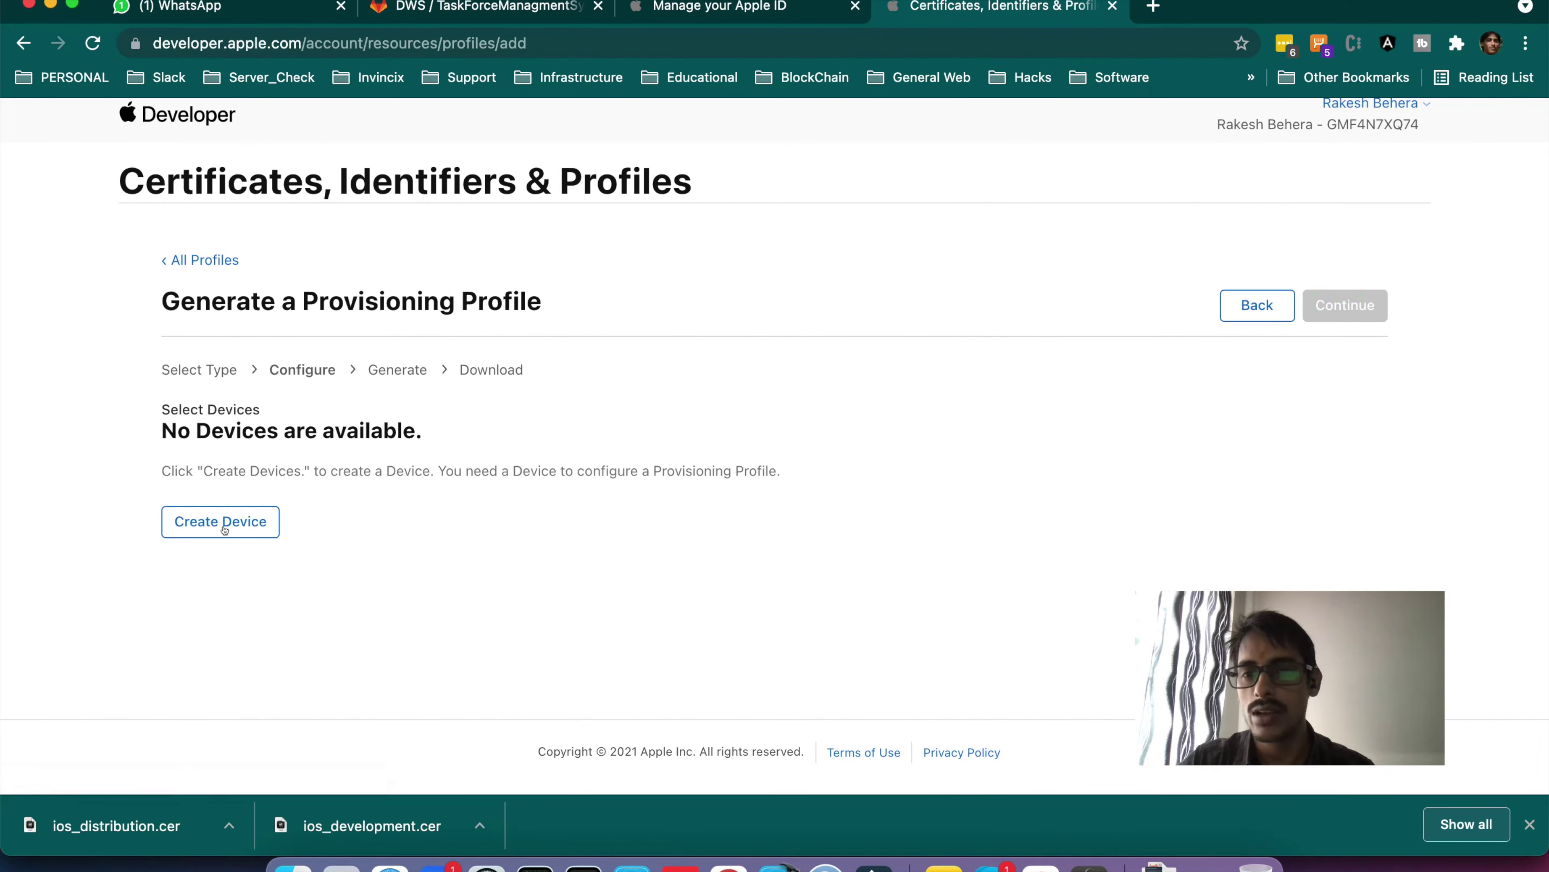
# Register the Invincix test device by its UDID, then go to the Identifiers list.
pyautogui.click(189, 522)
pyautogui.scroll(2, 851, 497)
pyautogui.scroll(1, 855, 494)
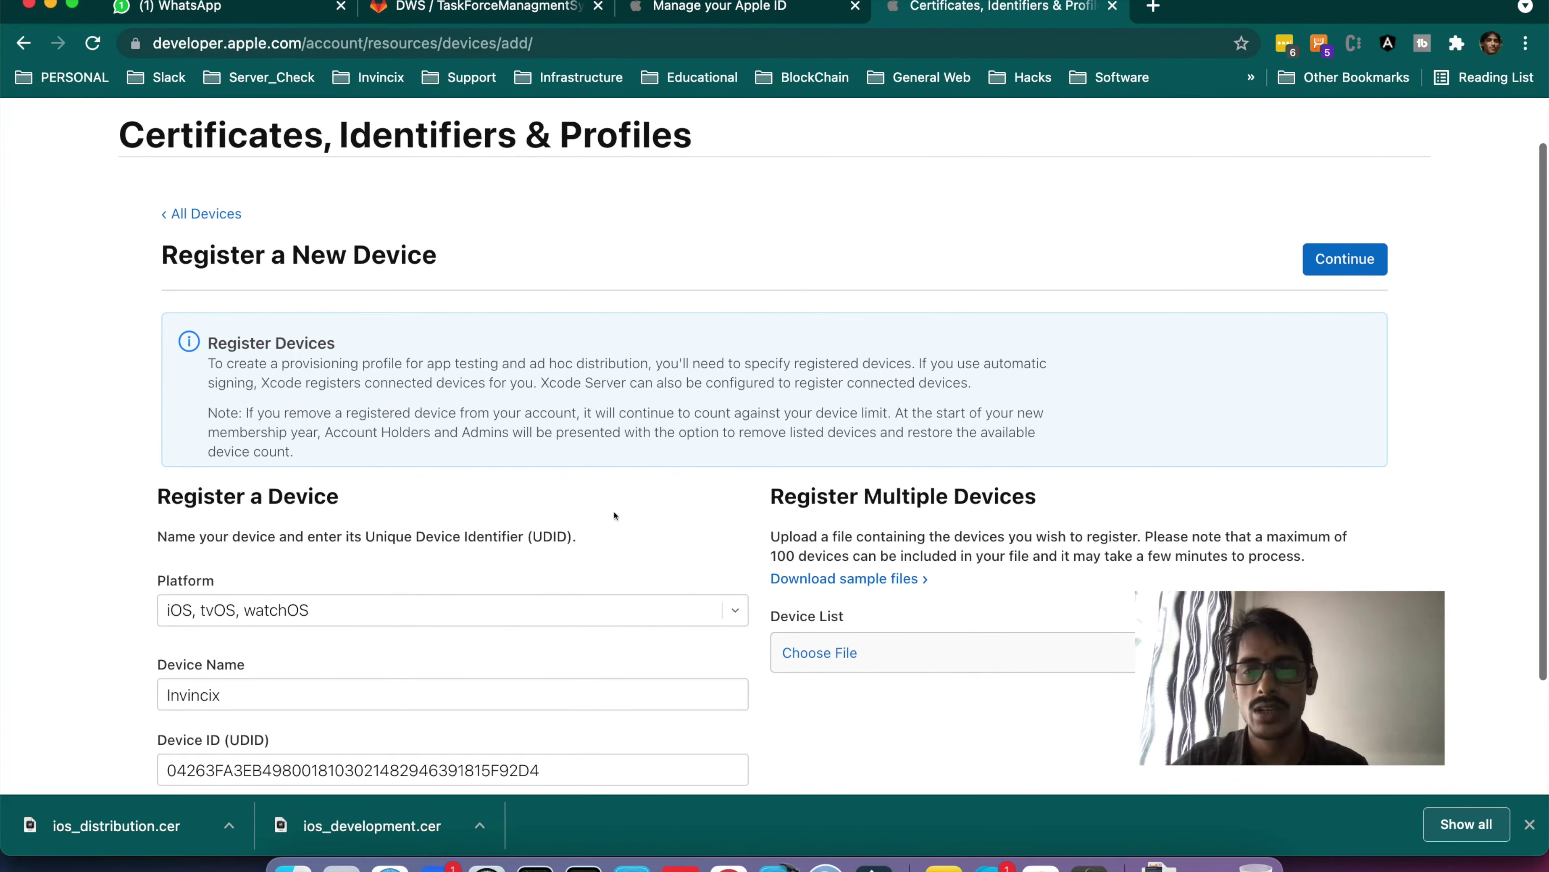
pyautogui.scroll(-4, 449, 618)
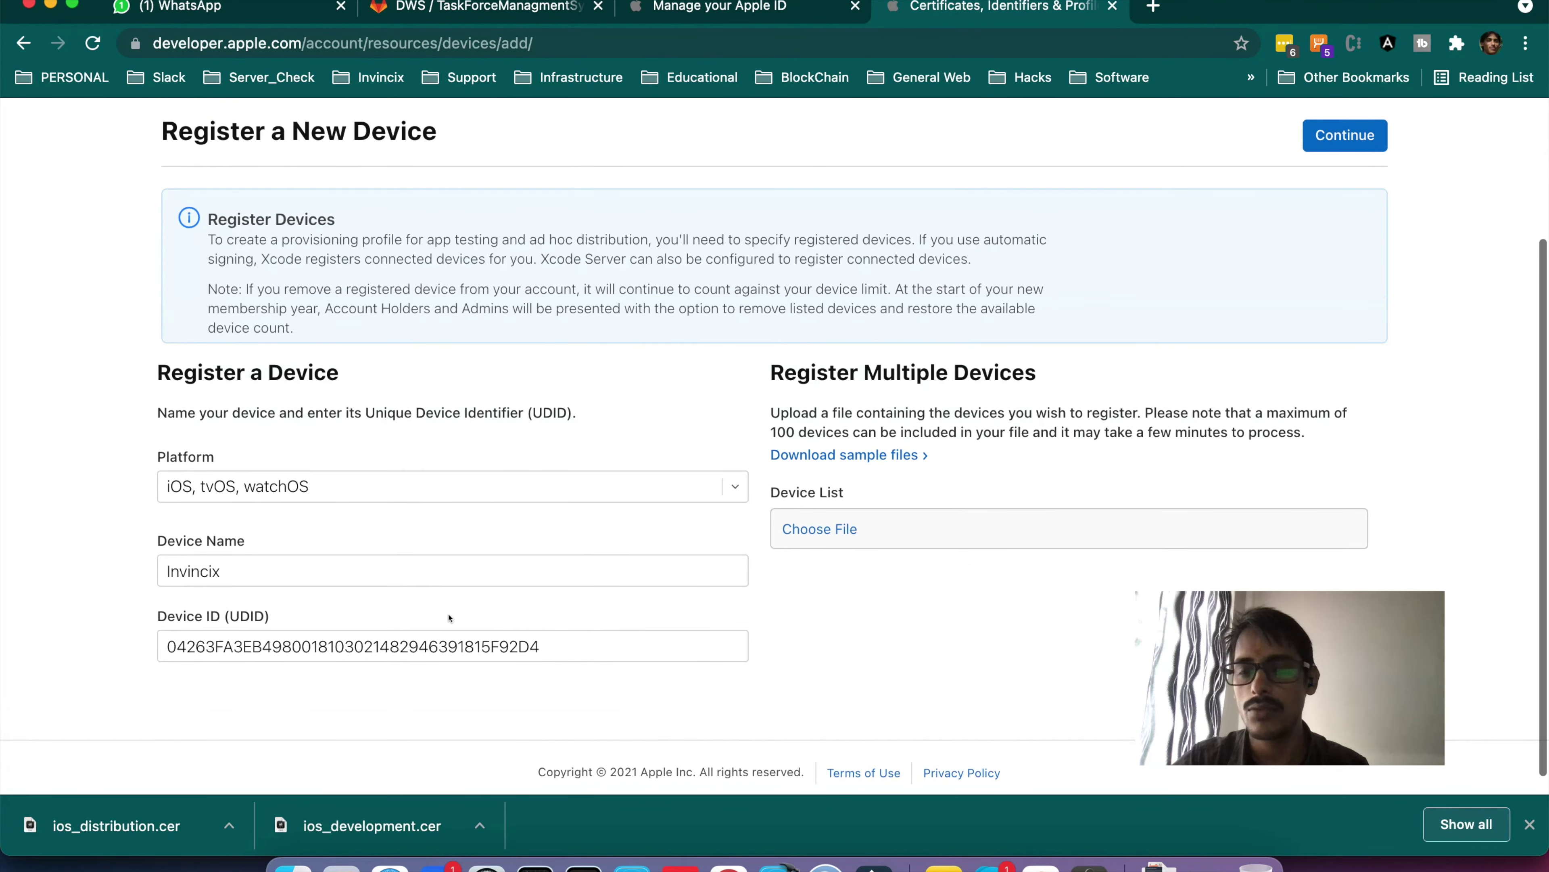
pyautogui.scroll(-1, 448, 617)
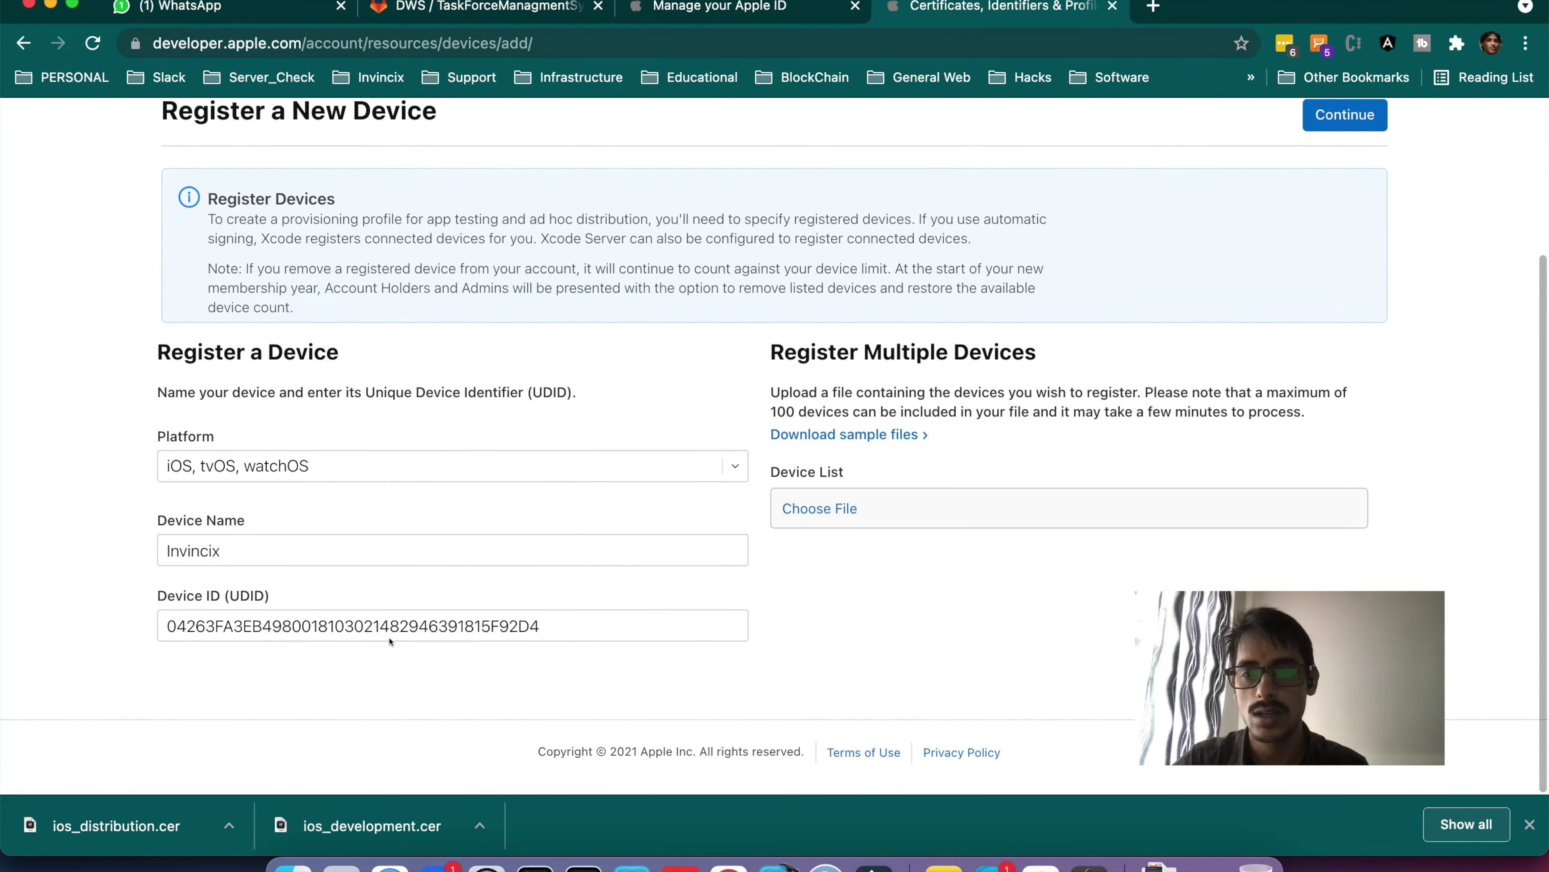
pyautogui.click(1332, 116)
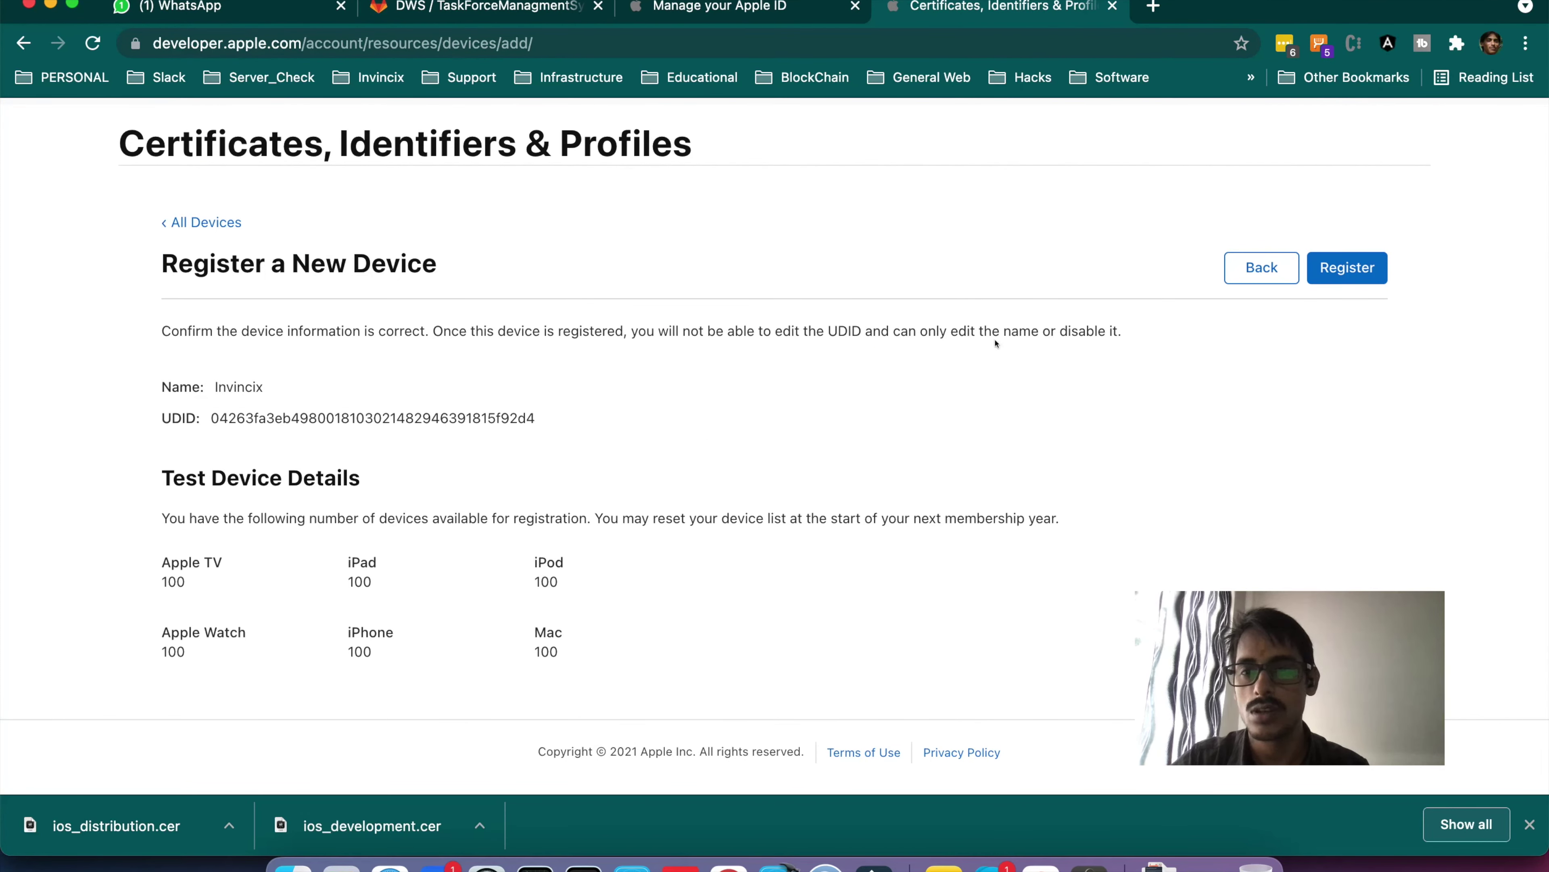
pyautogui.click(1353, 267)
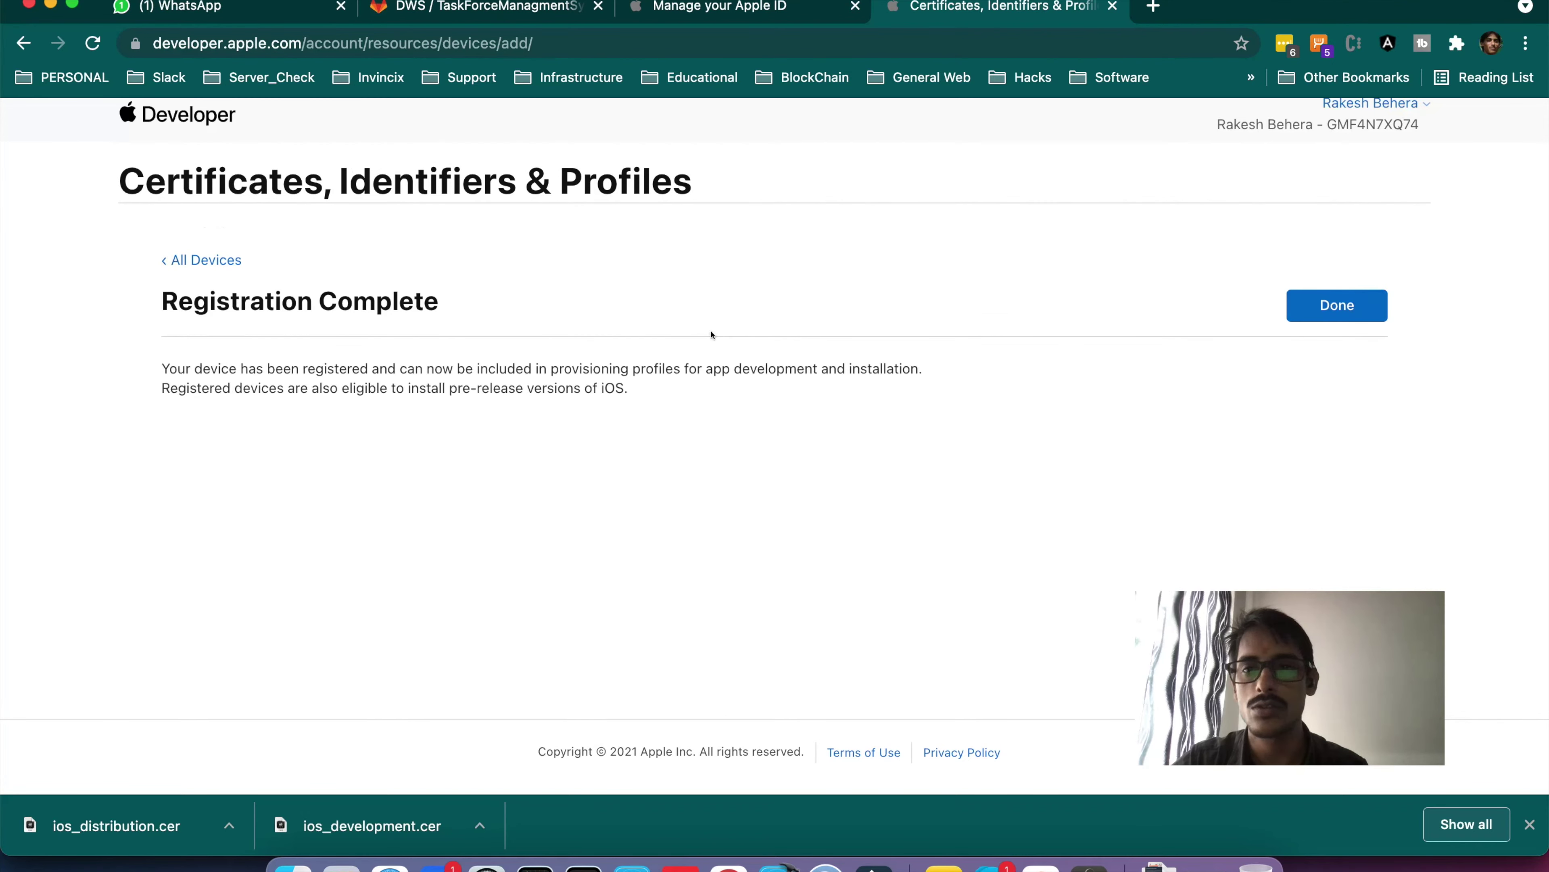
pyautogui.click(1327, 308)
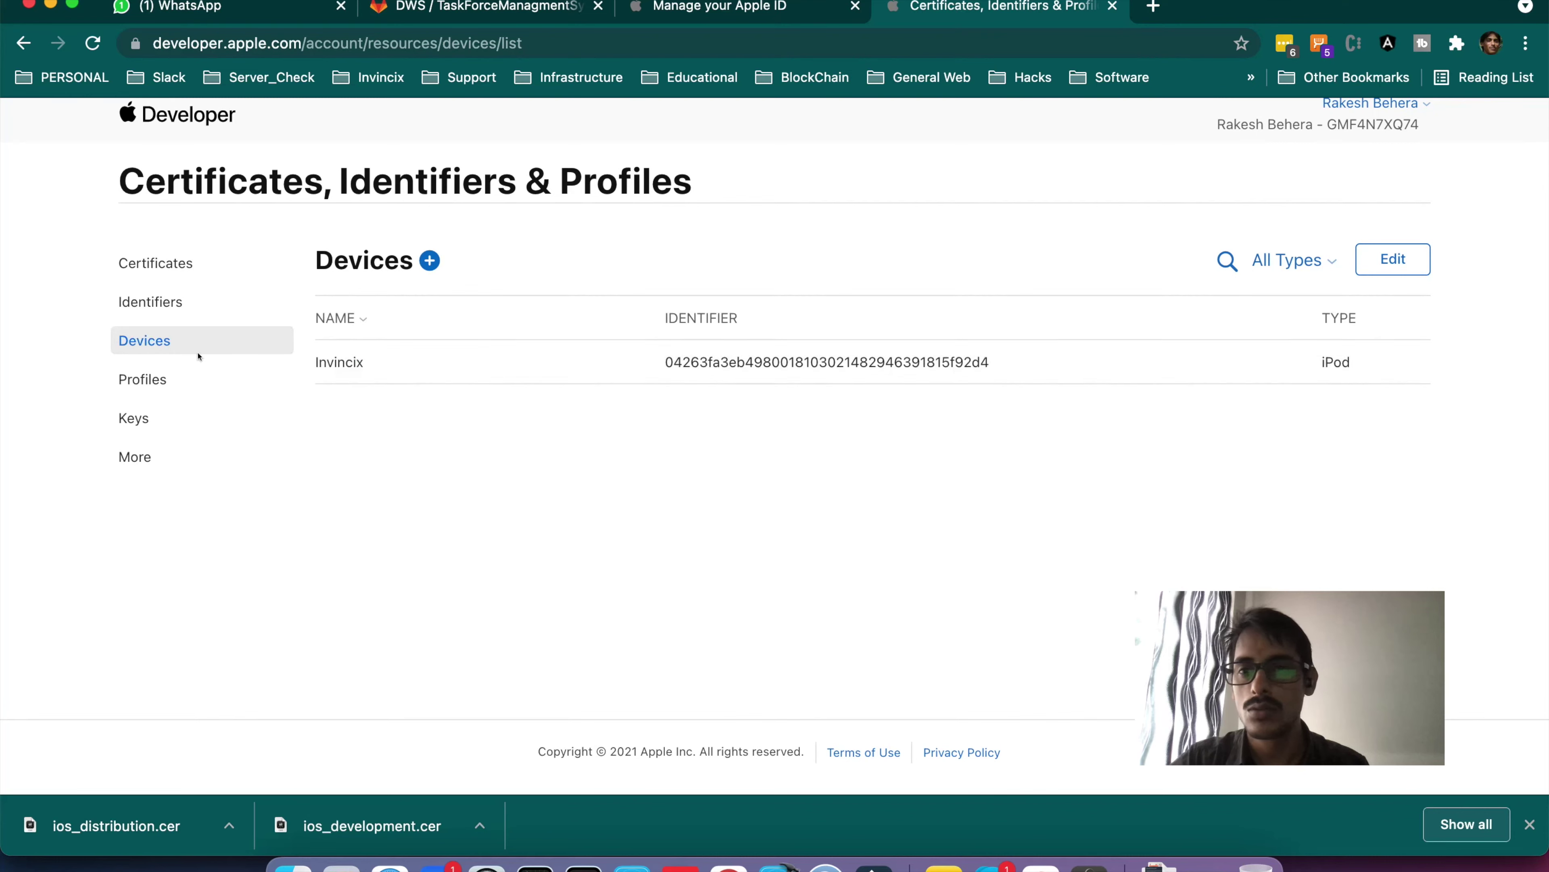
pyautogui.click(141, 302)
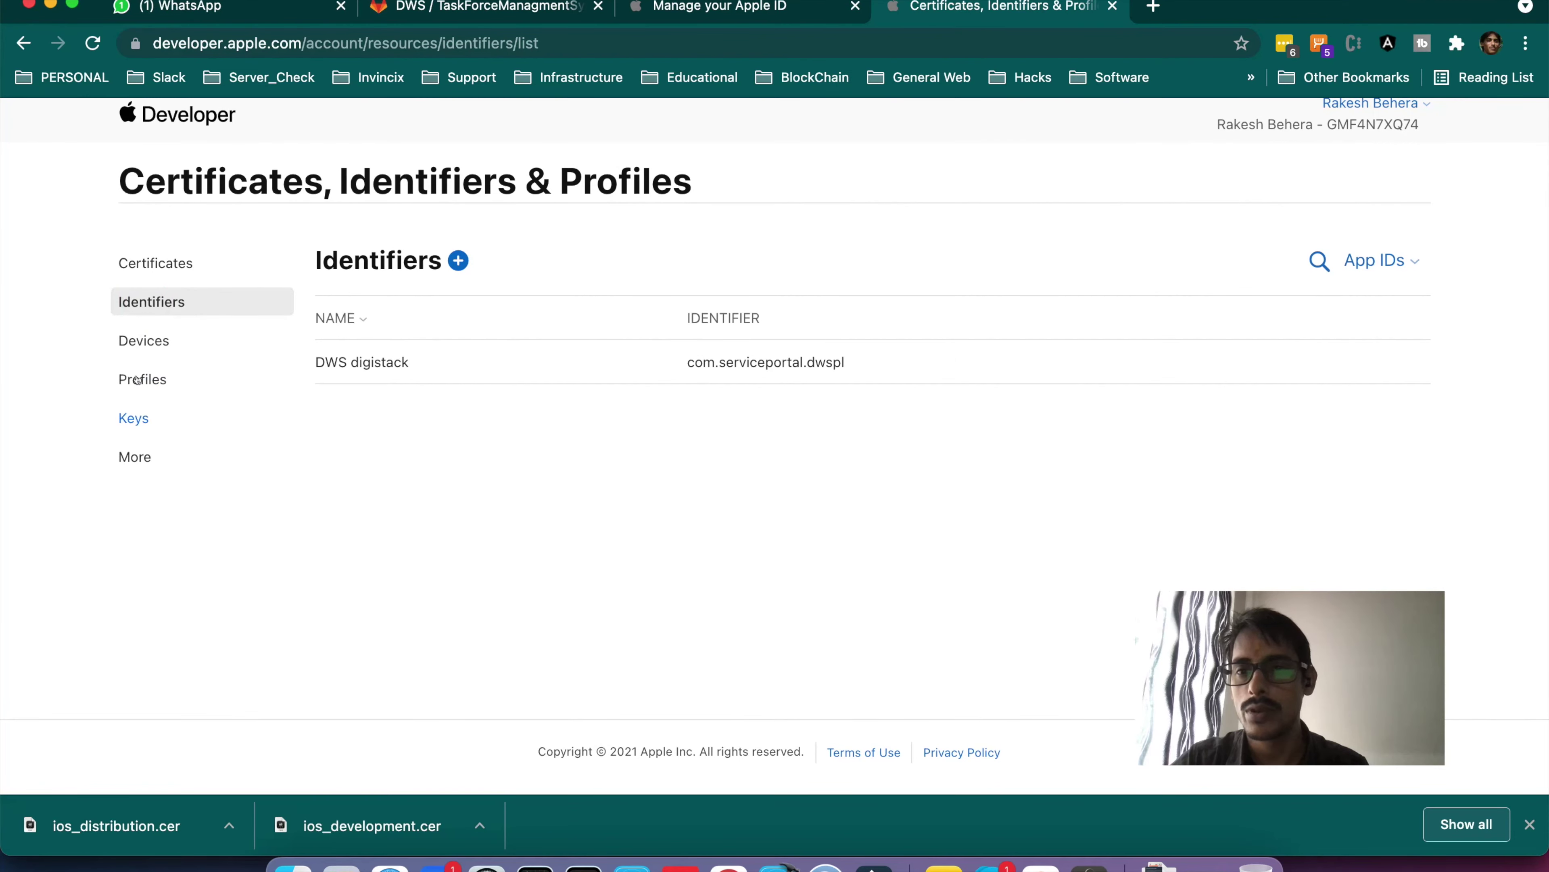
# Start generating a new iOS App Development provisioning profile.
pyautogui.click(142, 378)
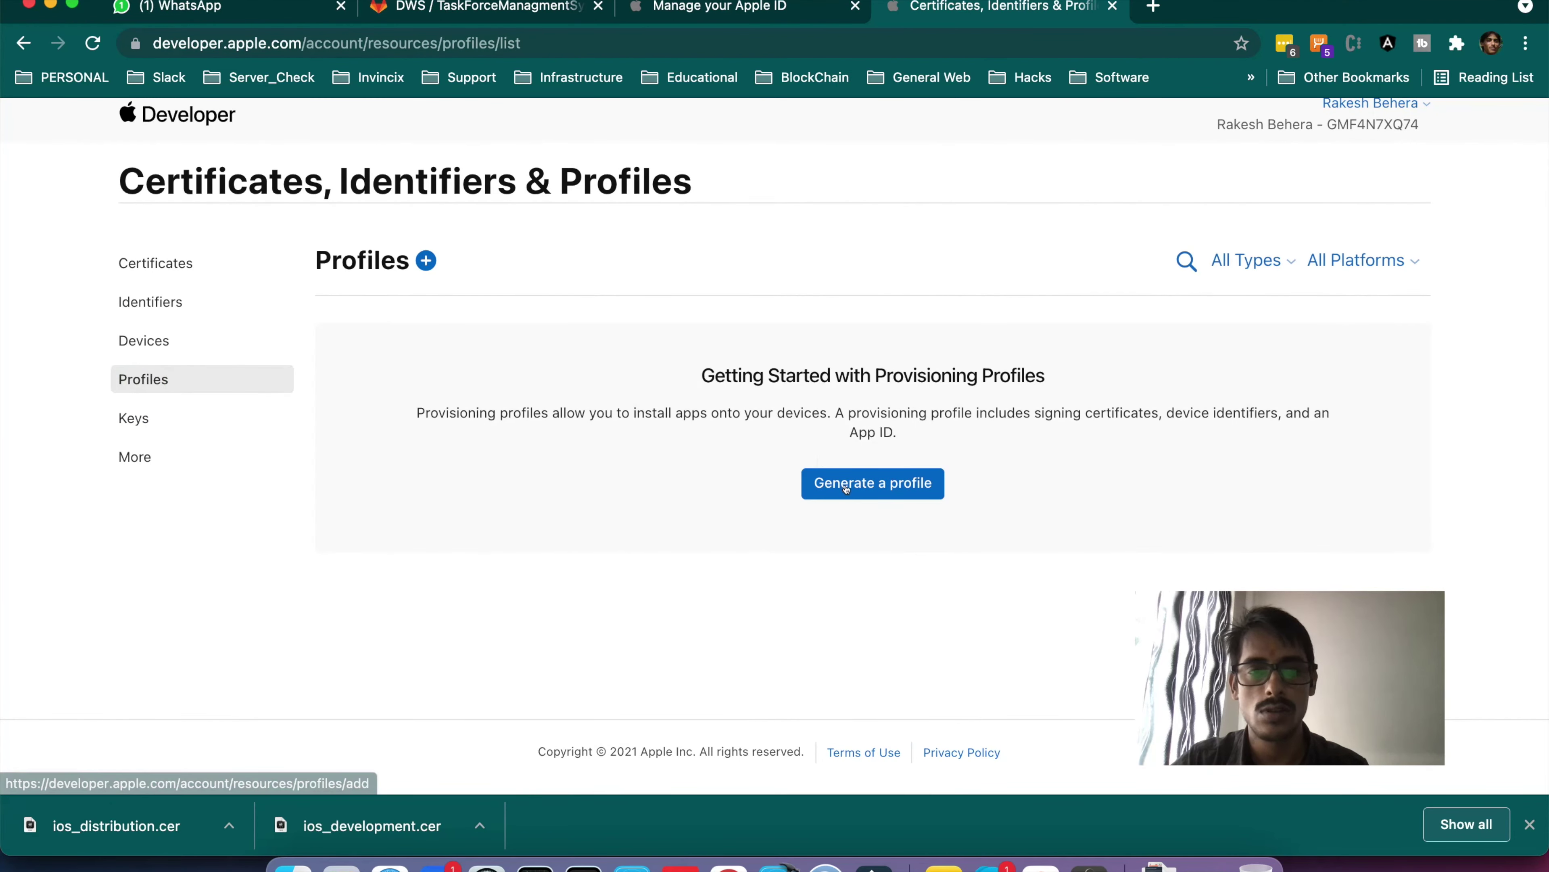
pyautogui.click(846, 485)
pyautogui.click(168, 419)
pyautogui.click(1324, 310)
# Select the DWS digistack App ID, the iOS Development certificate and the Invincix device.
pyautogui.click(630, 550)
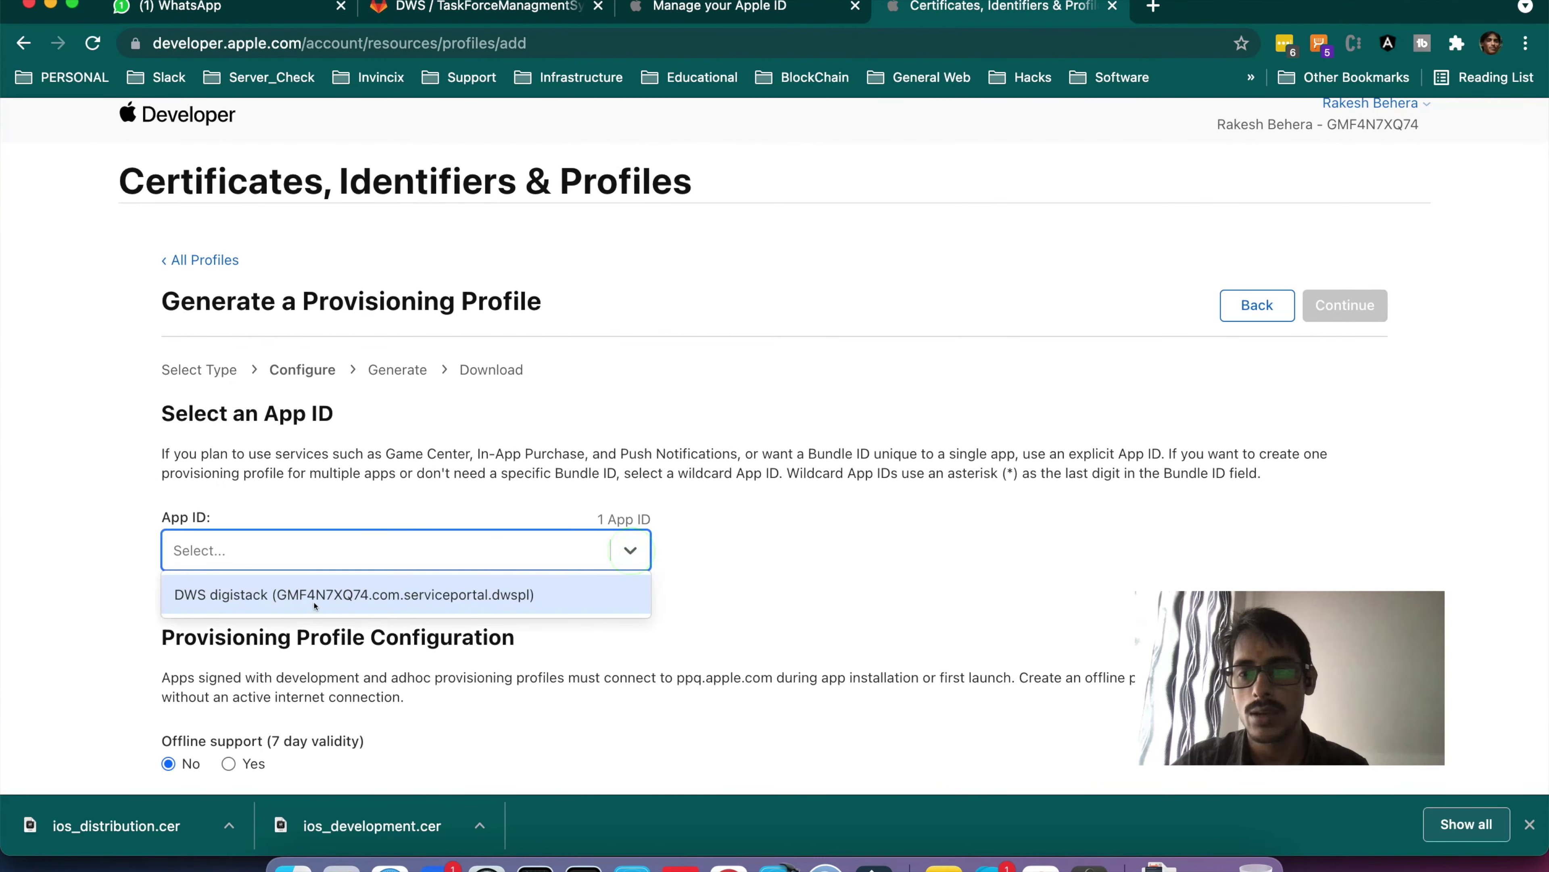
pyautogui.click(342, 592)
pyautogui.click(1345, 305)
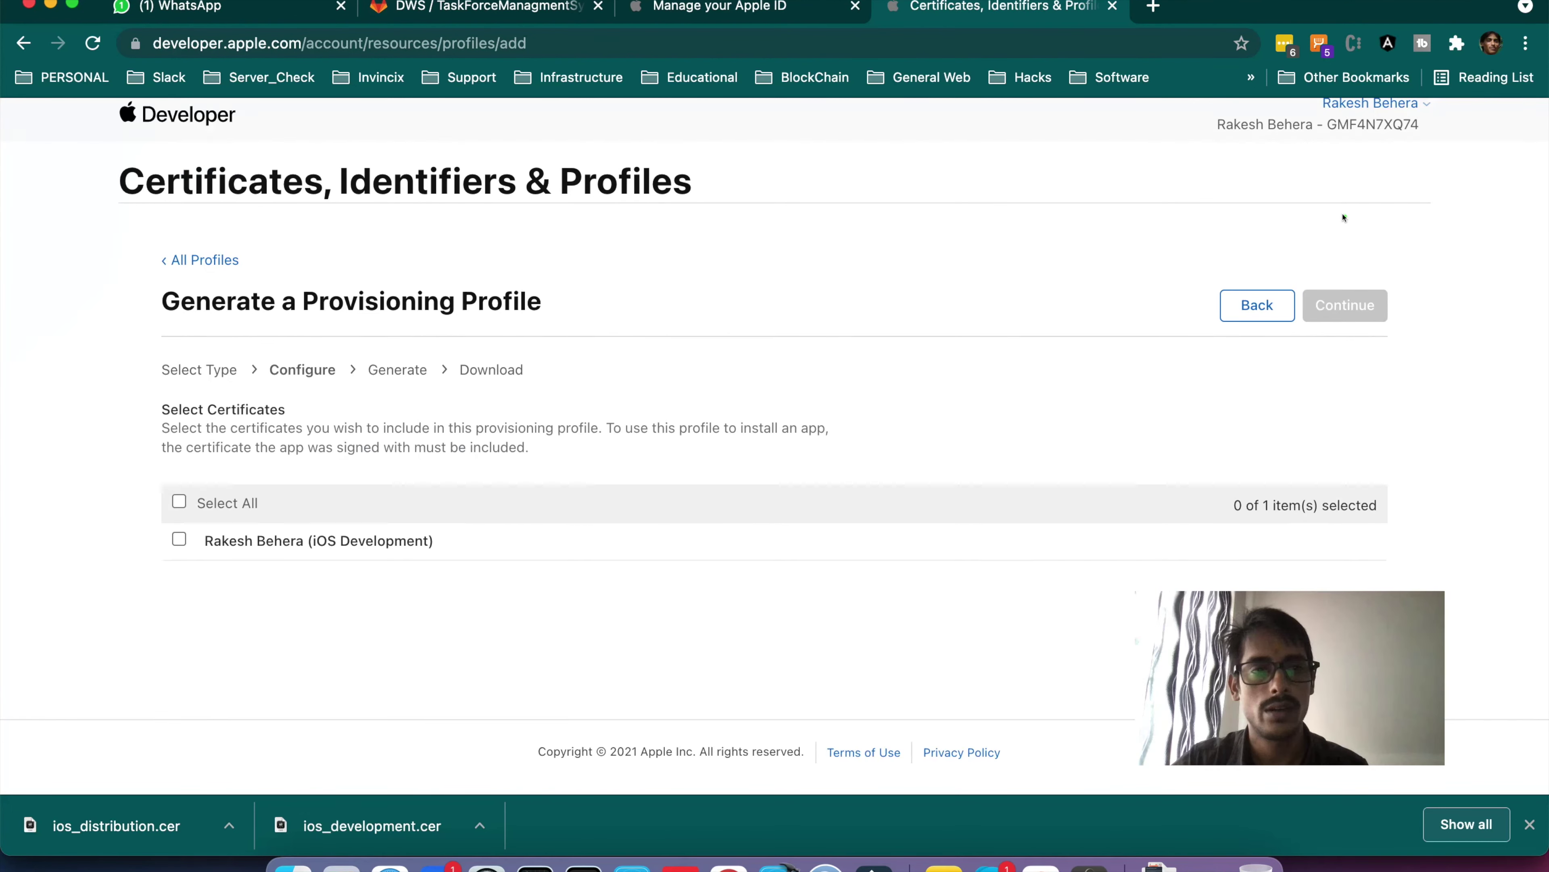
pyautogui.click(180, 538)
pyautogui.click(1345, 308)
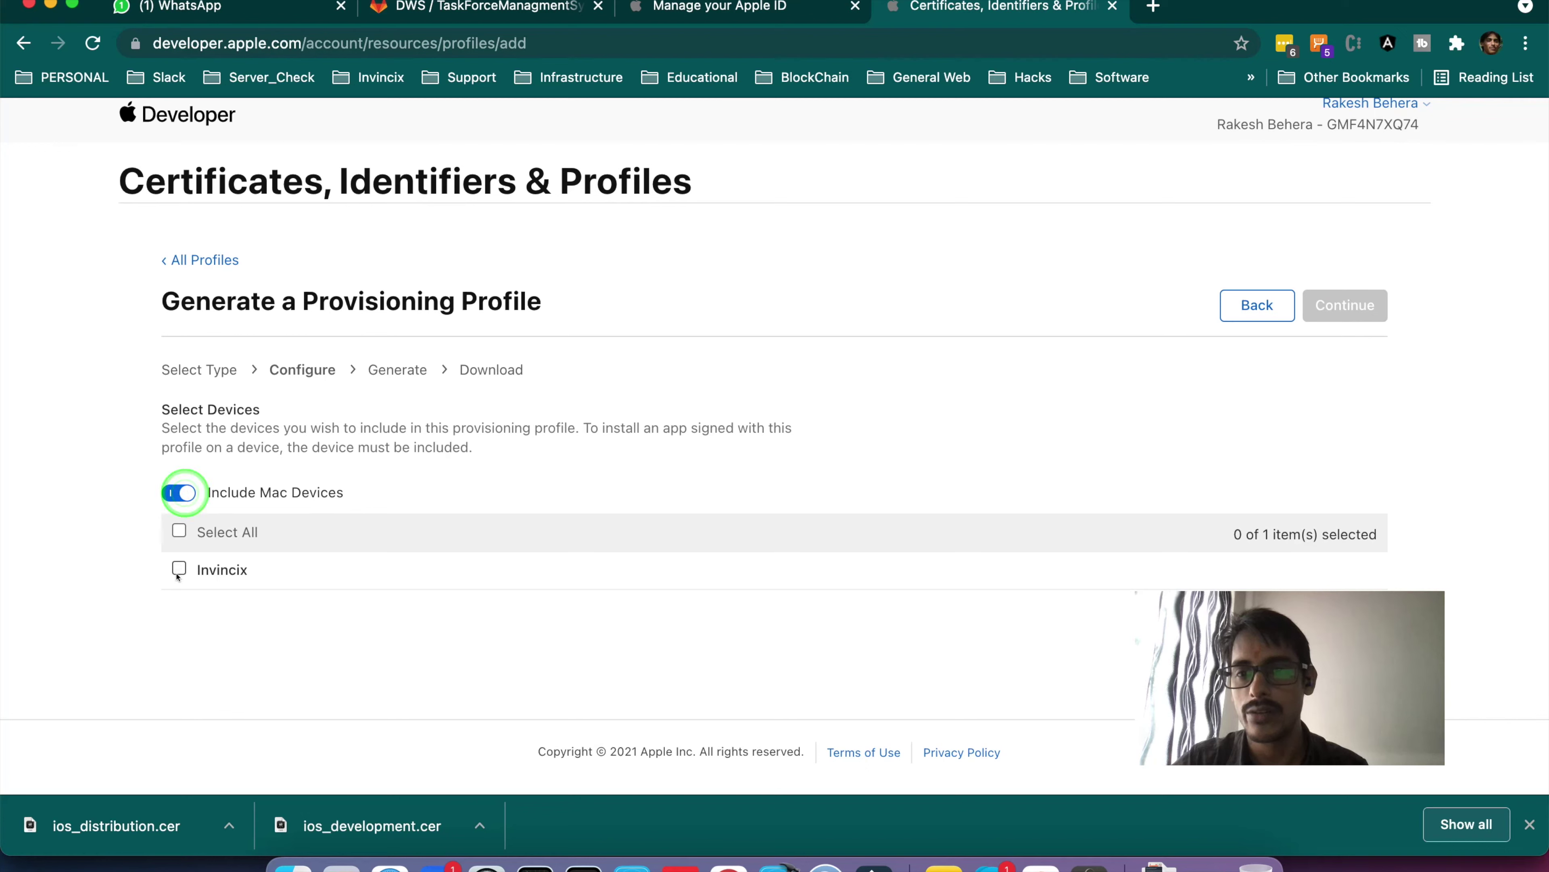
pyautogui.click(179, 568)
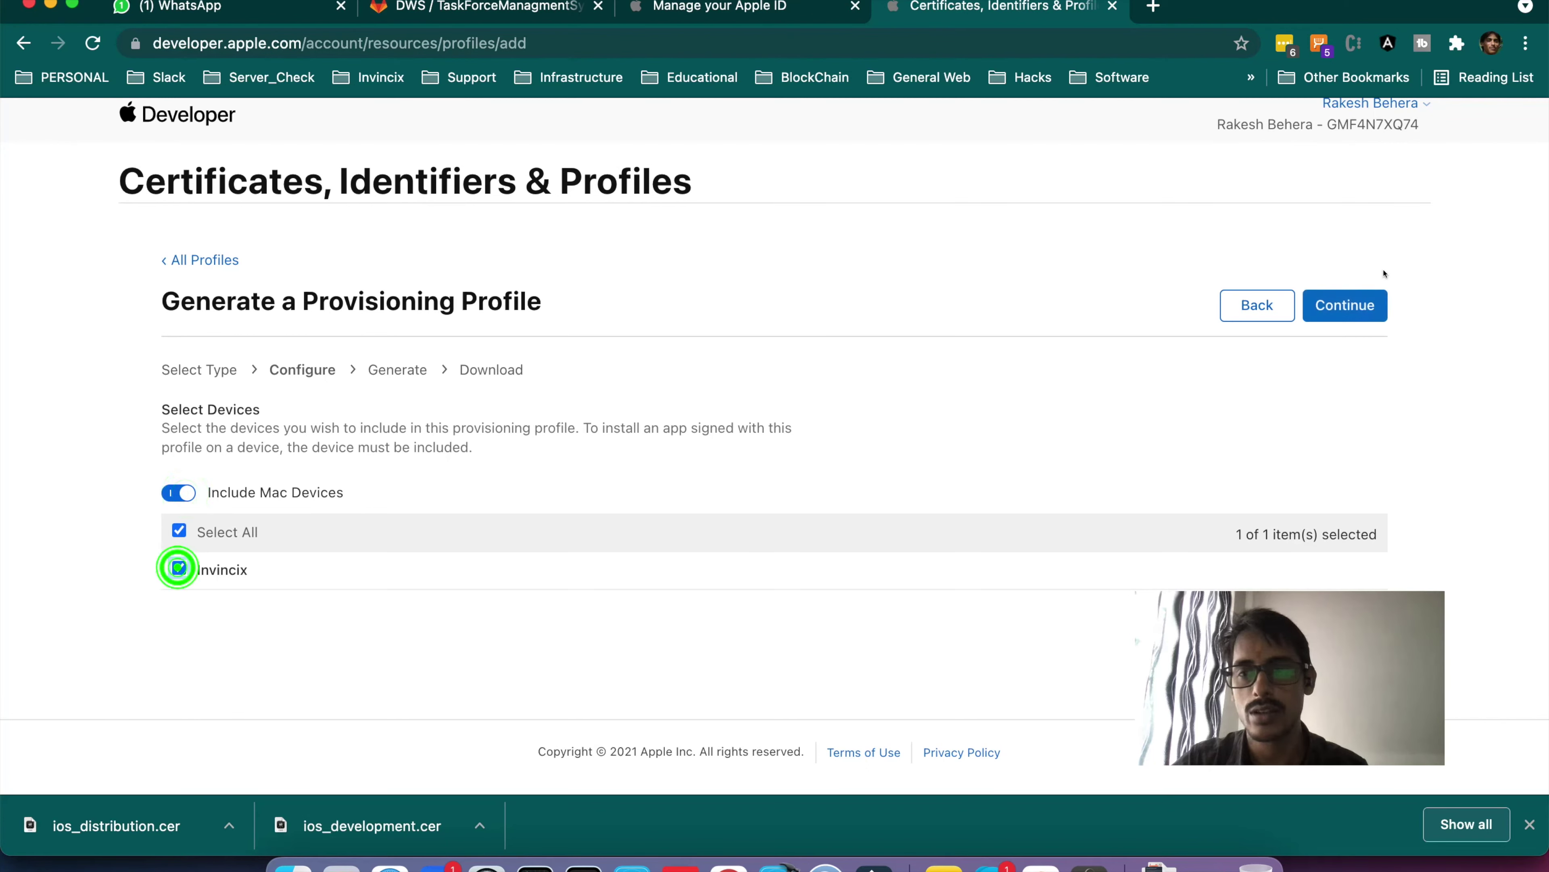
pyautogui.click(1347, 304)
pyautogui.click(347, 529)
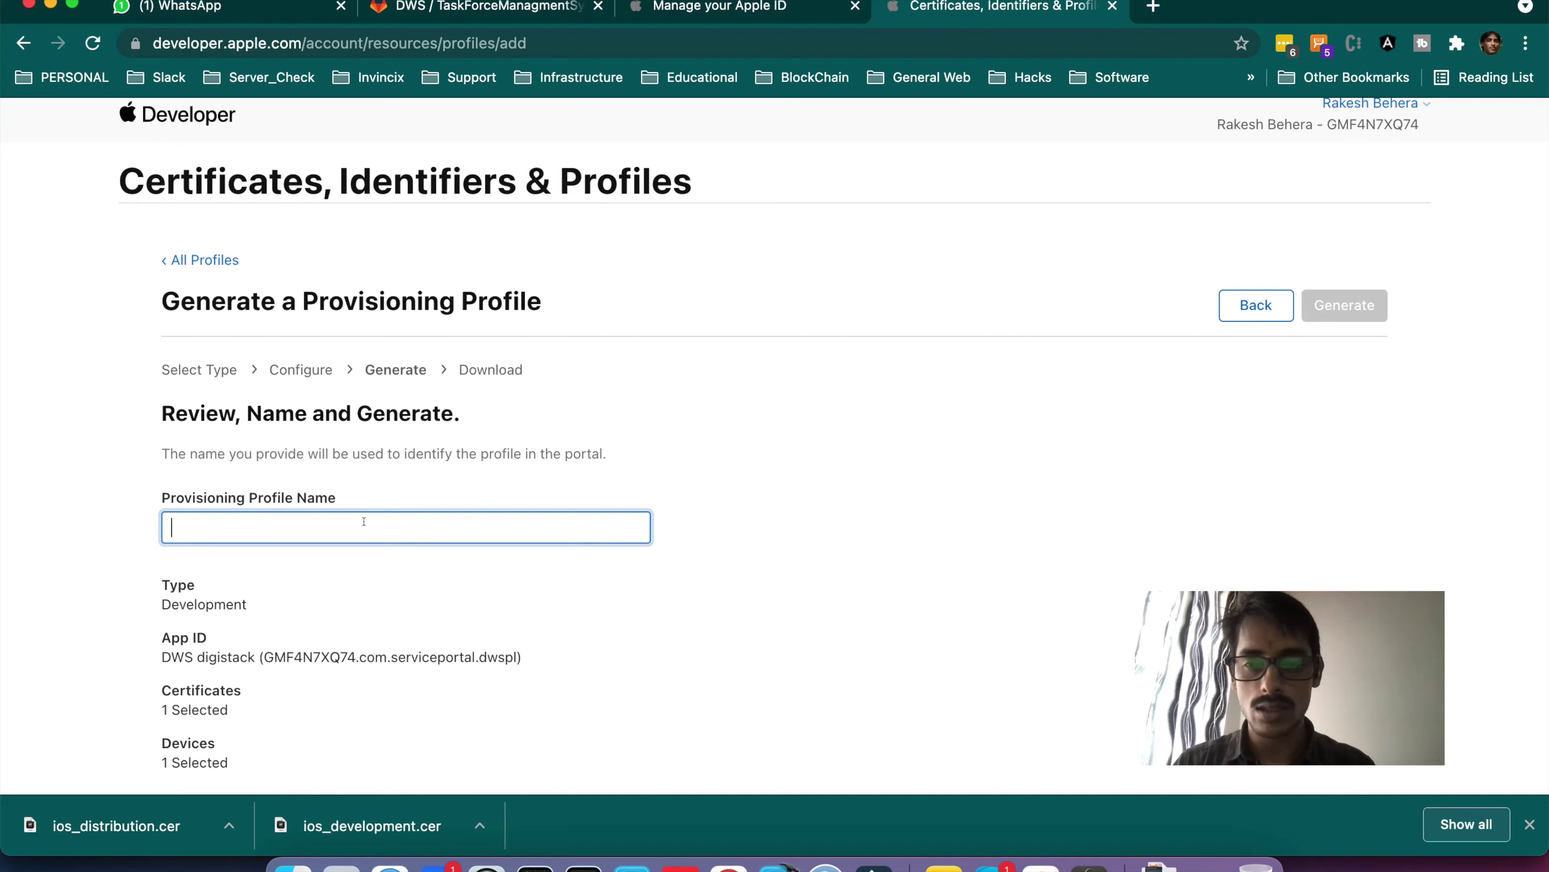
# Name the profile 'Digistack Dev' and generate it.
pyautogui.write('Digistanck')
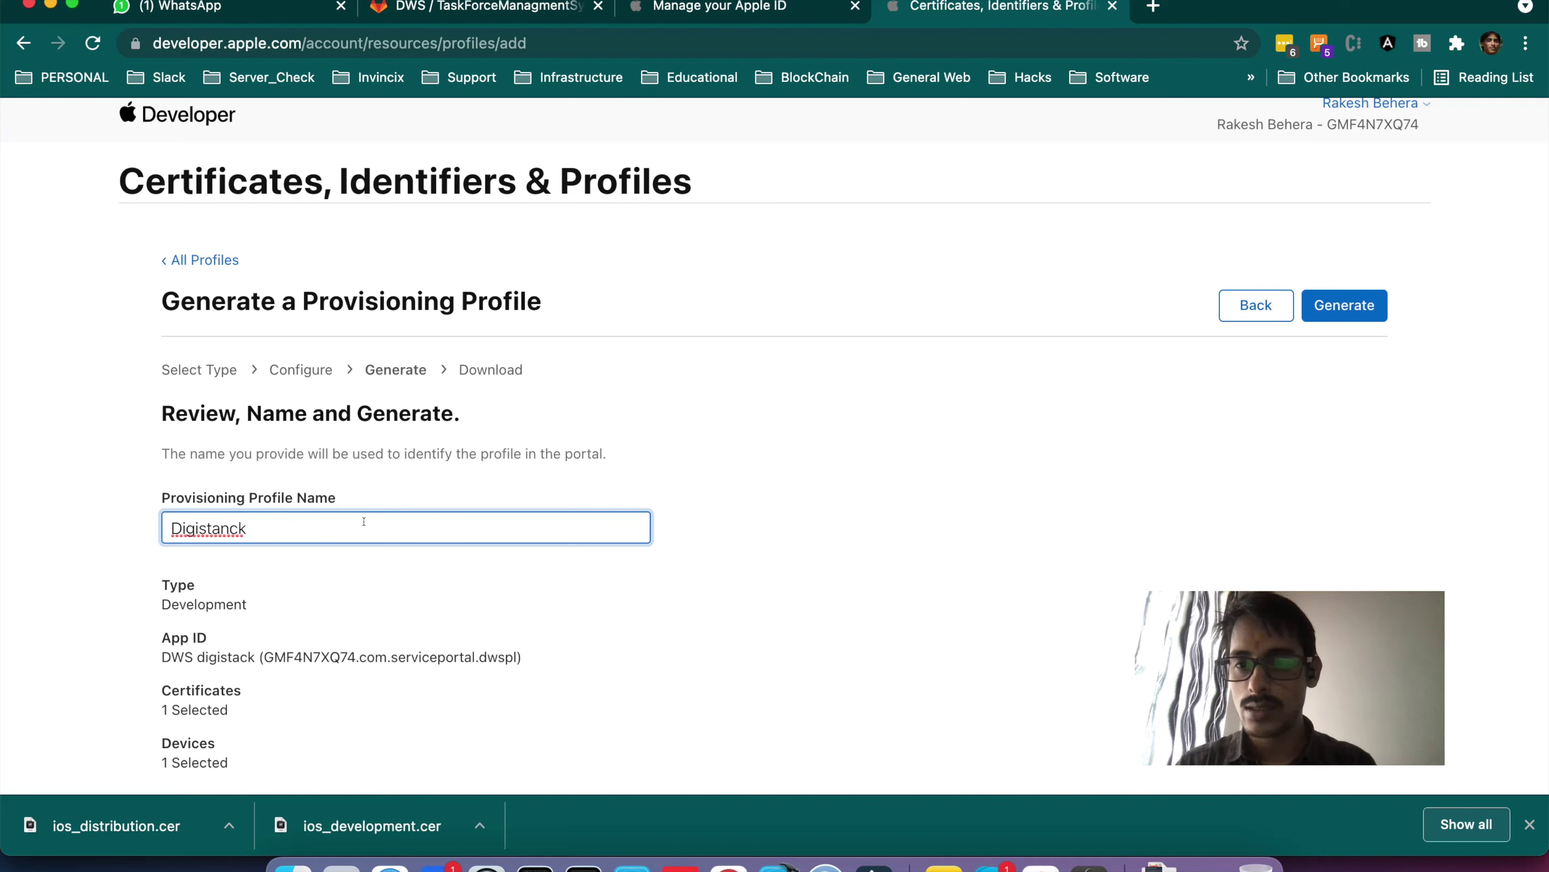
pyautogui.press('BackSpace')
pyautogui.press('BackSpace')
pyautogui.write('ck Dev')
pyautogui.click(814, 609)
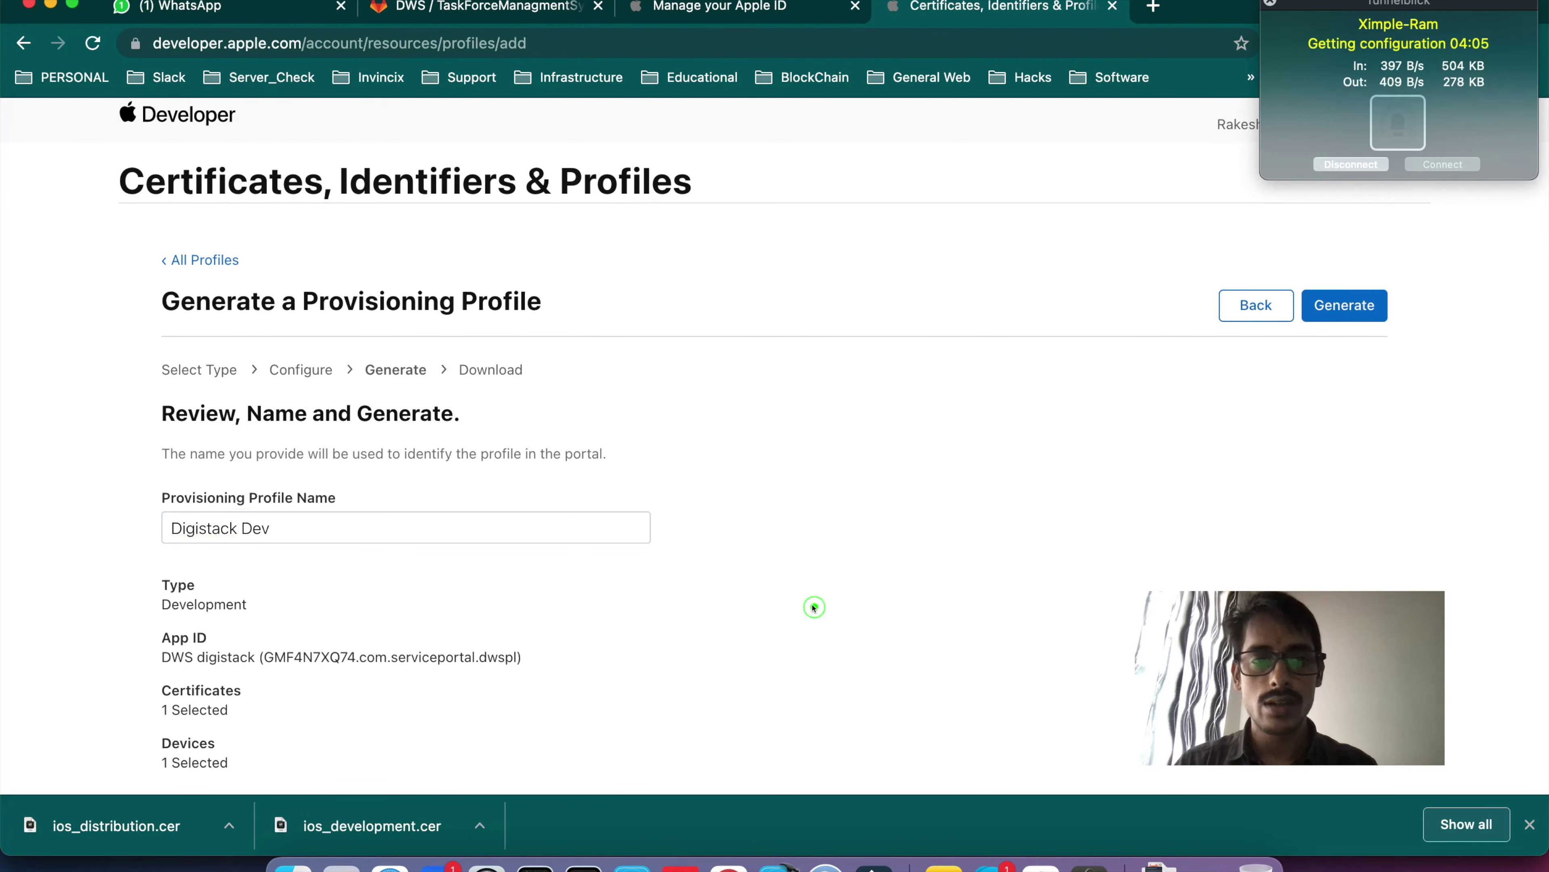
pyautogui.scroll(-2, 798, 622)
pyautogui.scroll(2, 798, 622)
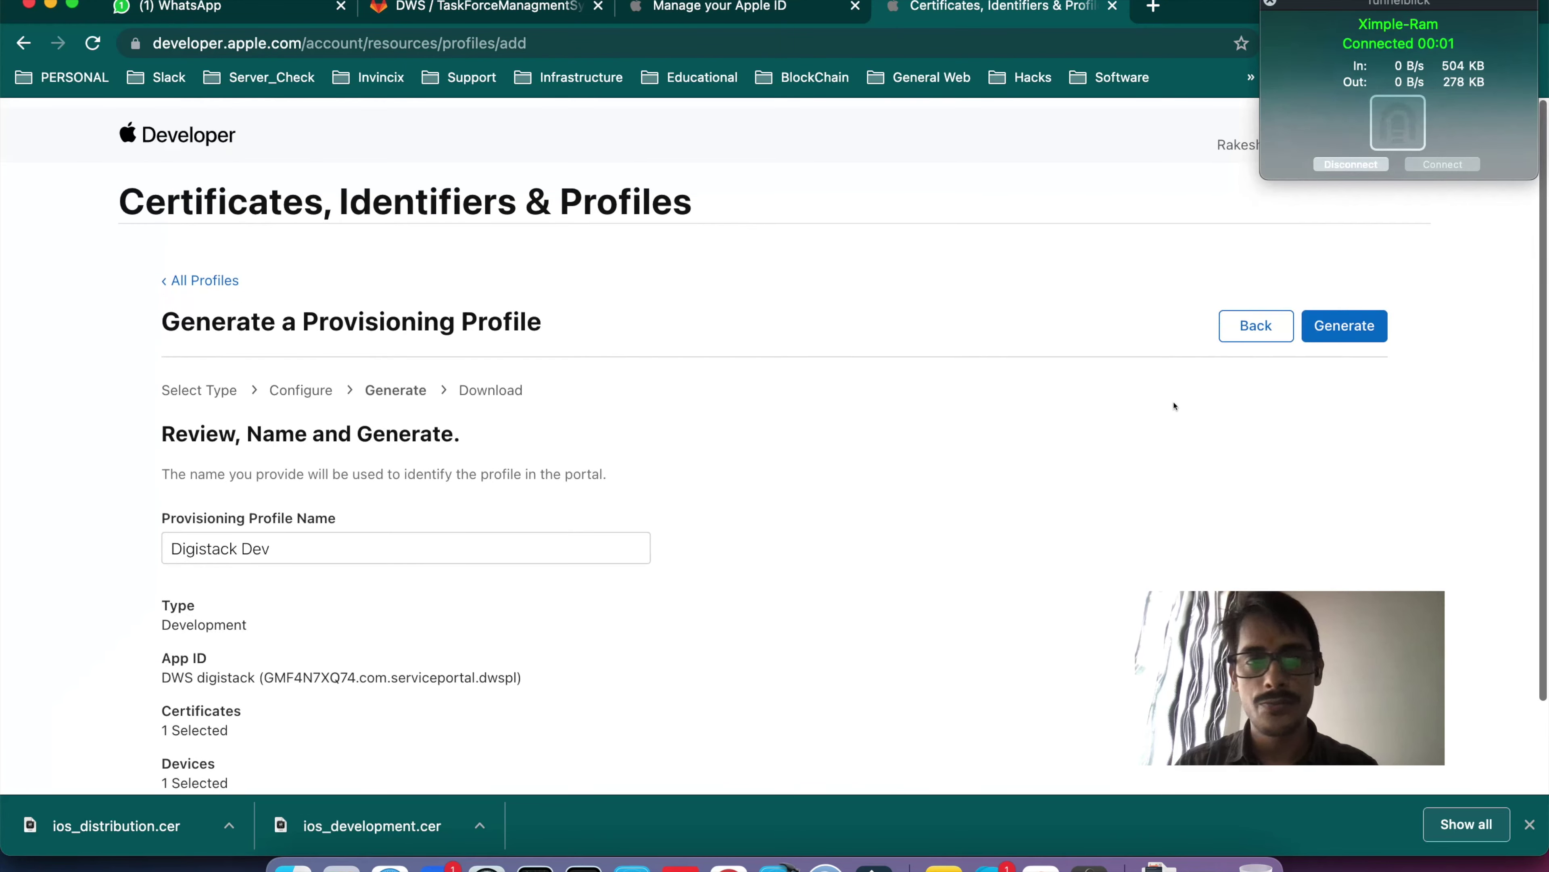
pyautogui.press('Return')
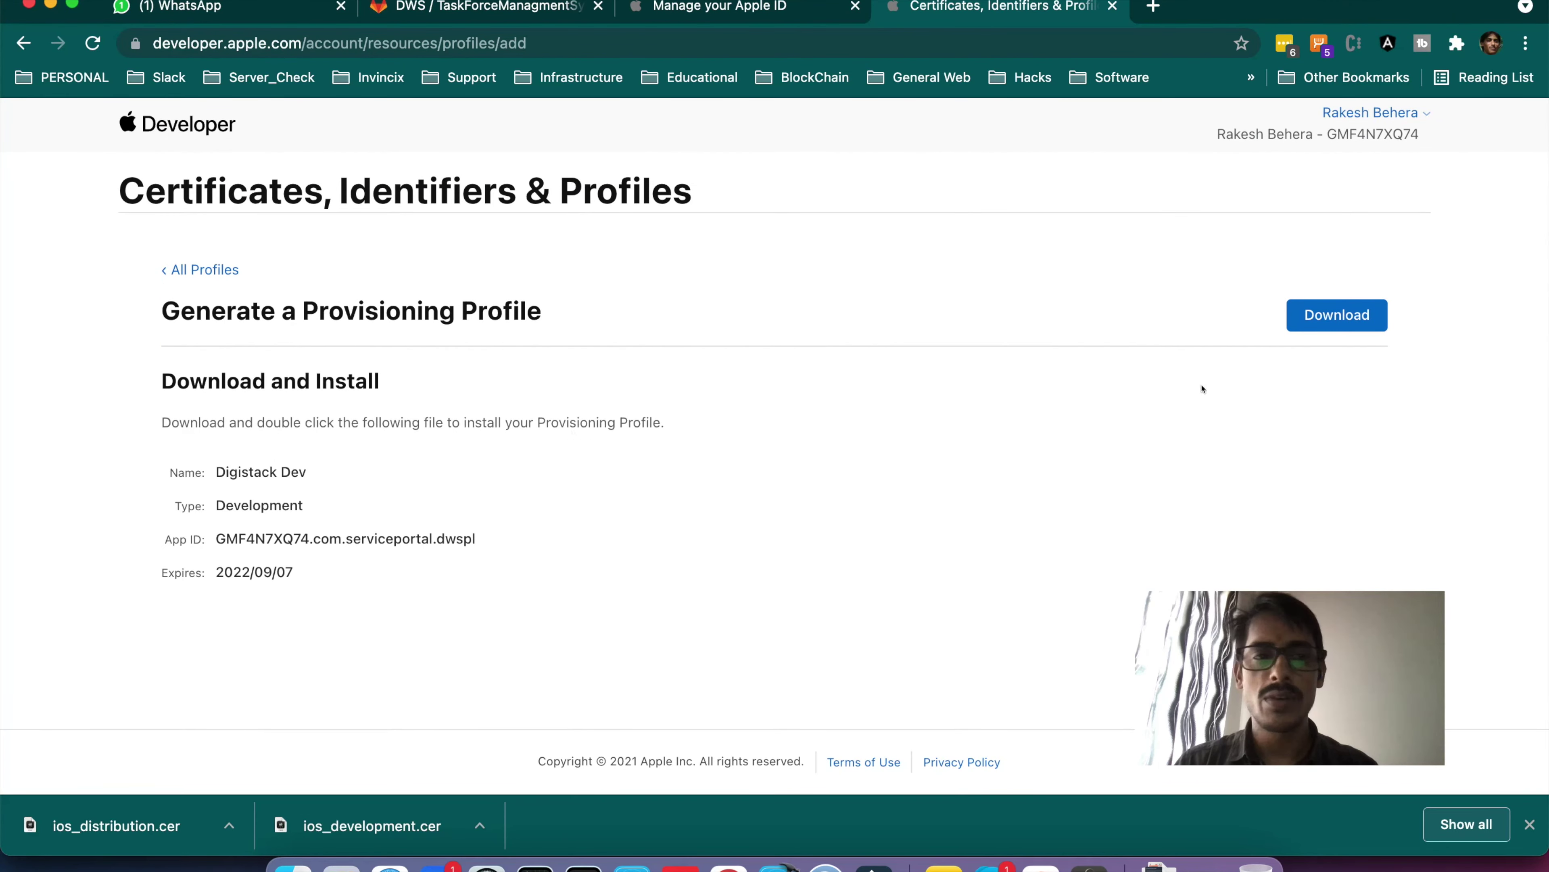
# Download Digistack_Dev.mobileprovision to the Desktop and return to All Profiles.
pyautogui.click(1352, 309)
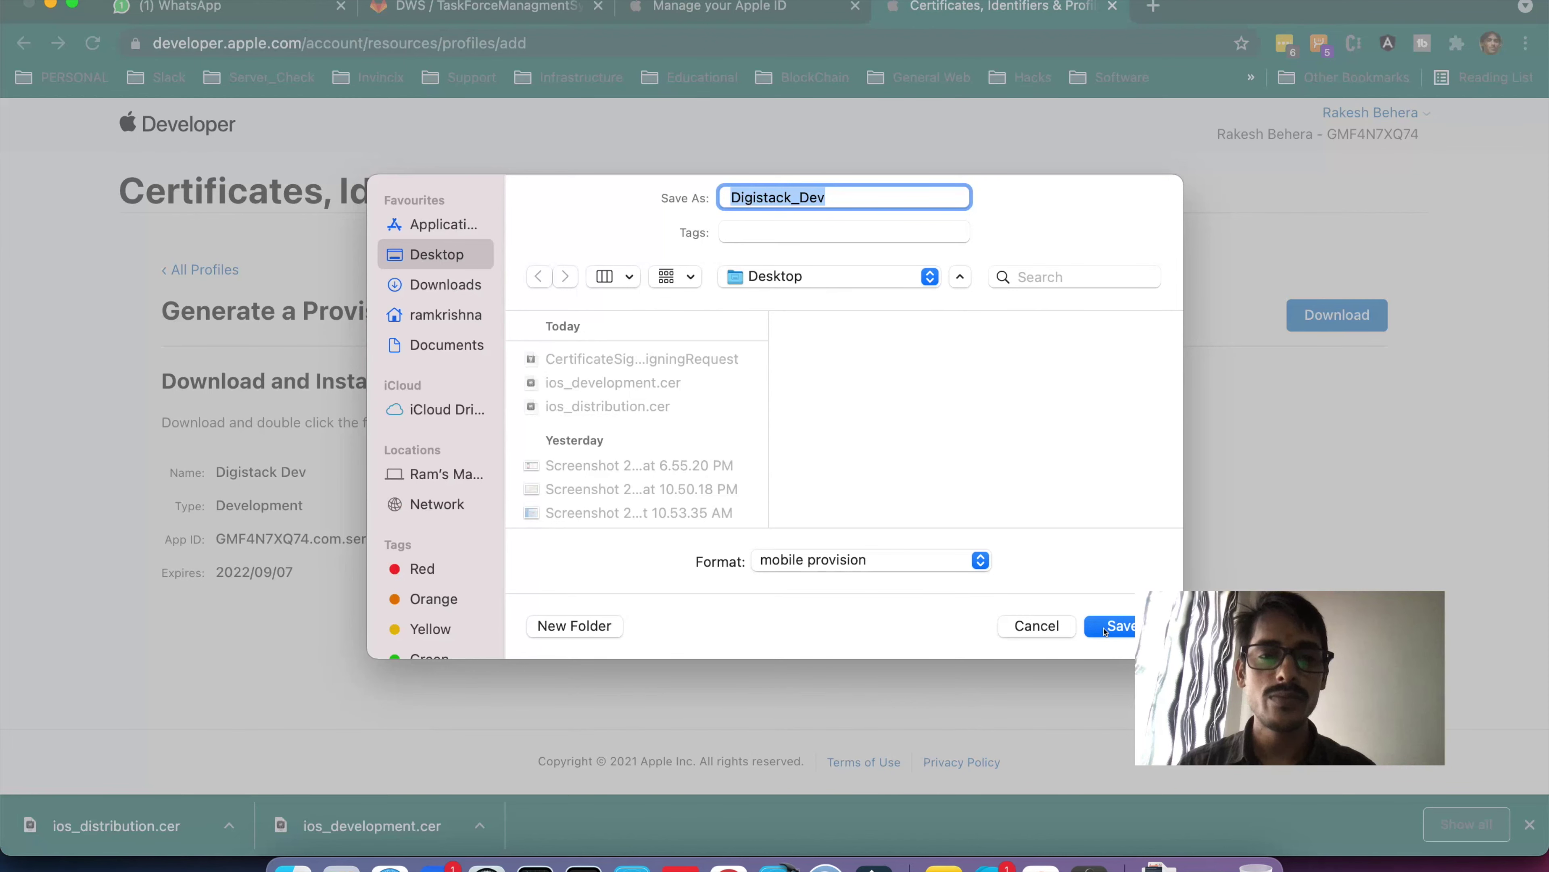
pyautogui.click(1107, 625)
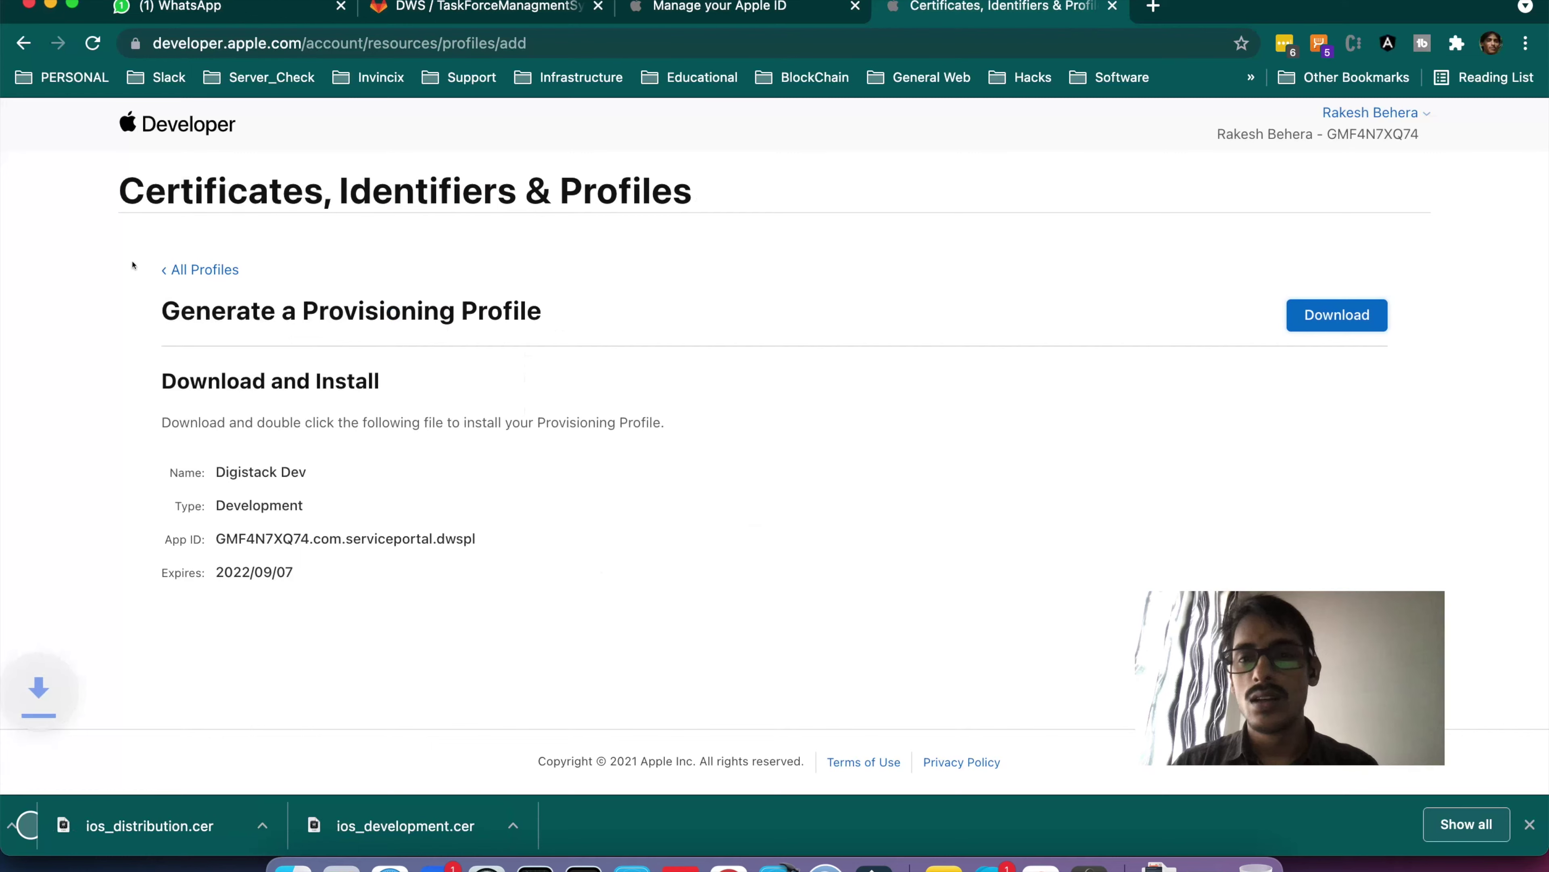
pyautogui.click(188, 270)
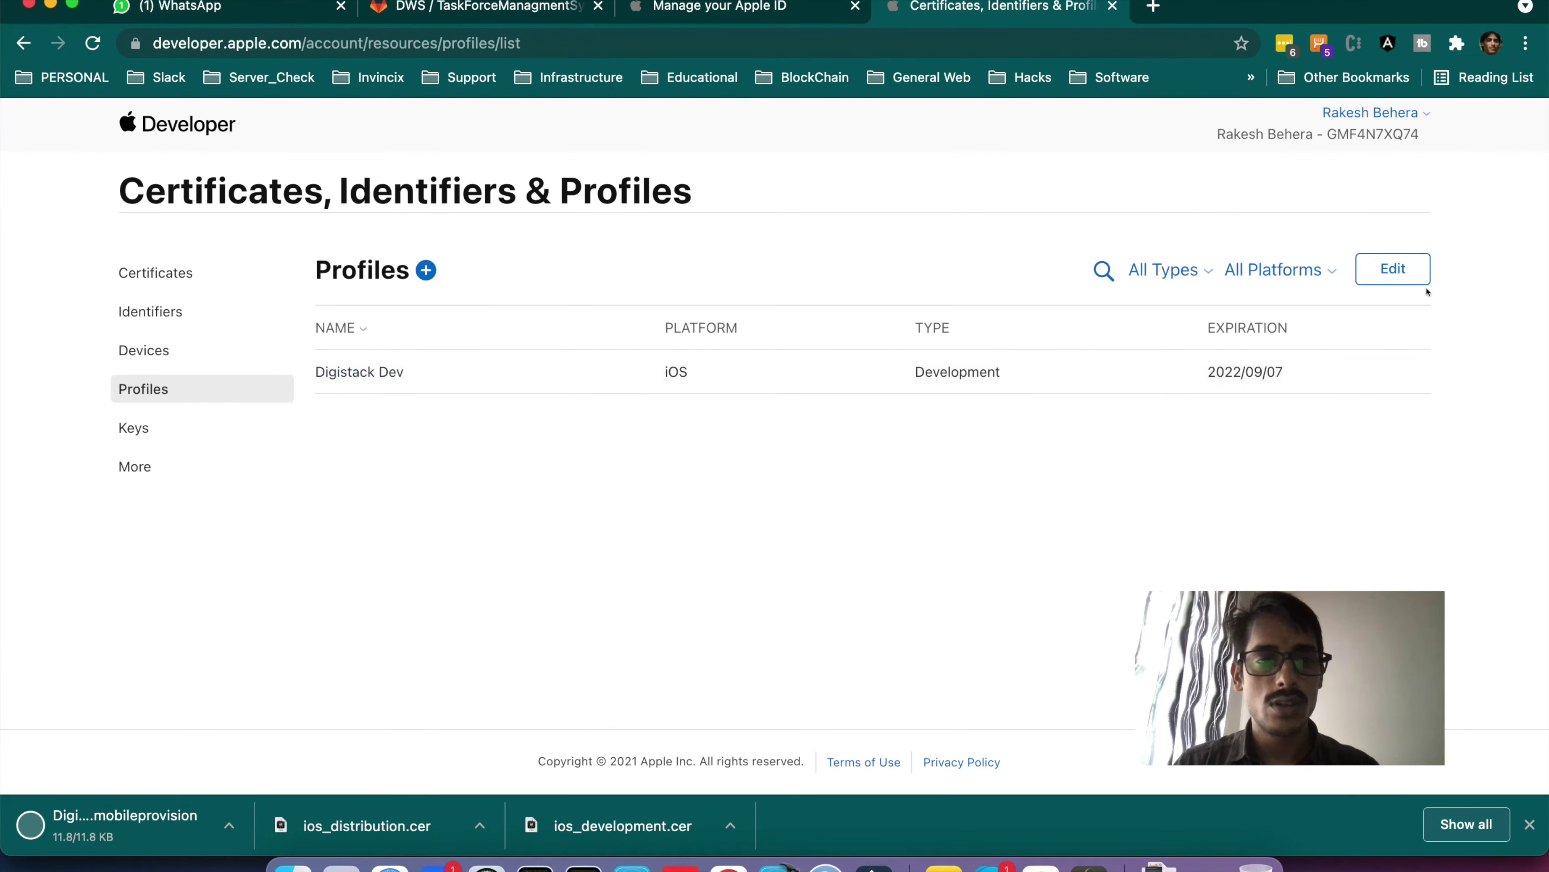
# Start another provisioning profile with App Store as the distribution type.
pyautogui.click(425, 271)
pyautogui.scroll(-4, 292, 625)
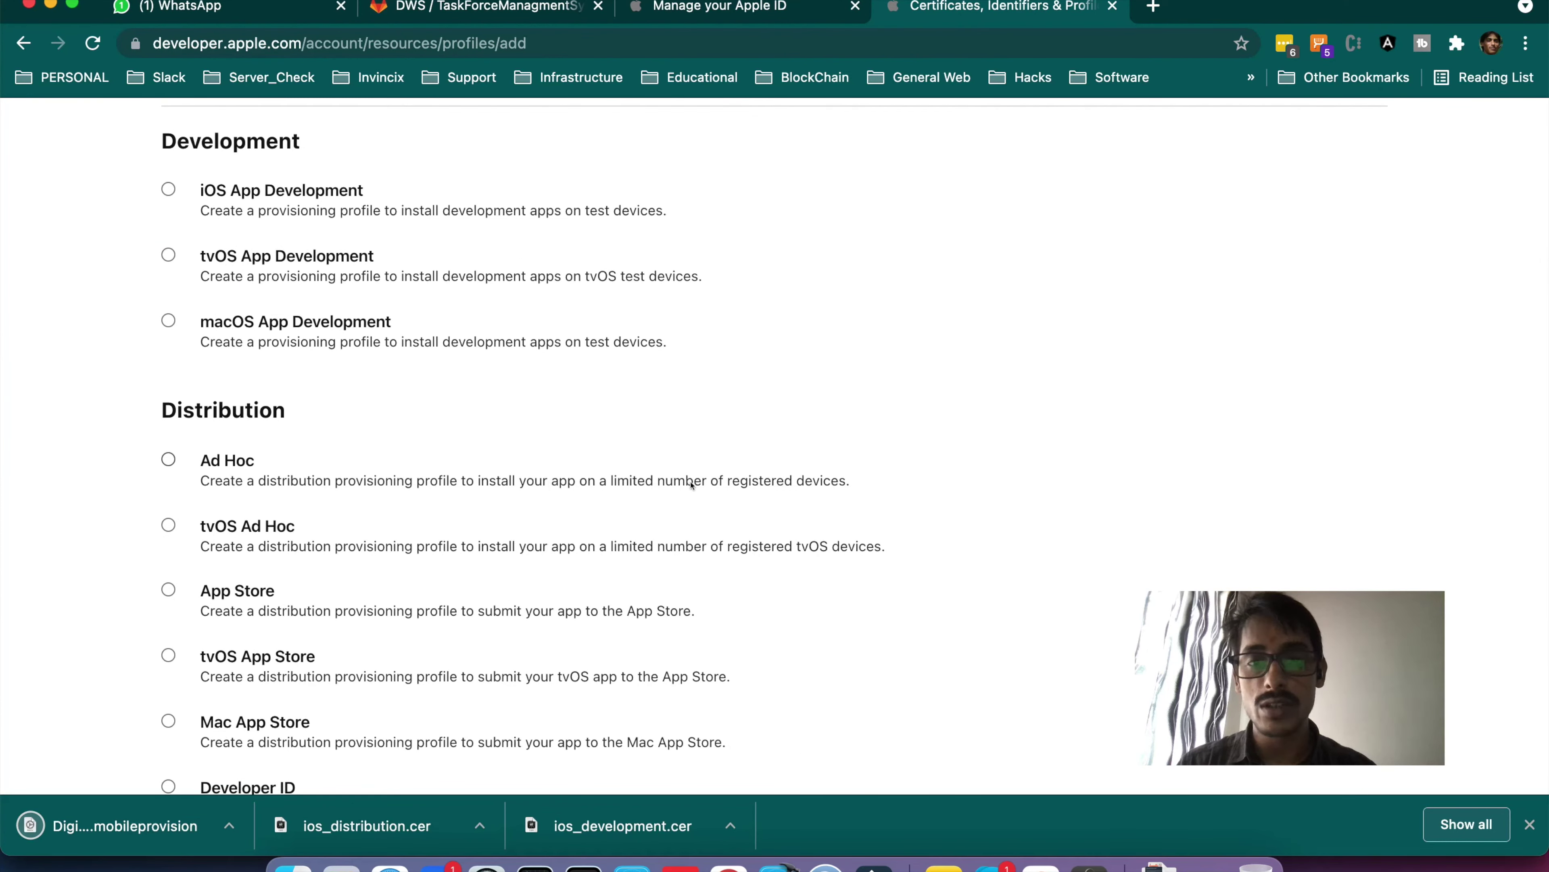
pyautogui.scroll(-3, 360, 598)
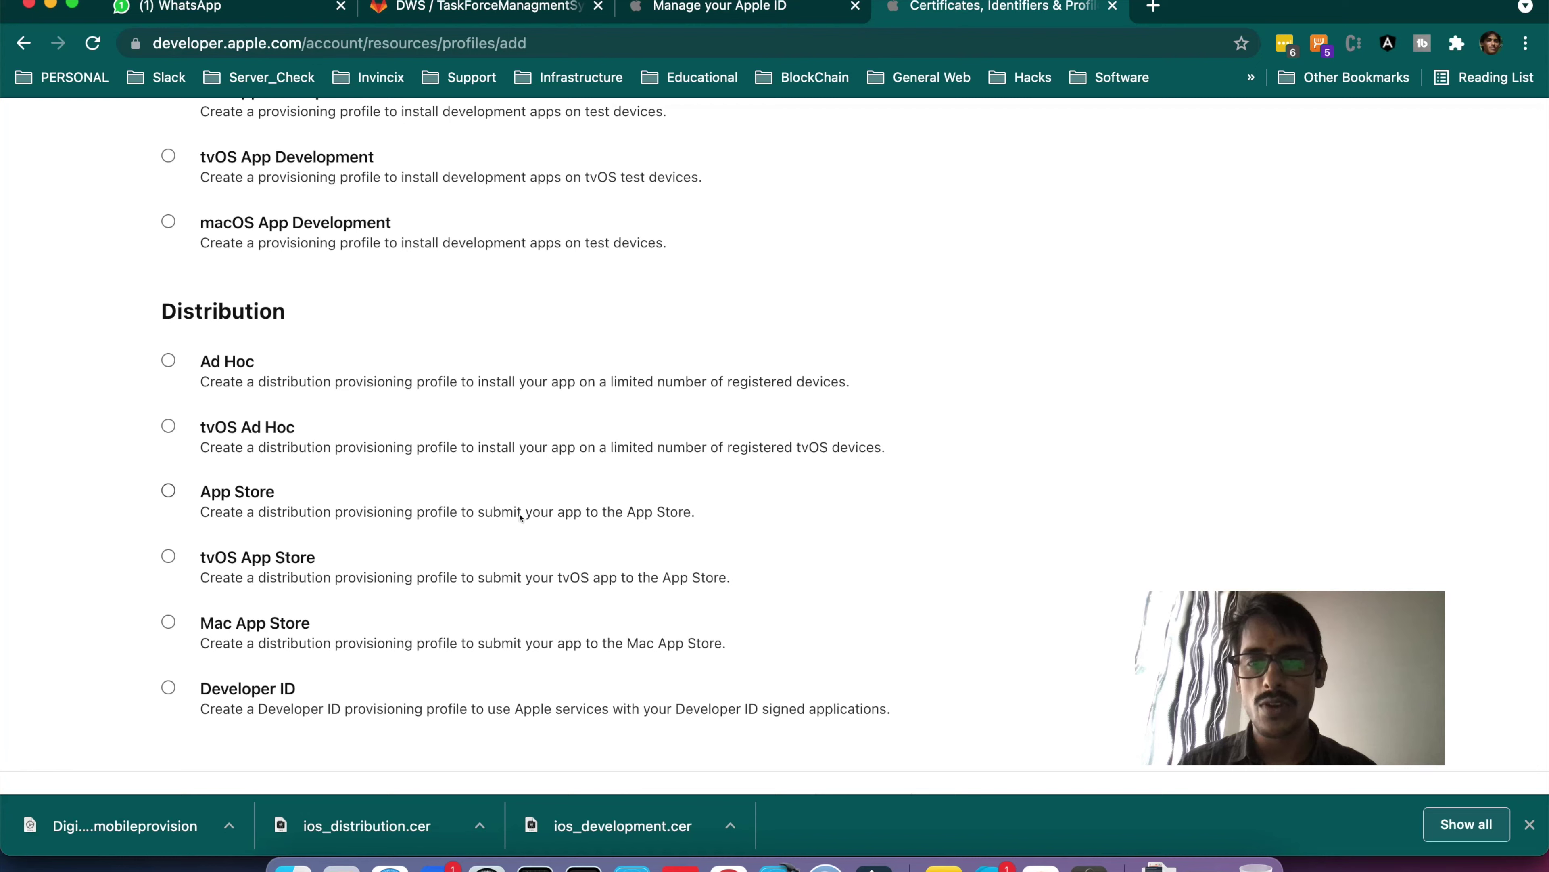
pyautogui.click(207, 493)
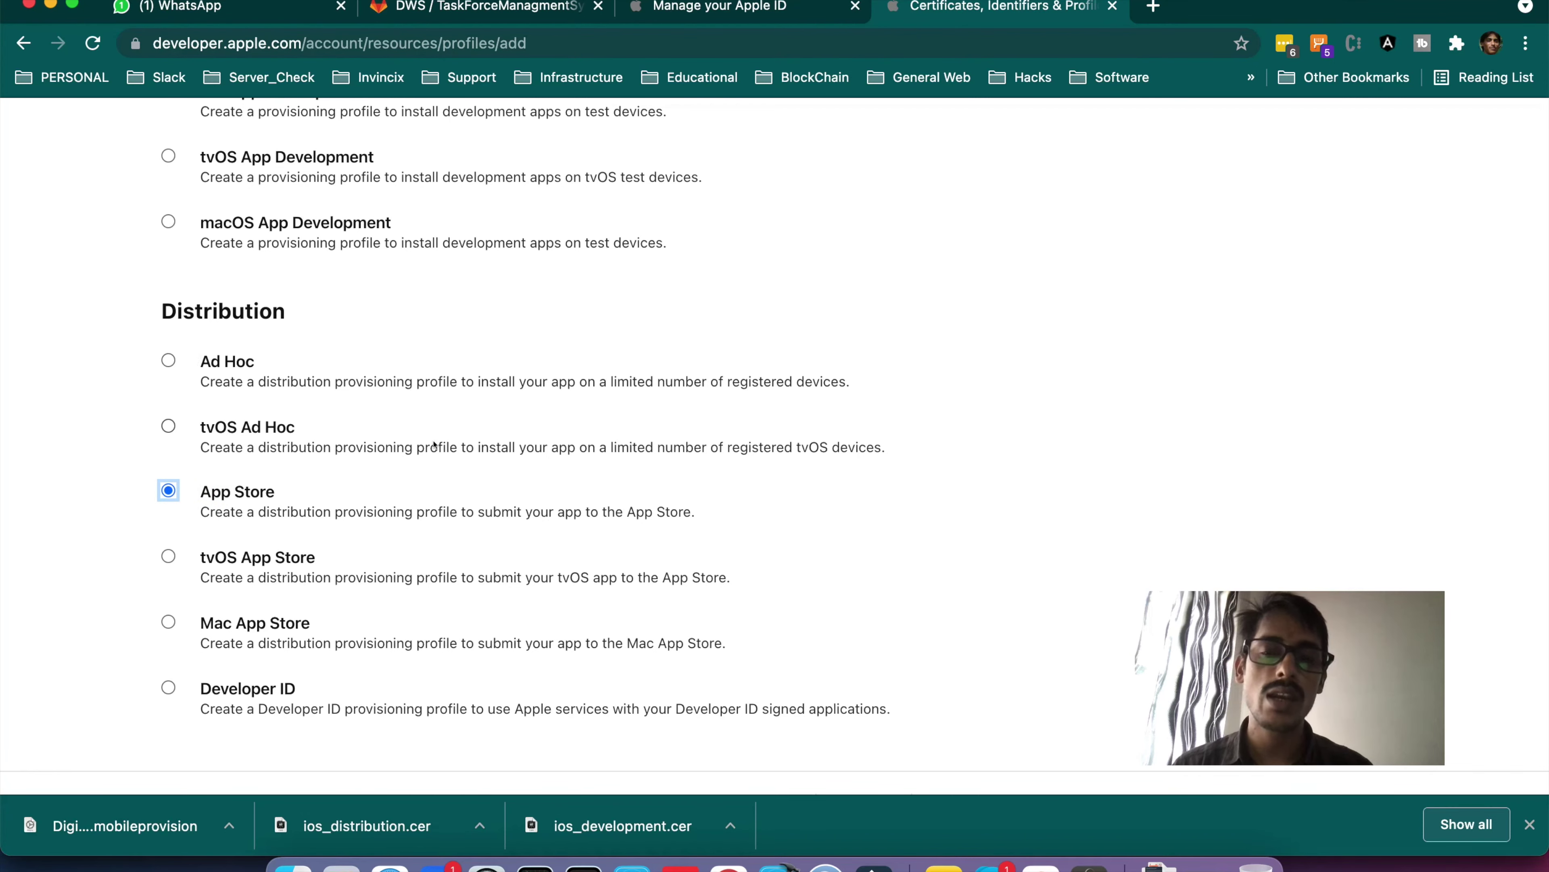
pyautogui.scroll(10, 434, 445)
pyautogui.click(1347, 317)
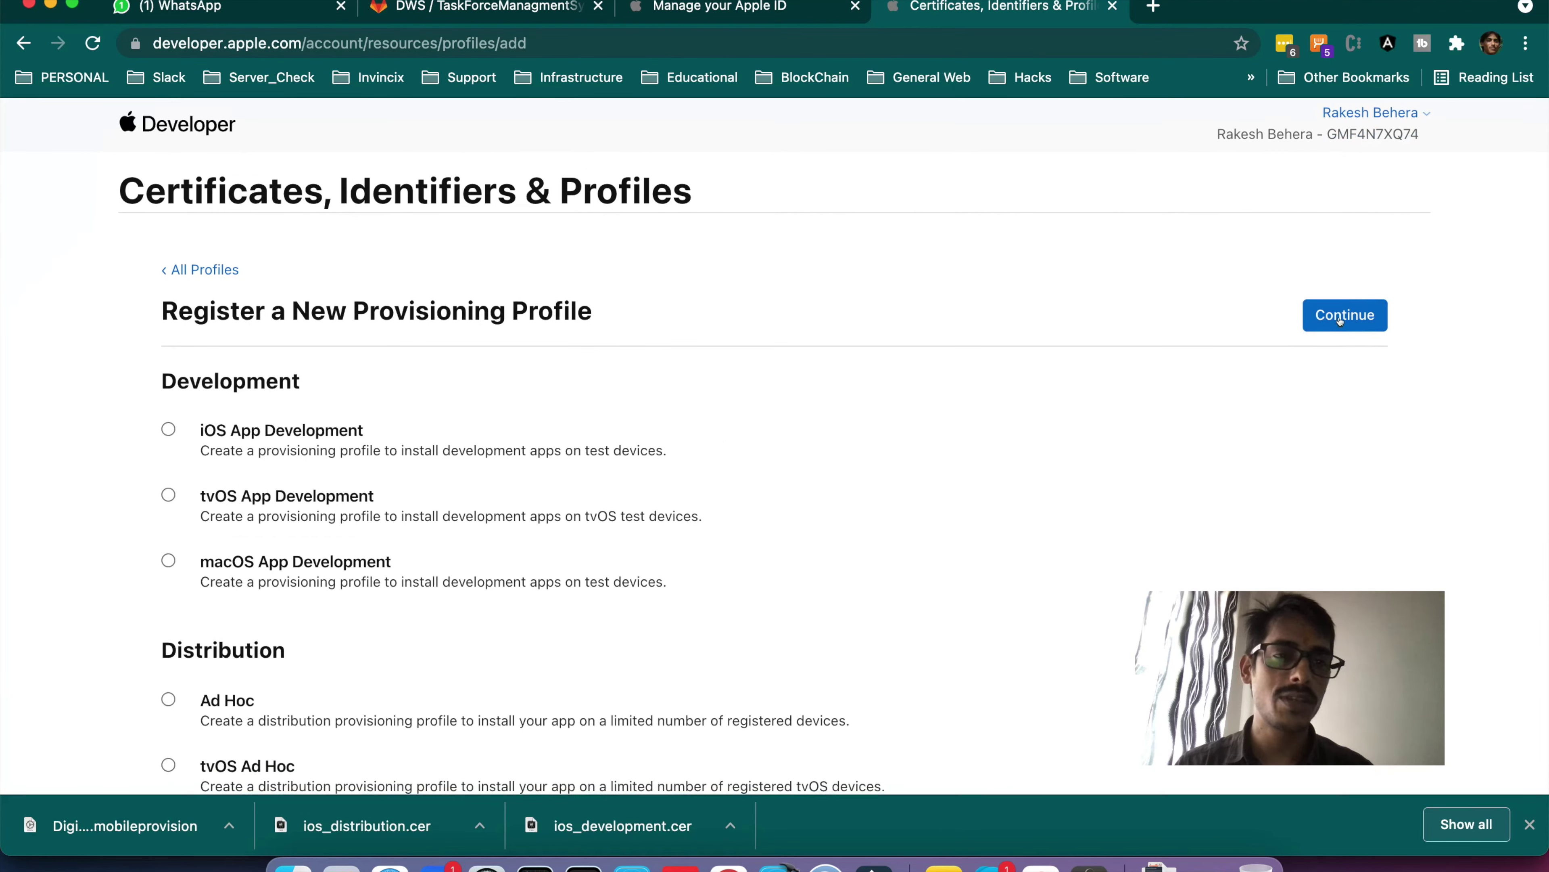
# Select the DWS digistack App ID and the iOS Distribution certificate for the profile.
pyautogui.click(631, 560)
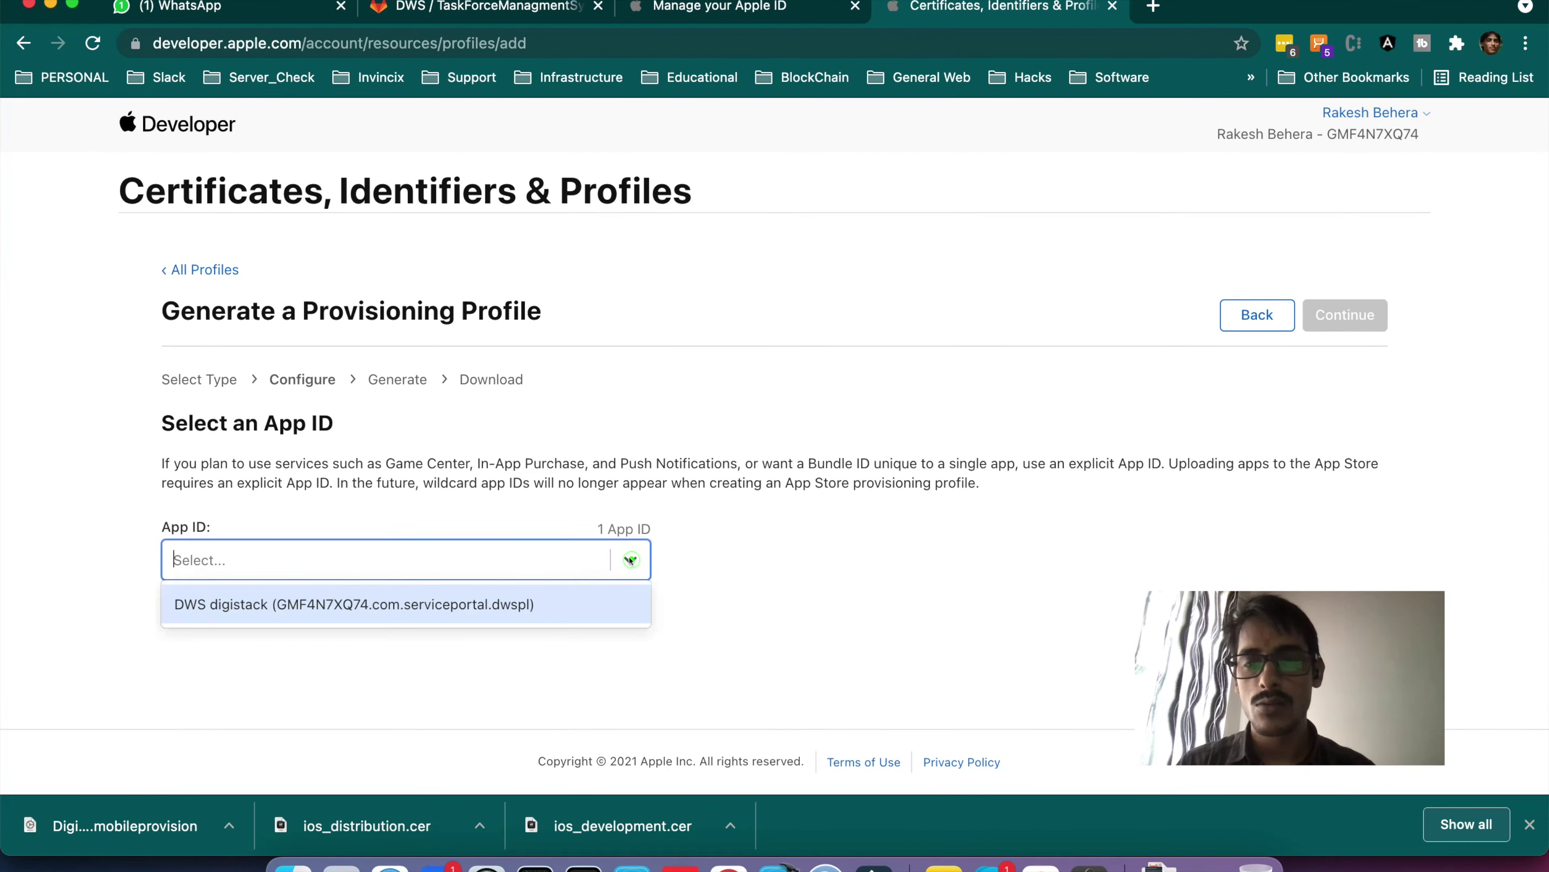
pyautogui.click(332, 598)
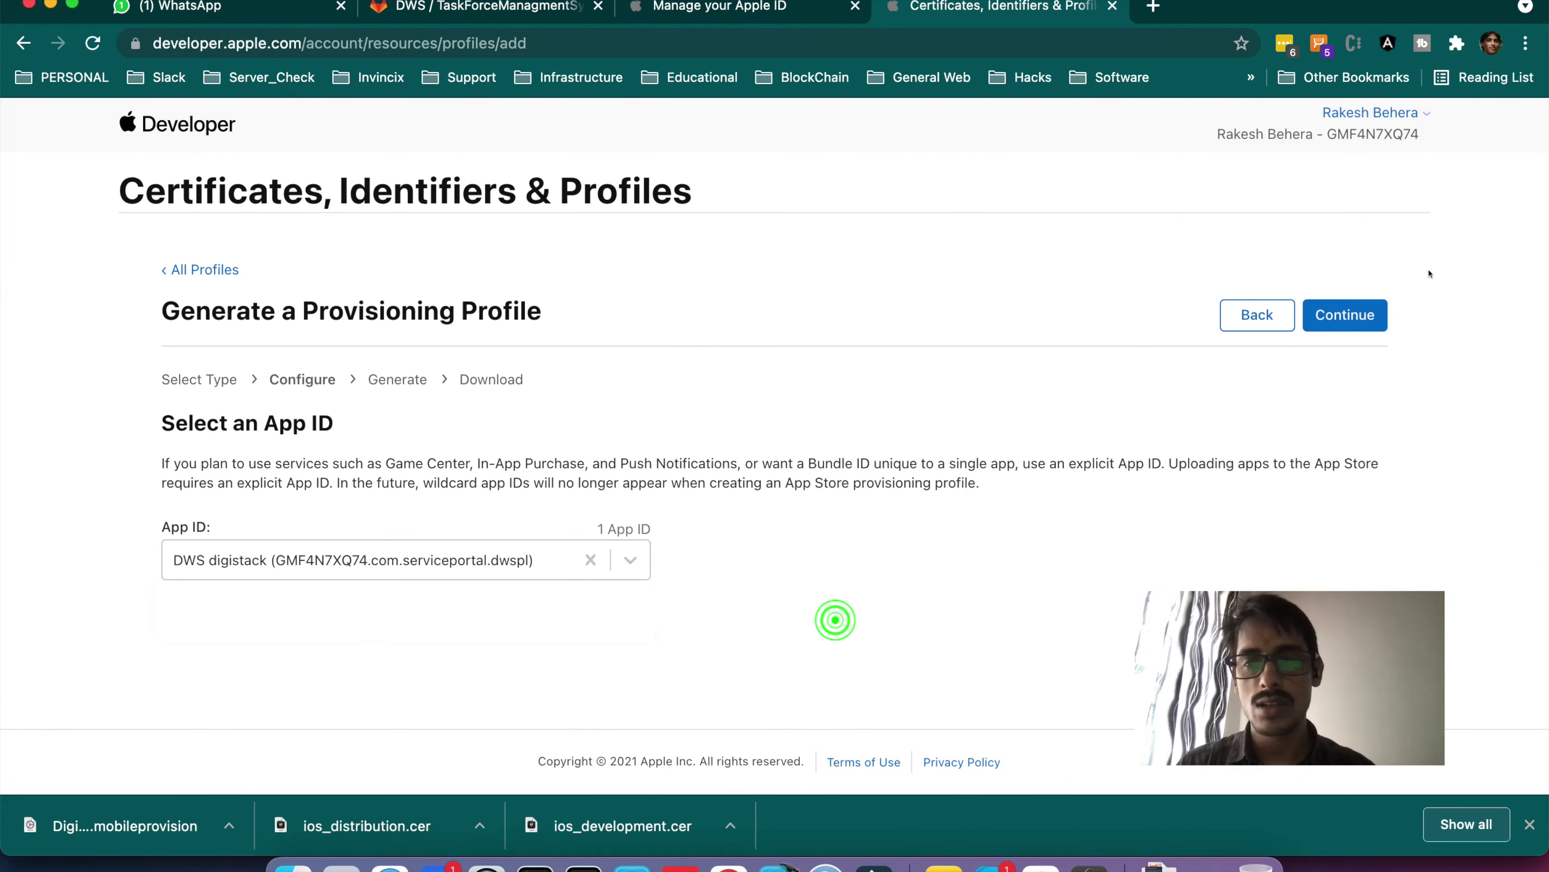
pyautogui.click(1325, 309)
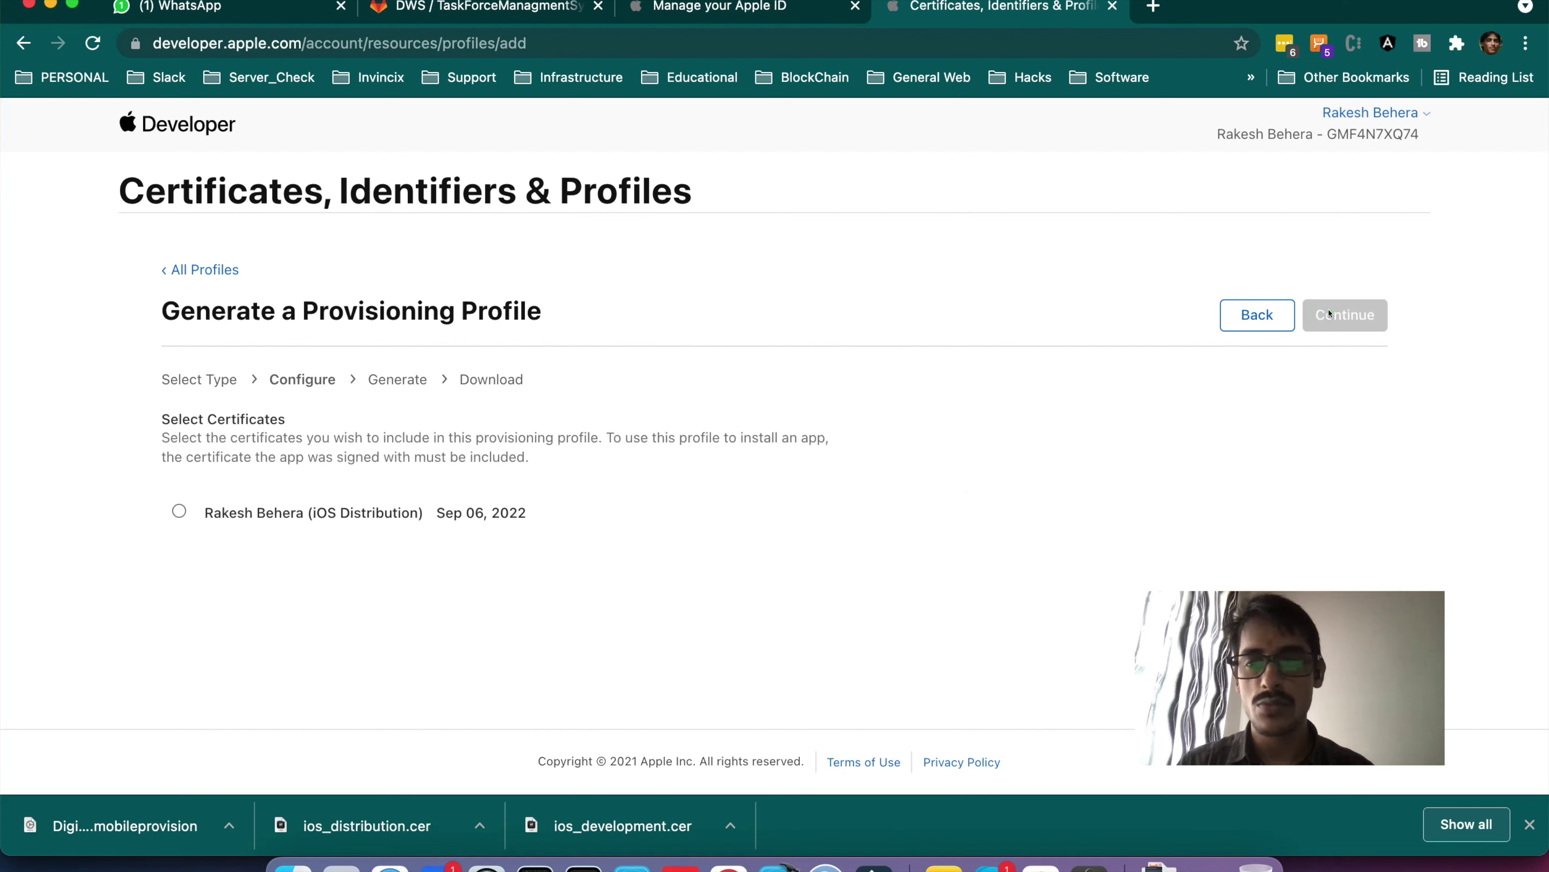
pyautogui.click(180, 510)
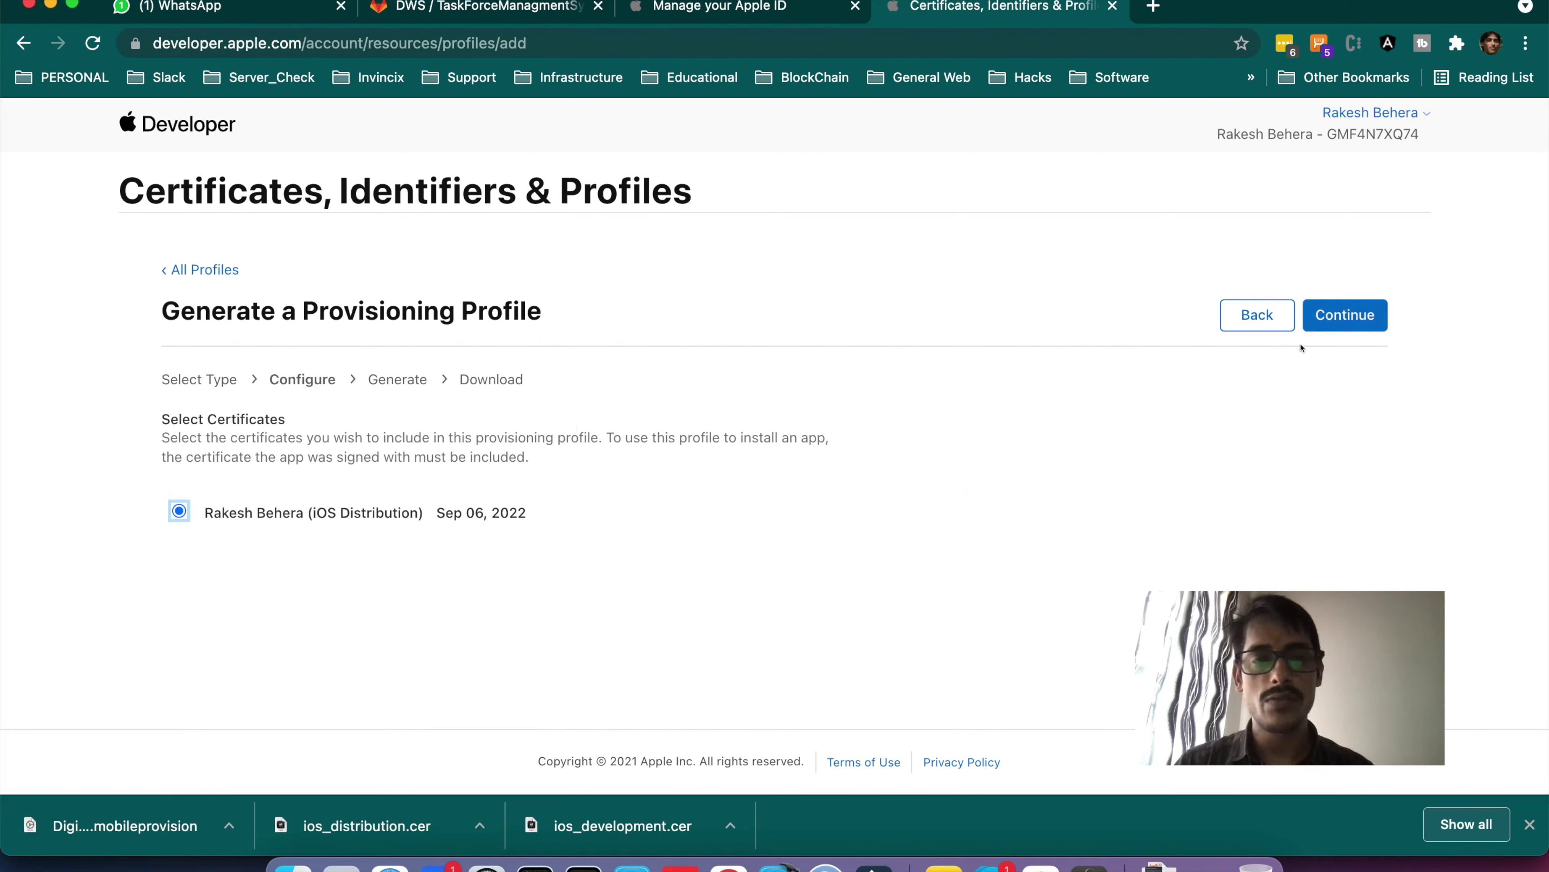
pyautogui.click(1357, 316)
# Name the profile 'Digistack Prod', generate it, and save the downloaded .mobileprovision file.
pyautogui.click(396, 529)
pyautogui.write('Digistack ')
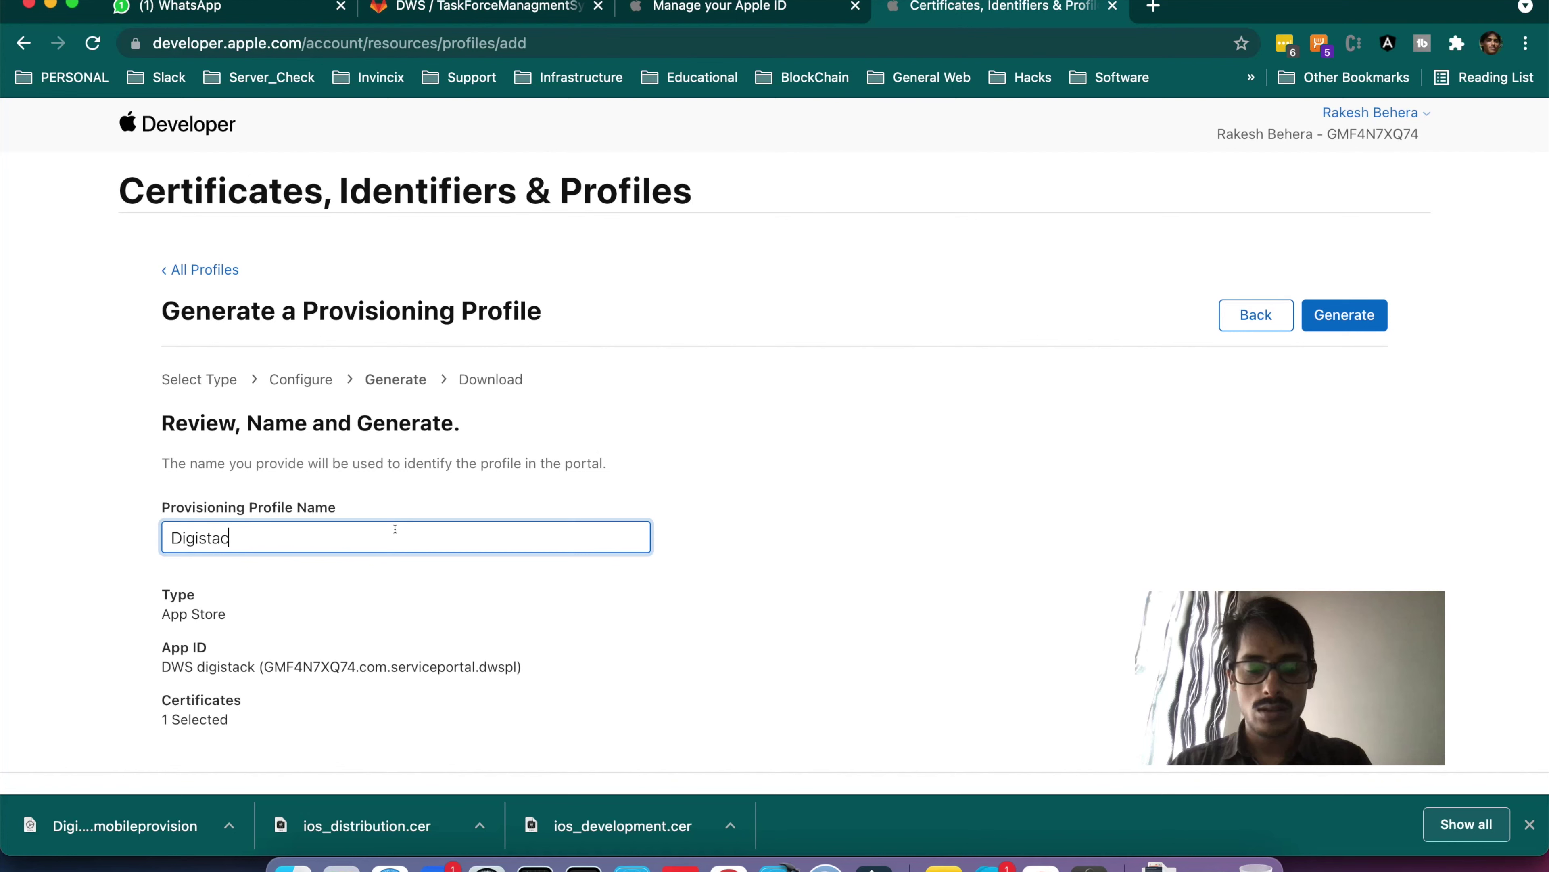
pyautogui.write('Prod')
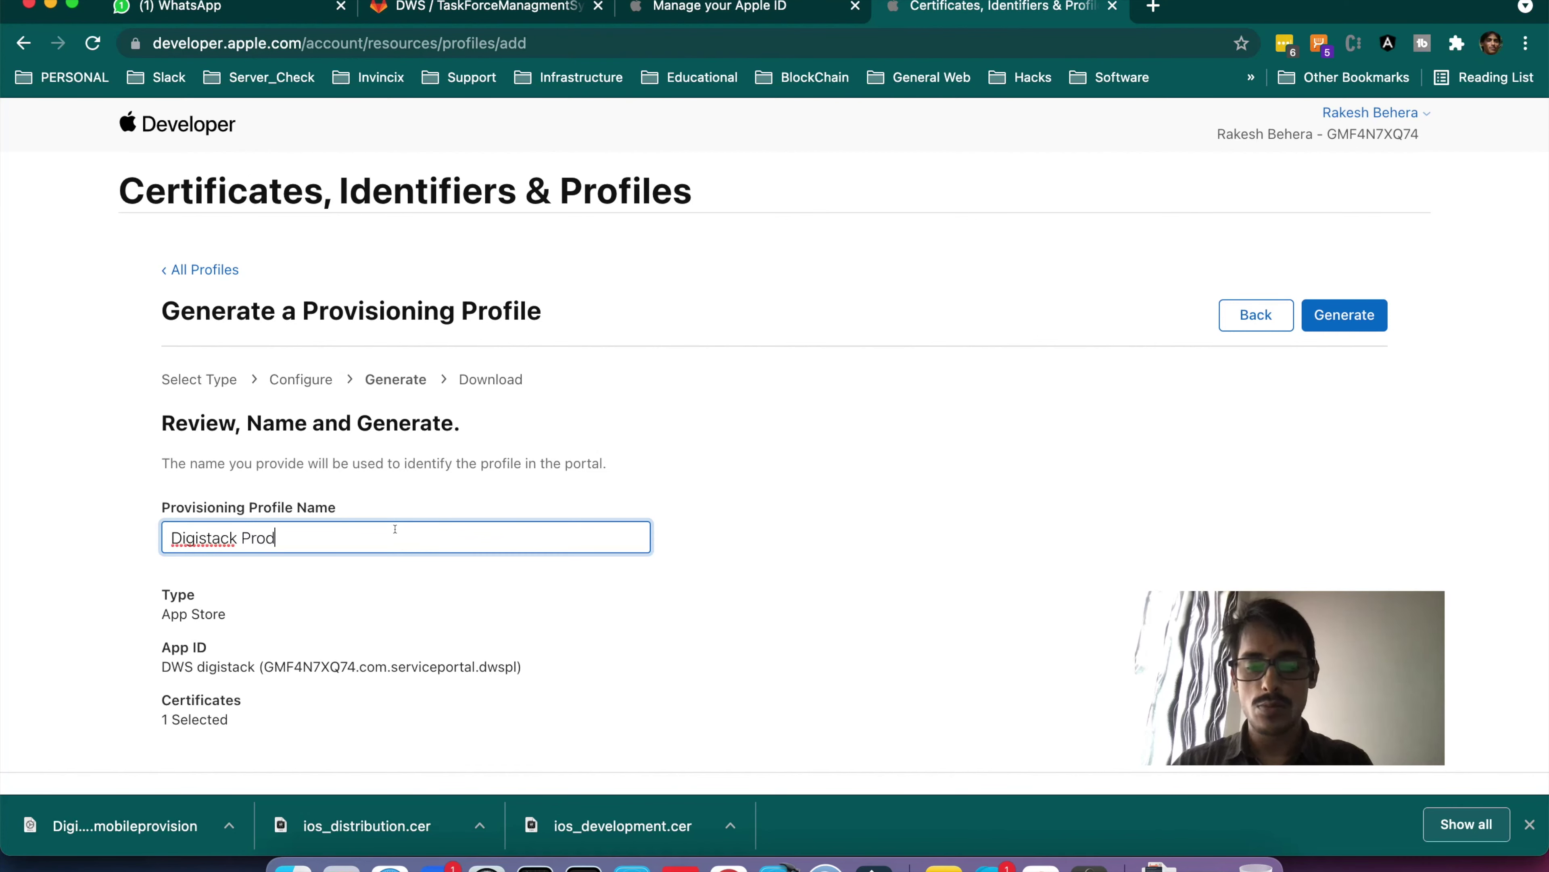
pyautogui.click(799, 556)
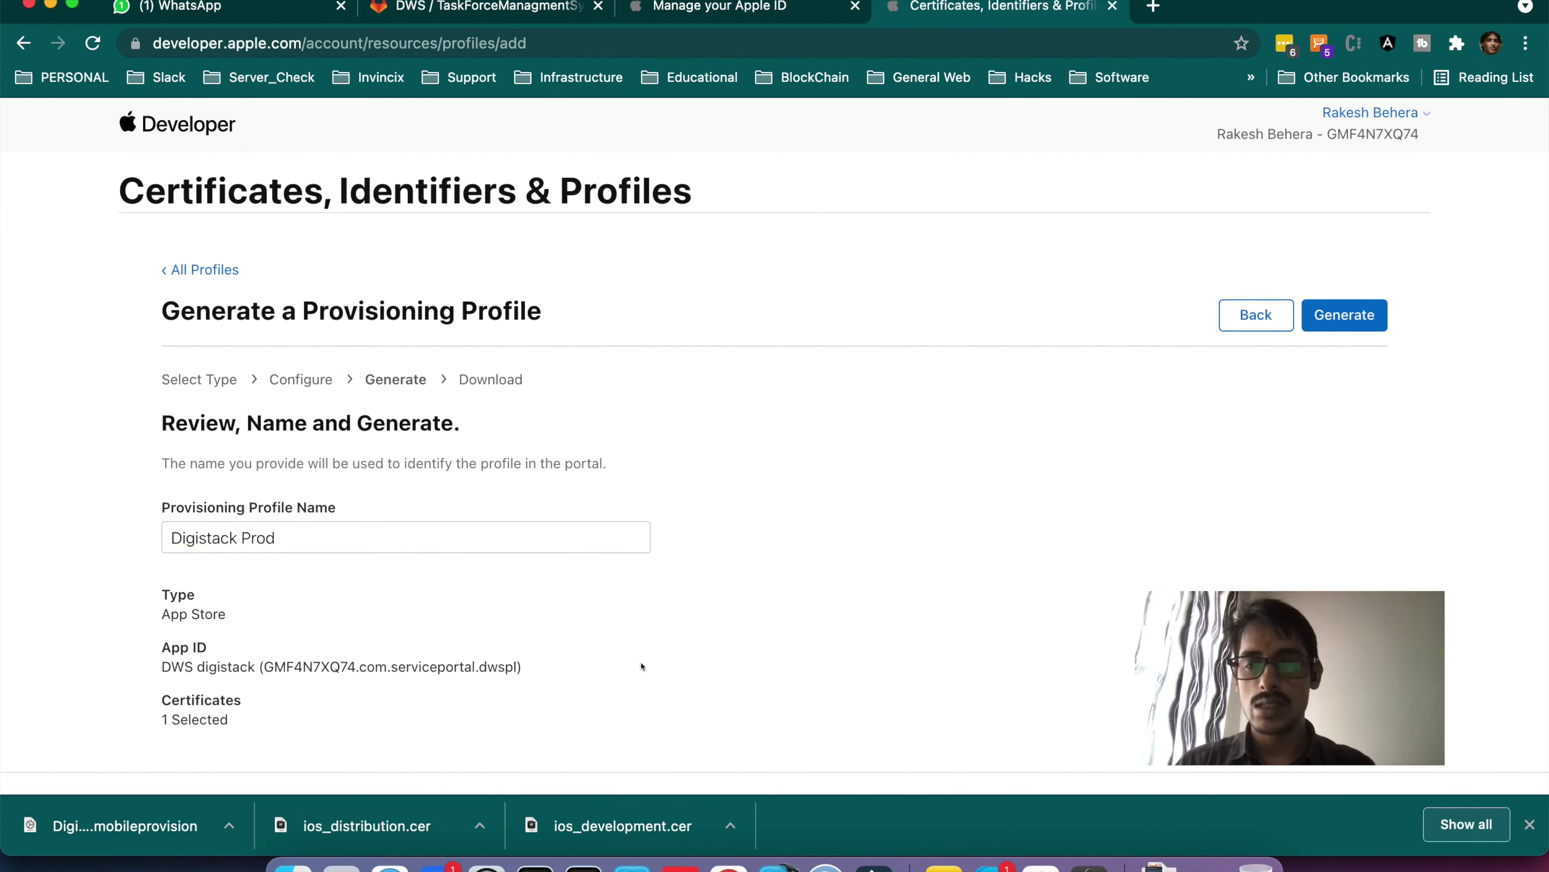
pyautogui.scroll(-2, 641, 665)
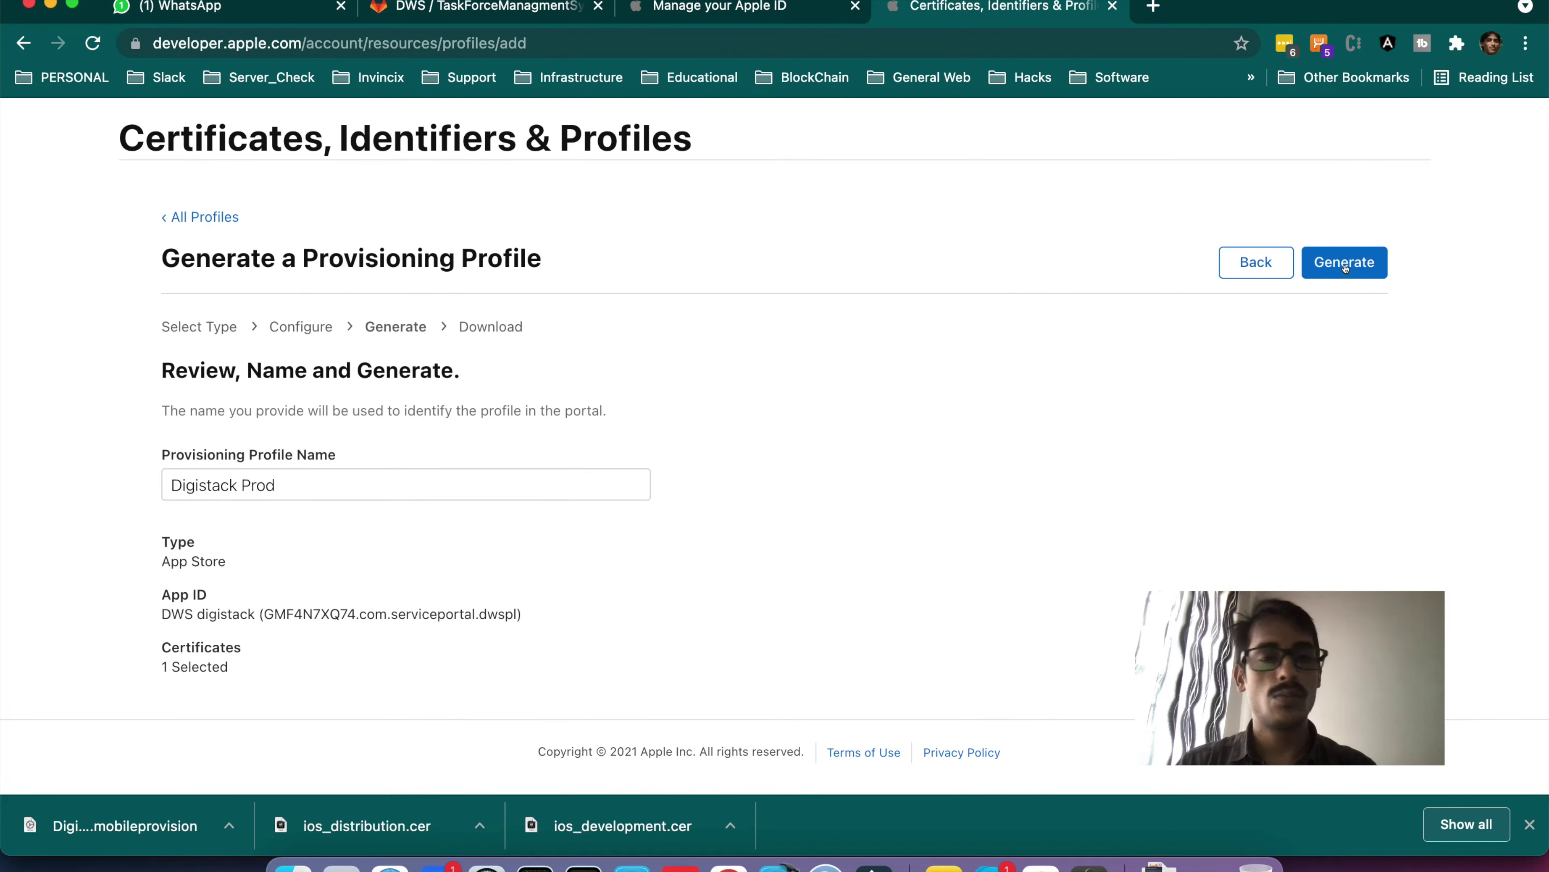
pyautogui.click(1352, 269)
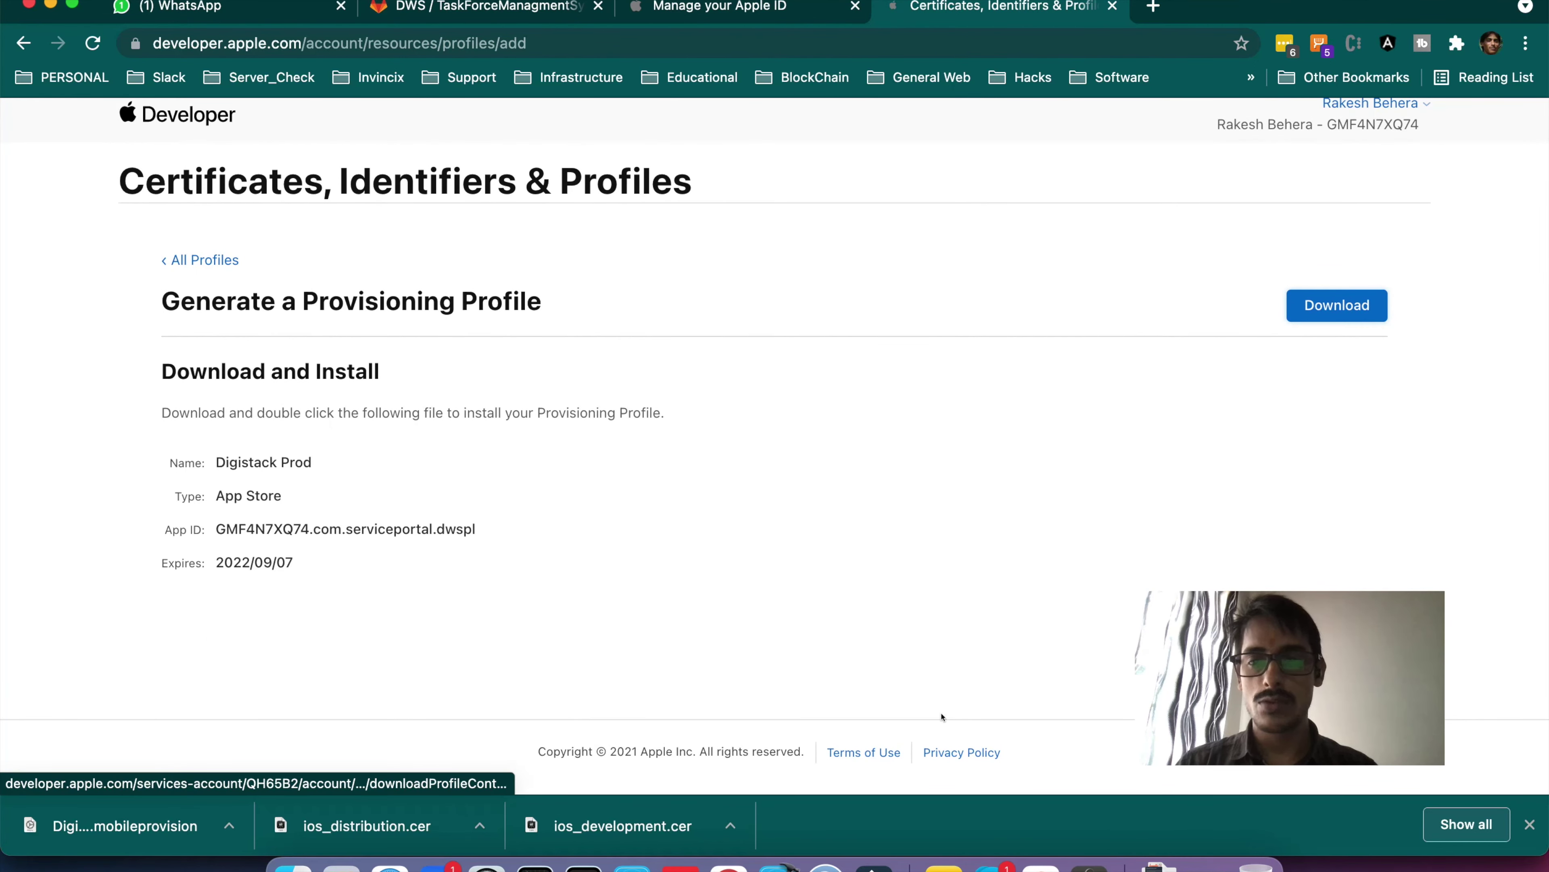
pyautogui.click(286, 561)
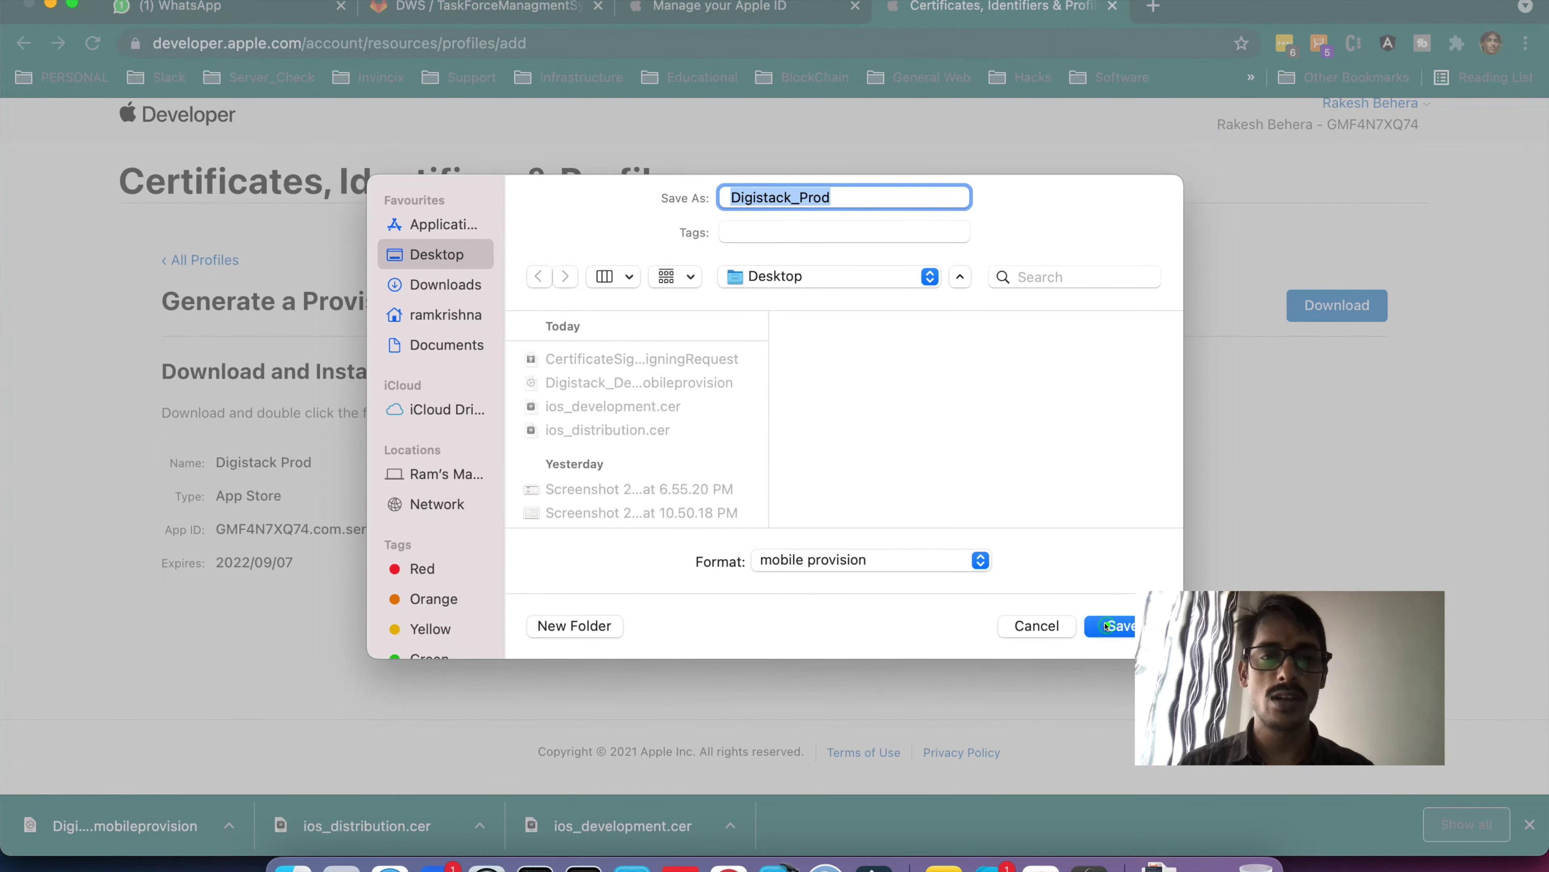
pyautogui.click(1107, 625)
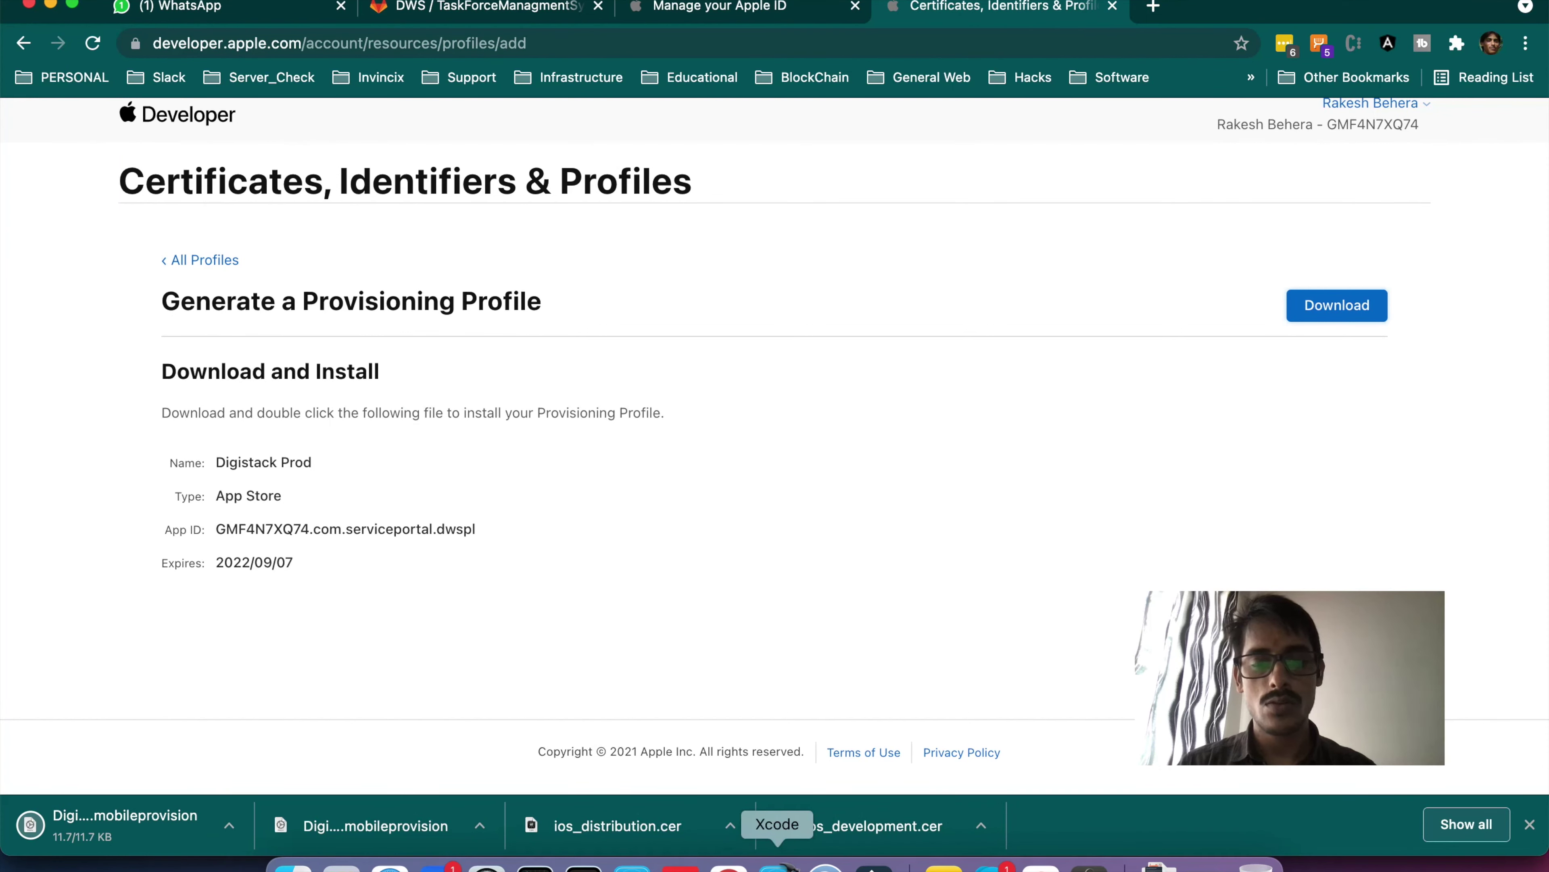
pyautogui.click(778, 866)
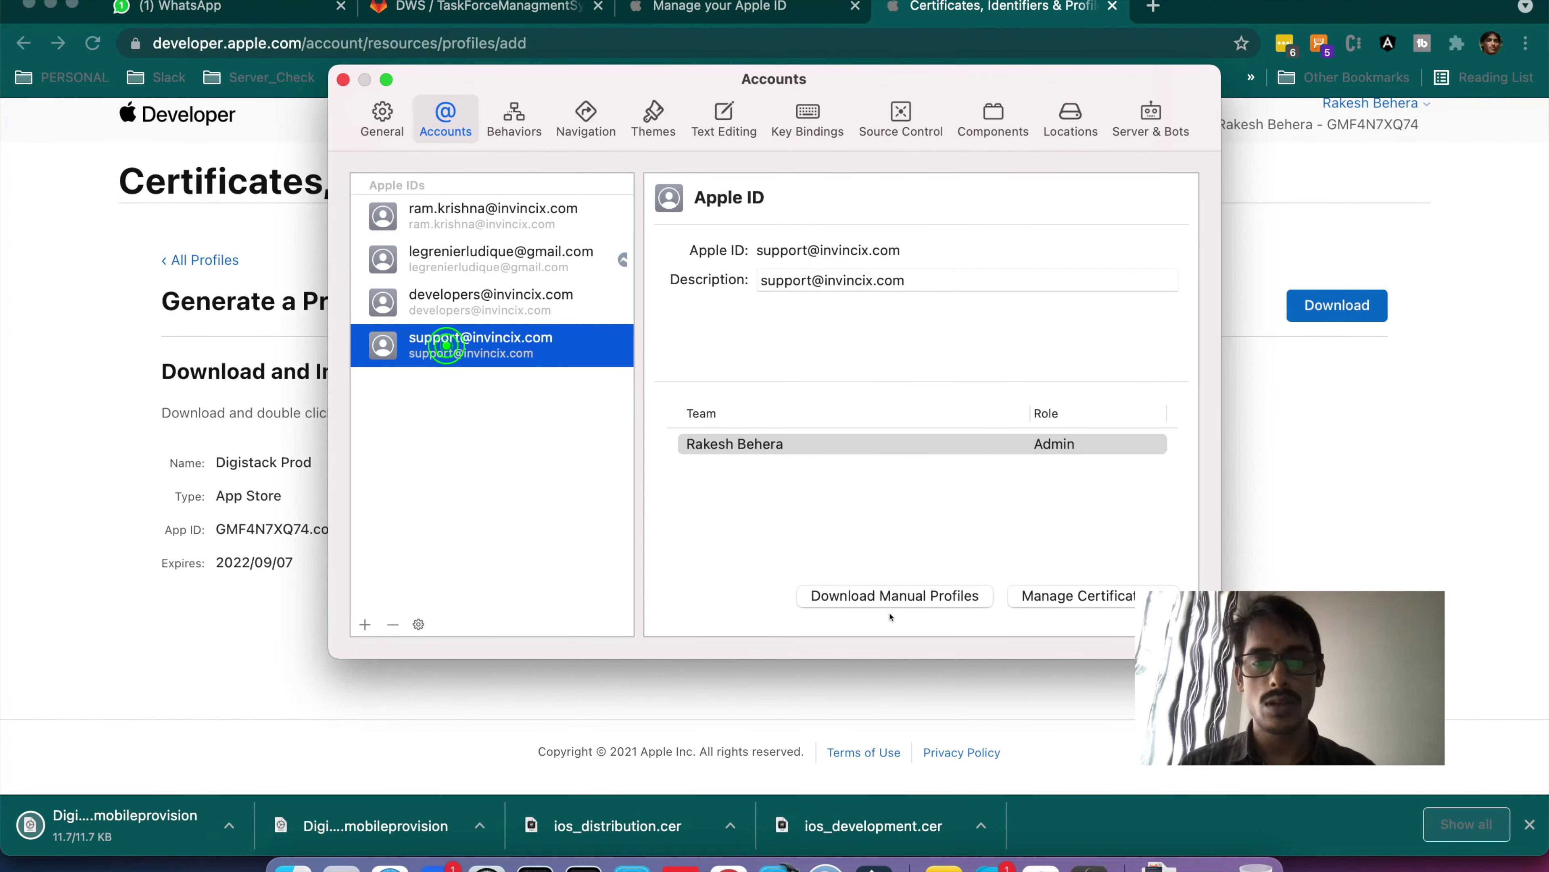
# Download manual profiles in Xcode, review signing certificates, and install ios_development.cer.
pyautogui.click(903, 595)
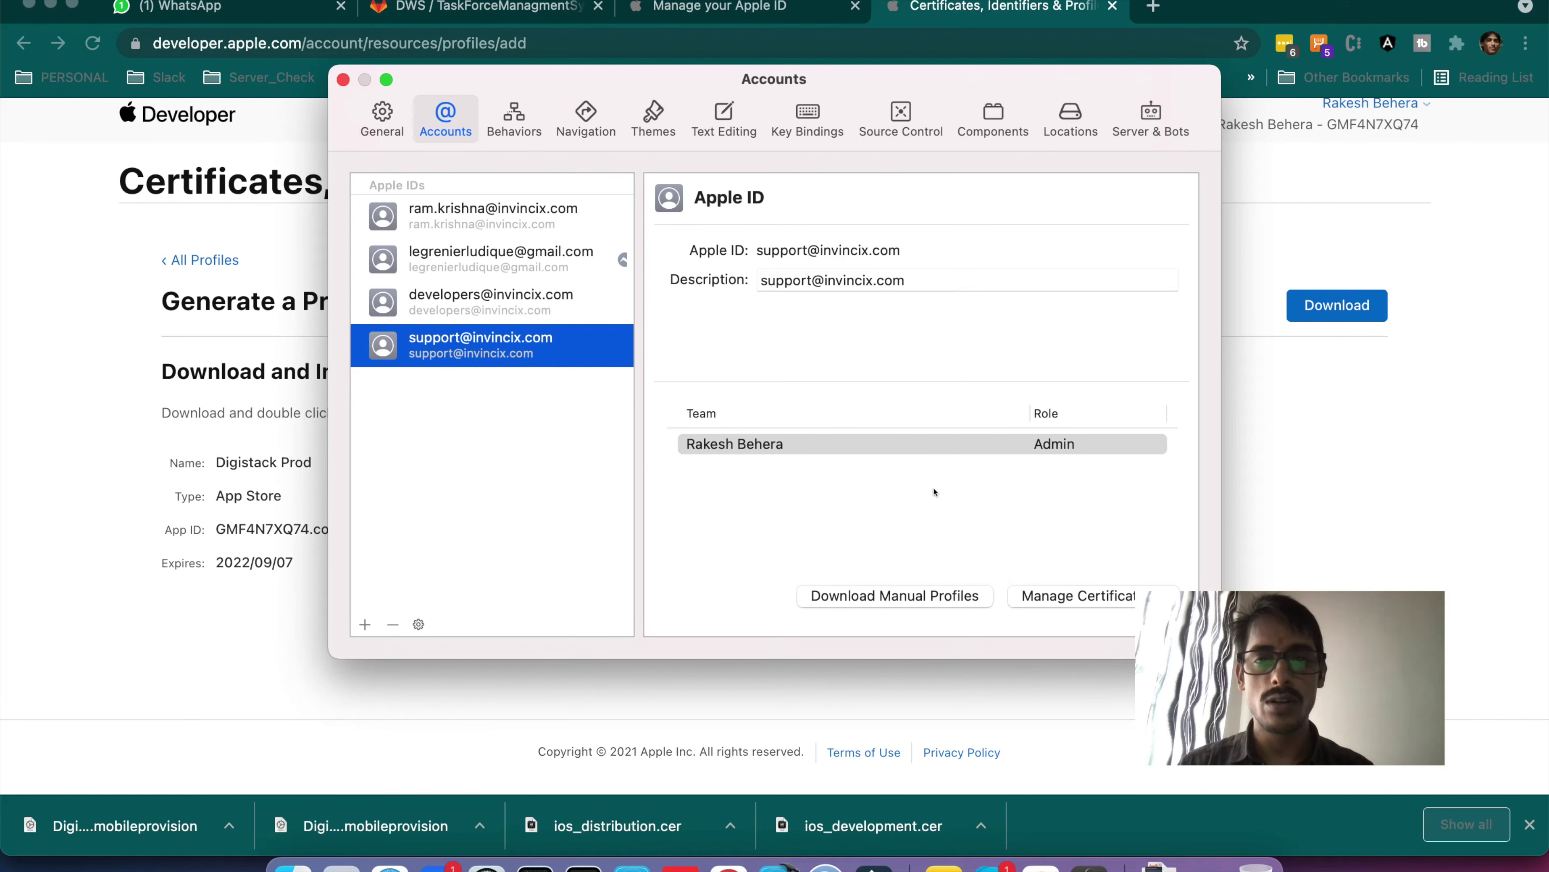
pyautogui.click(1054, 599)
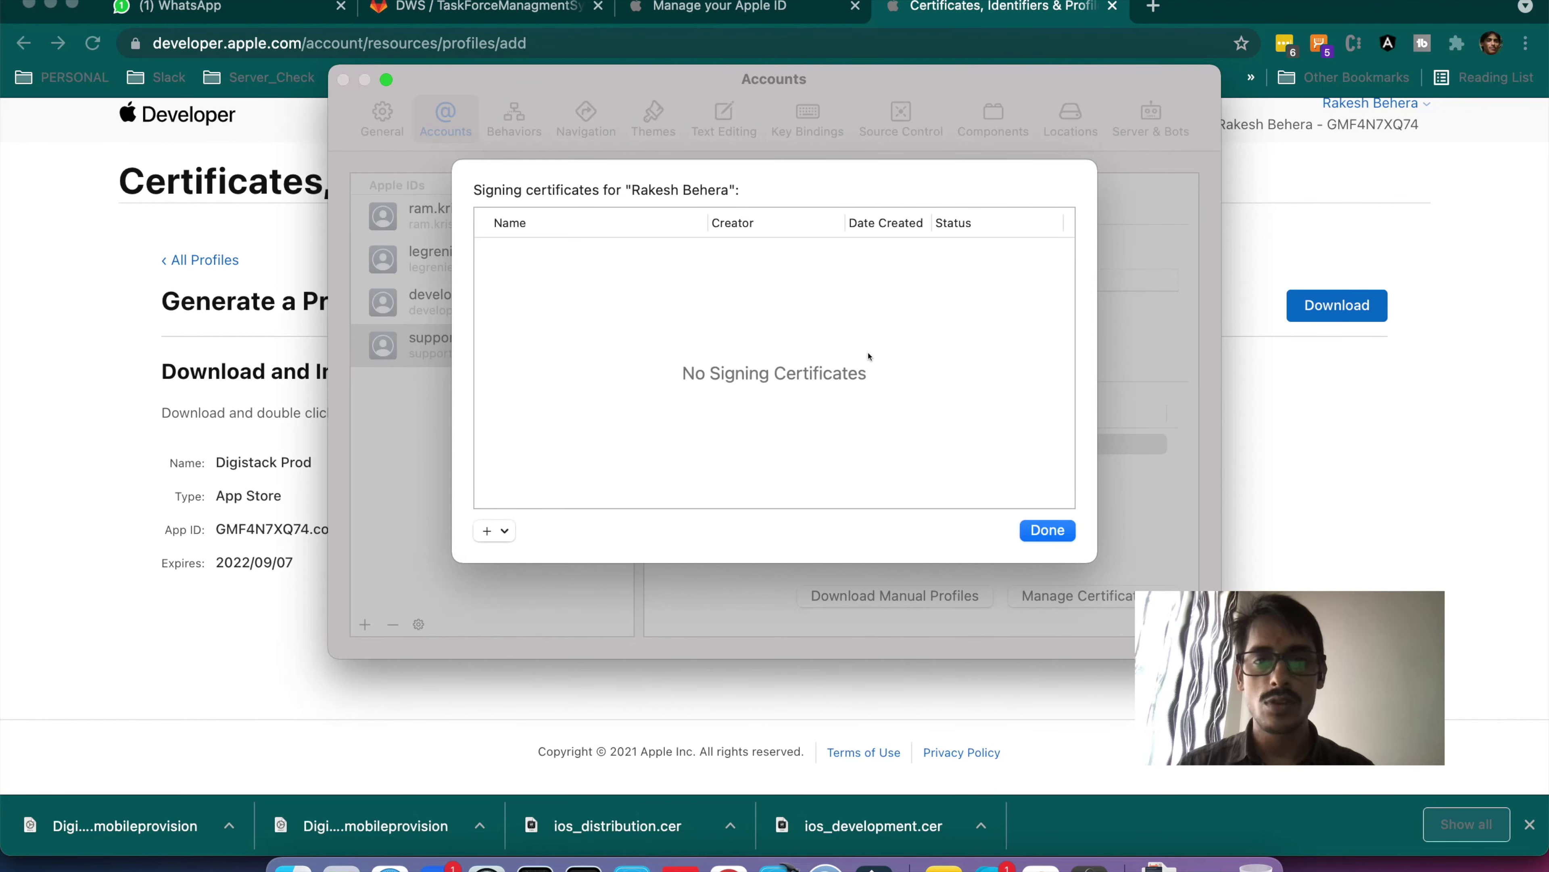
pyautogui.click(1056, 535)
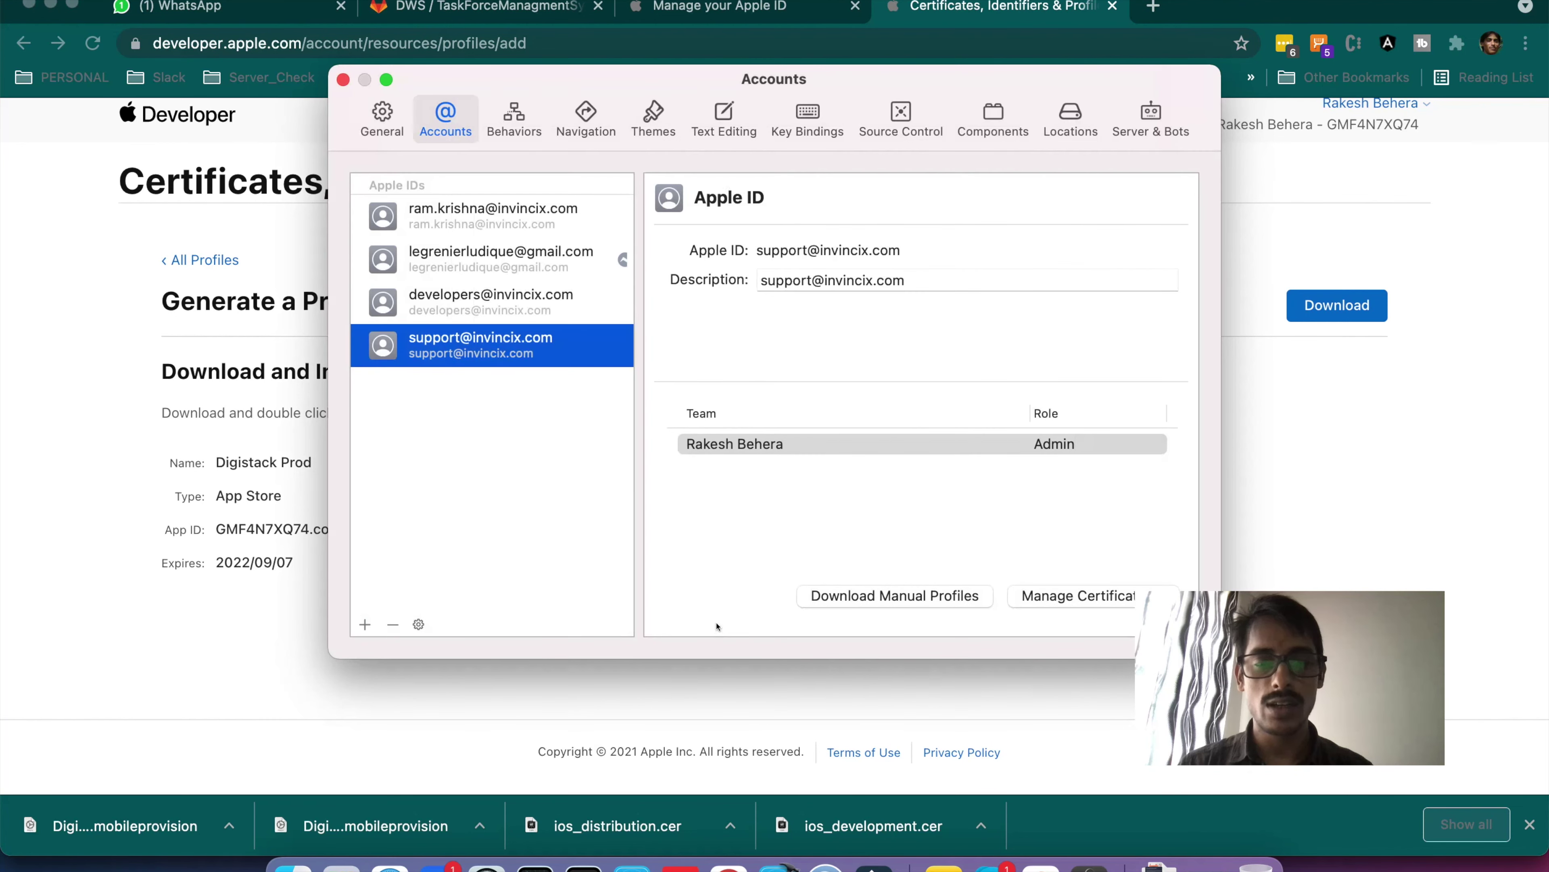
pyautogui.click(821, 826)
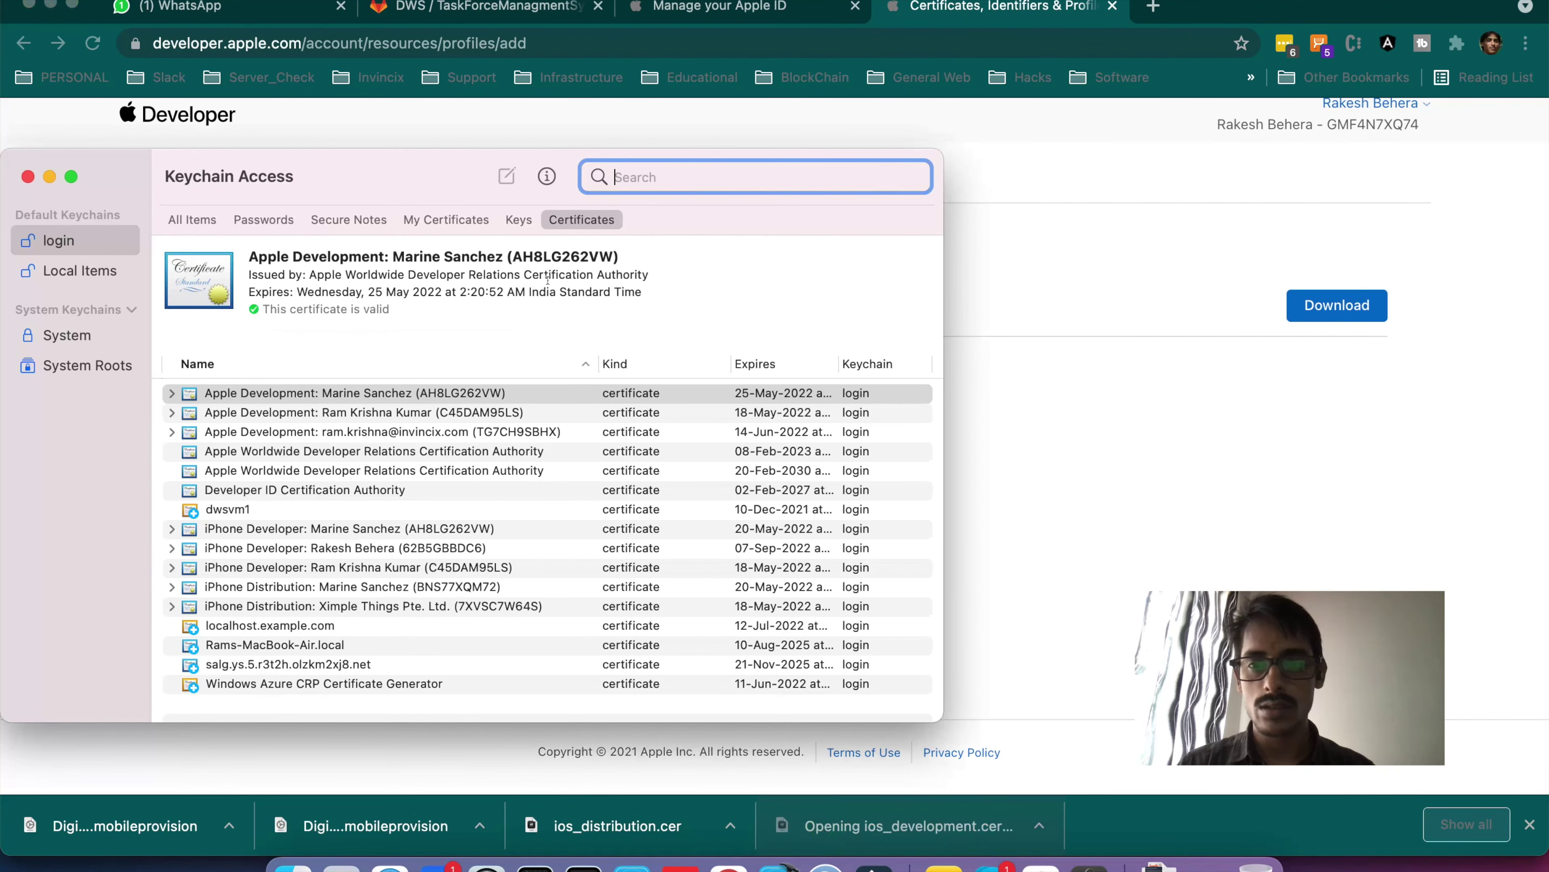
# Install ios_distribution.cer into the login keychain and open the App Store .mobileprovision file.
pyautogui.click(600, 830)
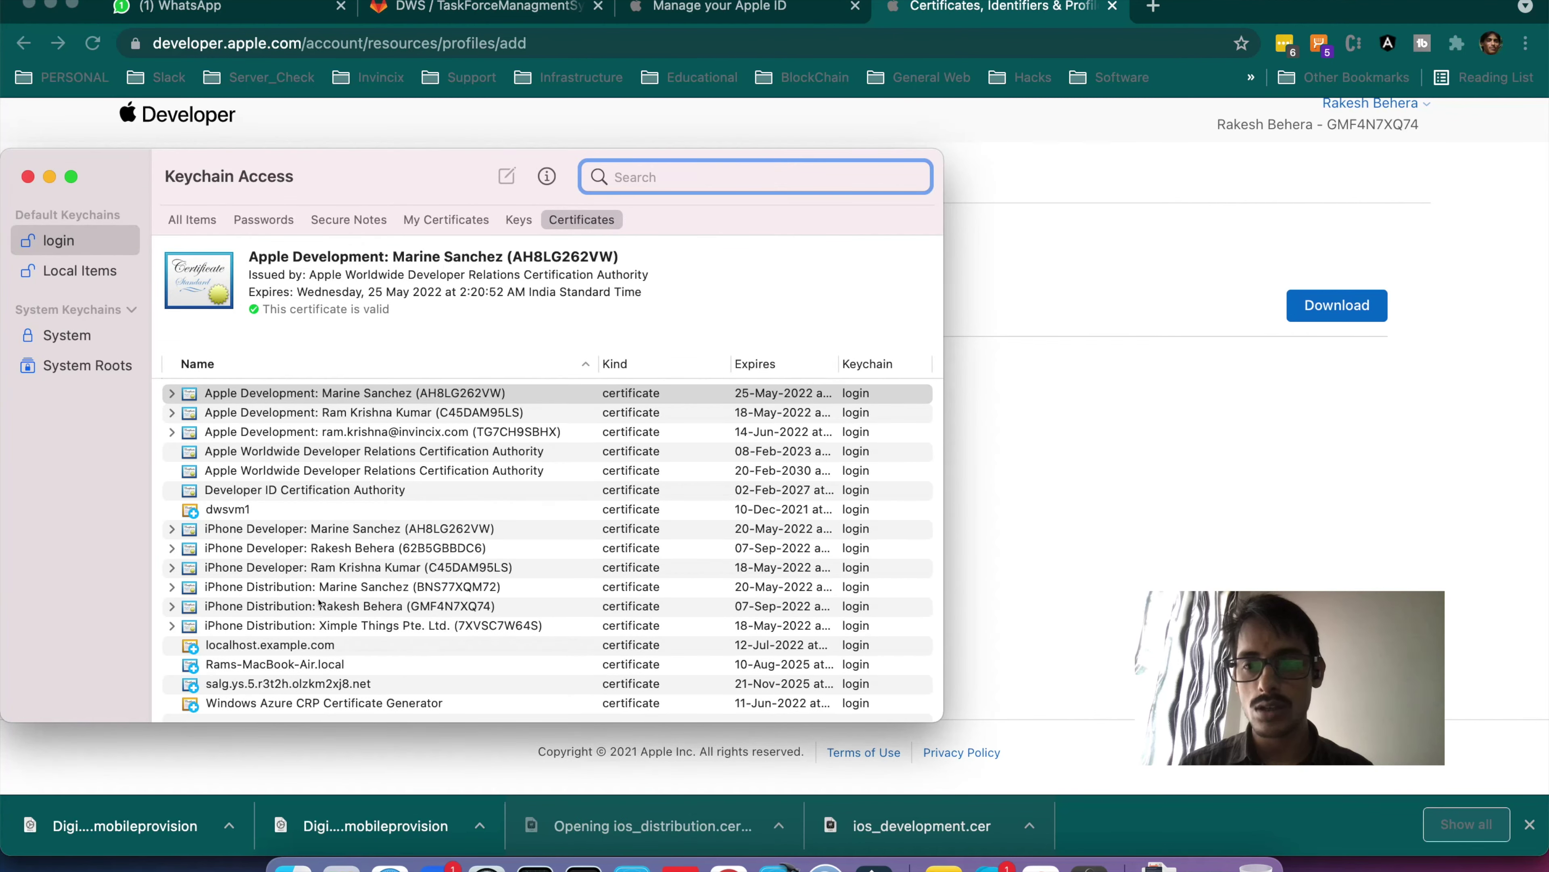
pyautogui.click(372, 817)
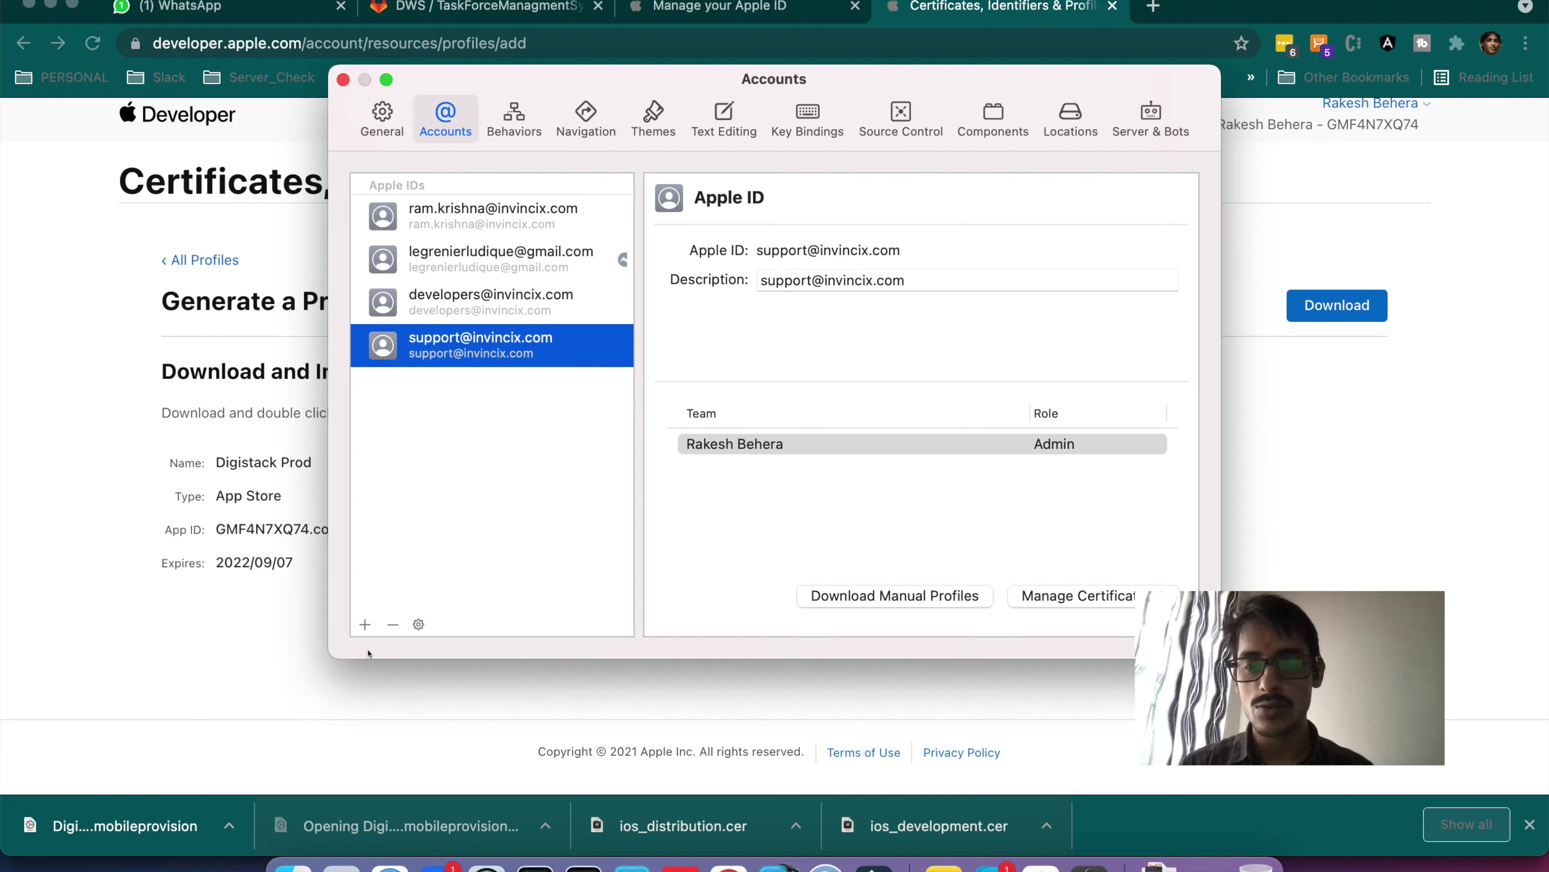
# Install the other .mobileprovision profile, close Xcode's Accounts window, and return to All Profiles.
pyautogui.click(145, 819)
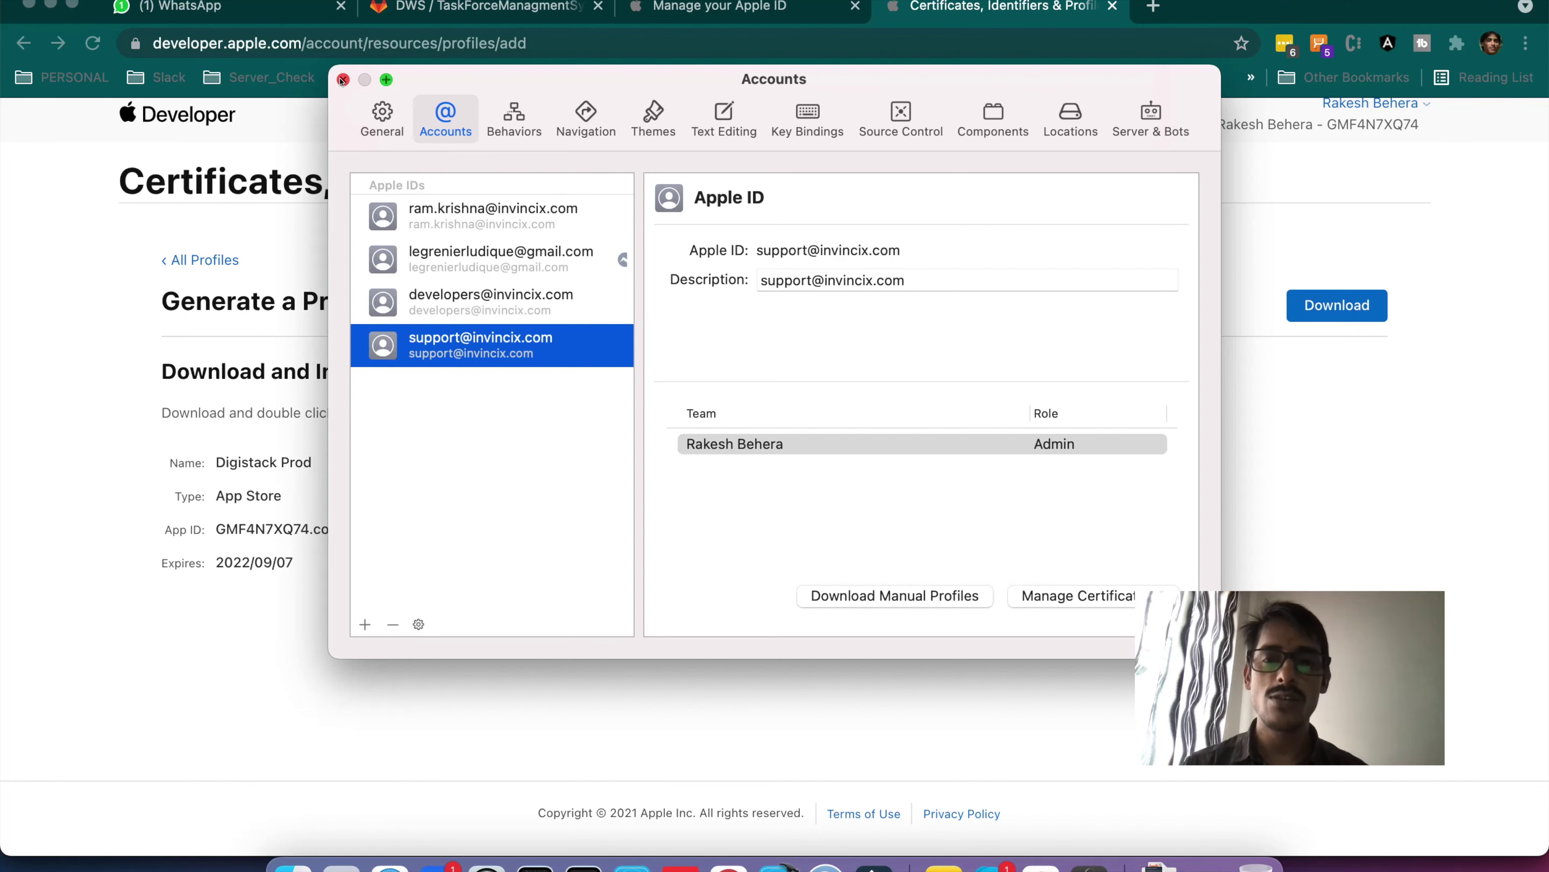
pyautogui.click(342, 80)
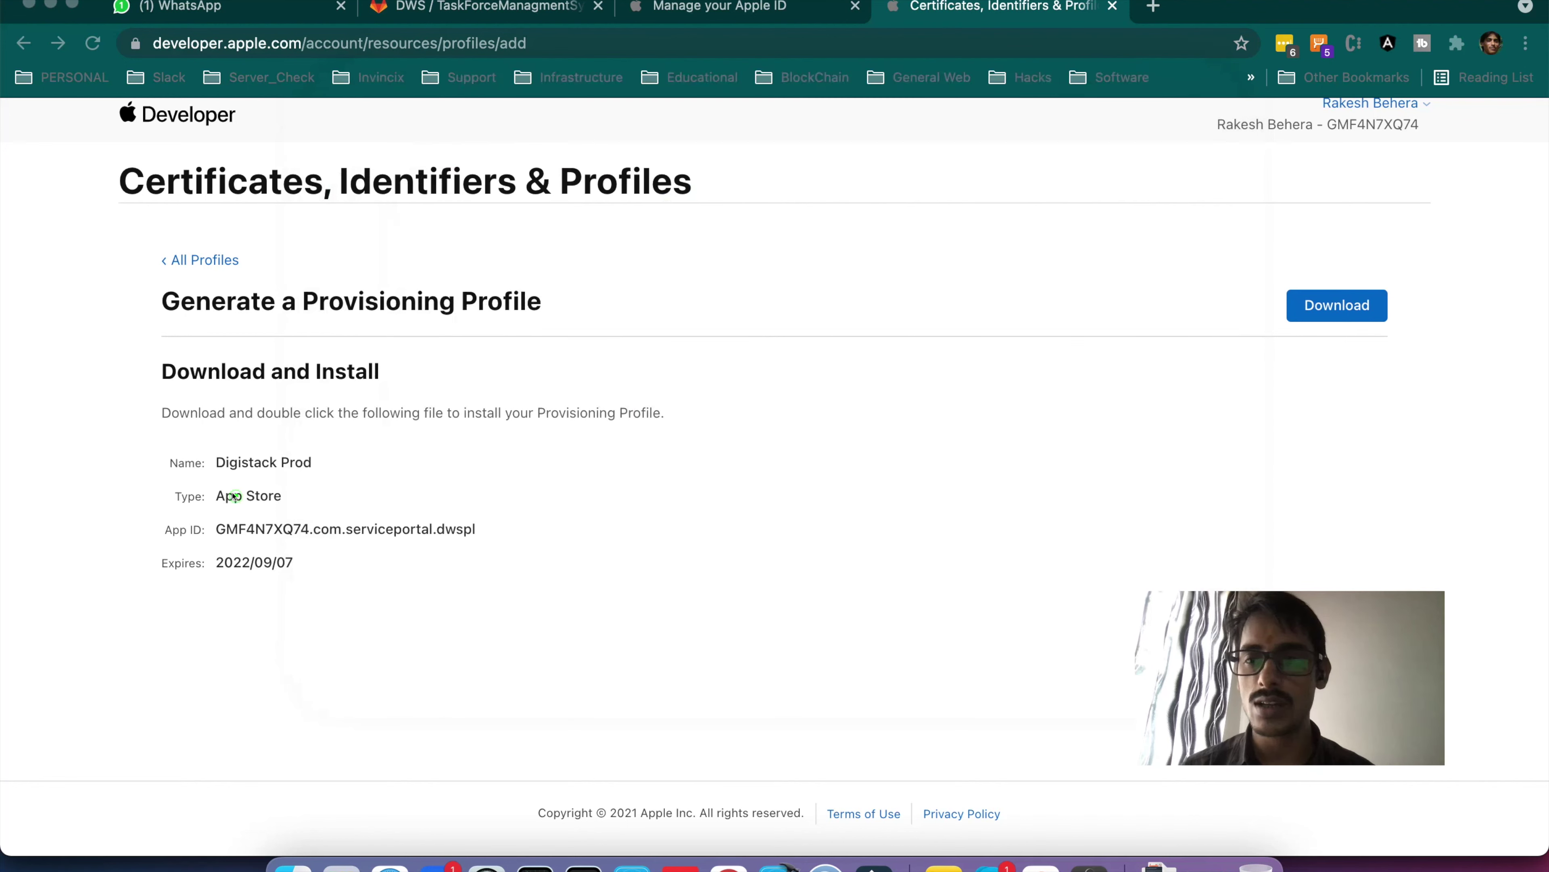
pyautogui.click(183, 259)
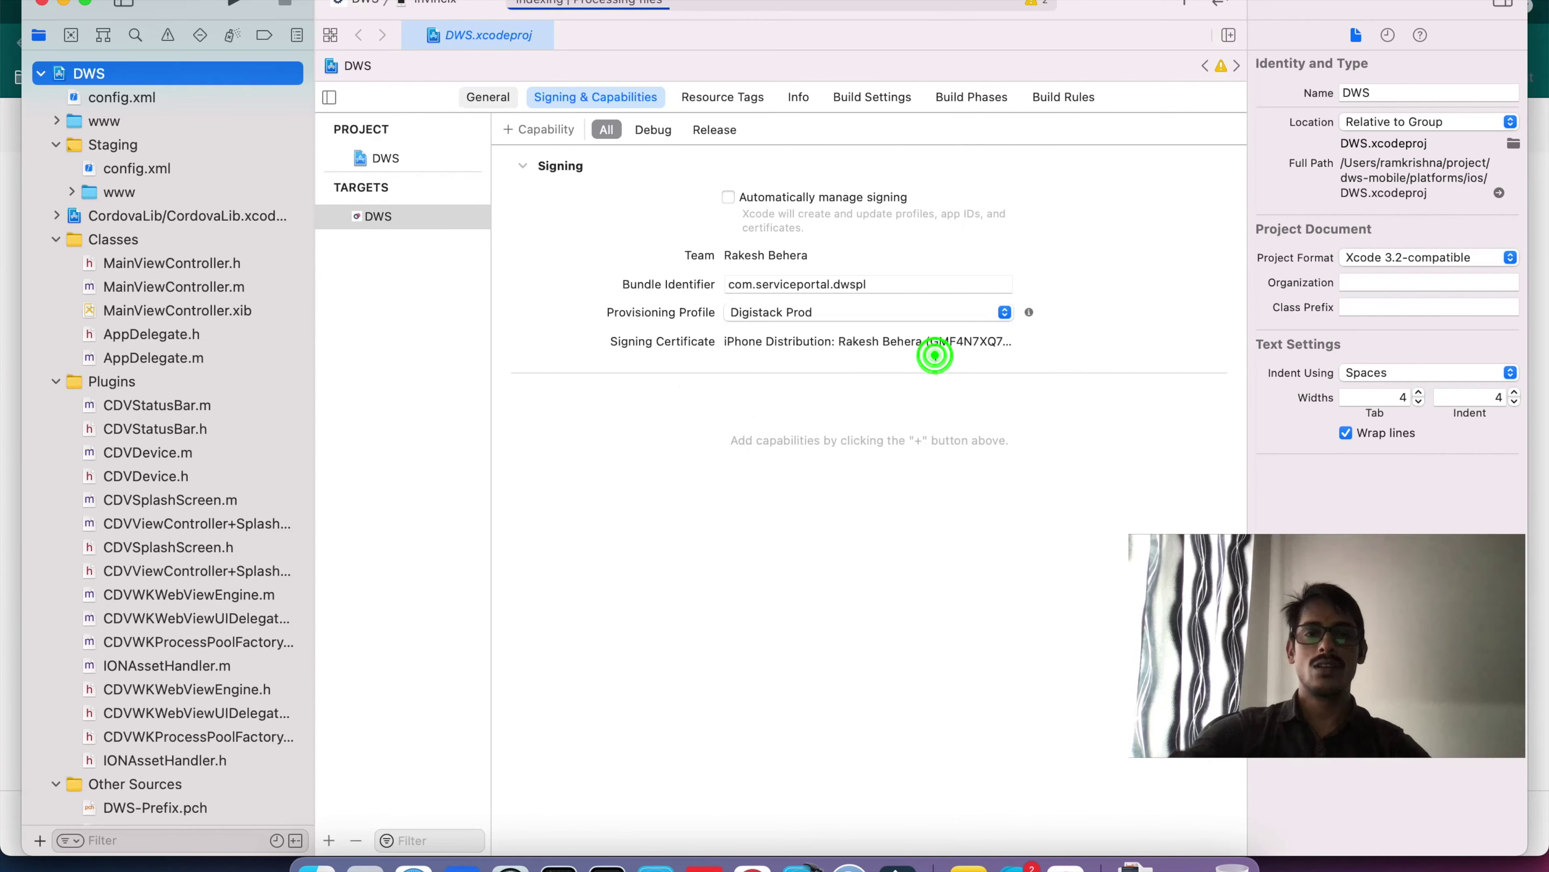
# Inspect Digistack Prod's details to confirm bundle ID com.serviceportal.dwspl and the distribution certificate.
pyautogui.click(1029, 312)
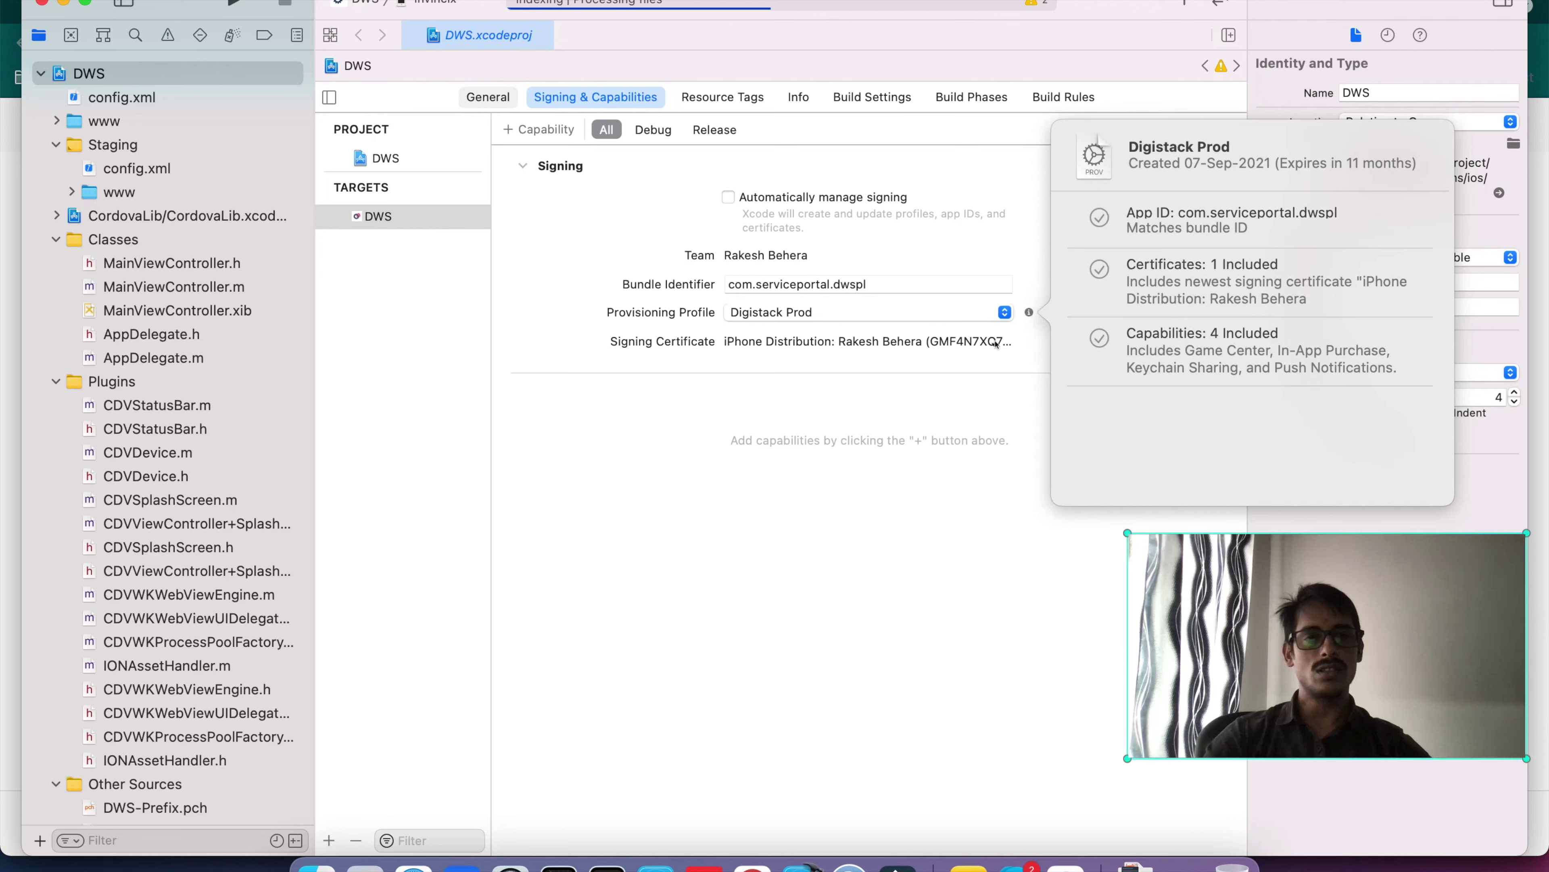
pyautogui.click(949, 358)
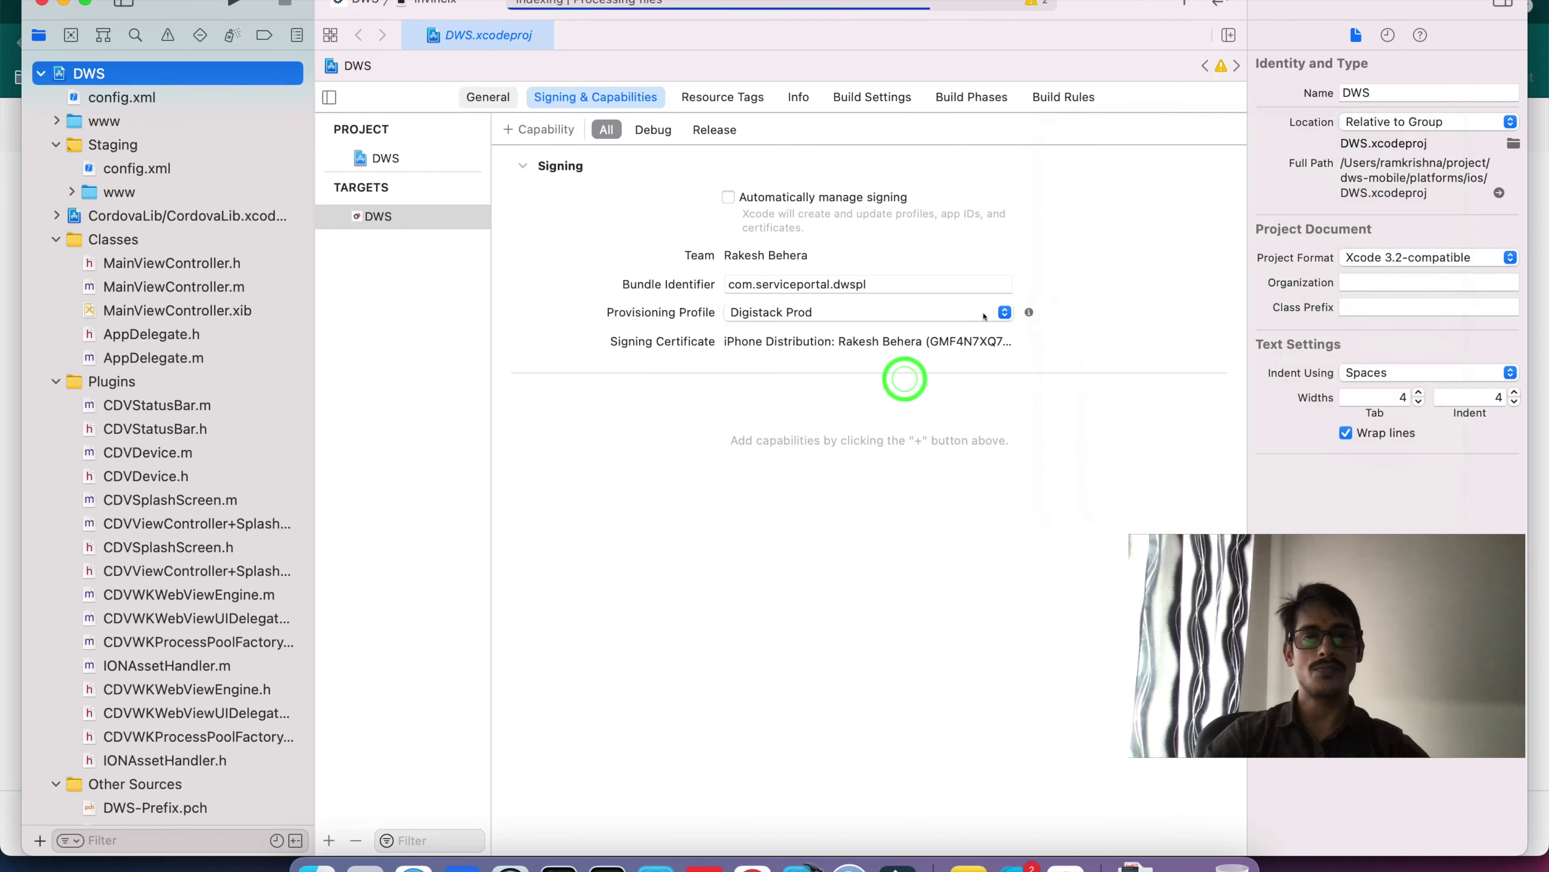
# Turn on automatic signing for the DWS target and re-select the account's development team.
pyautogui.click(728, 197)
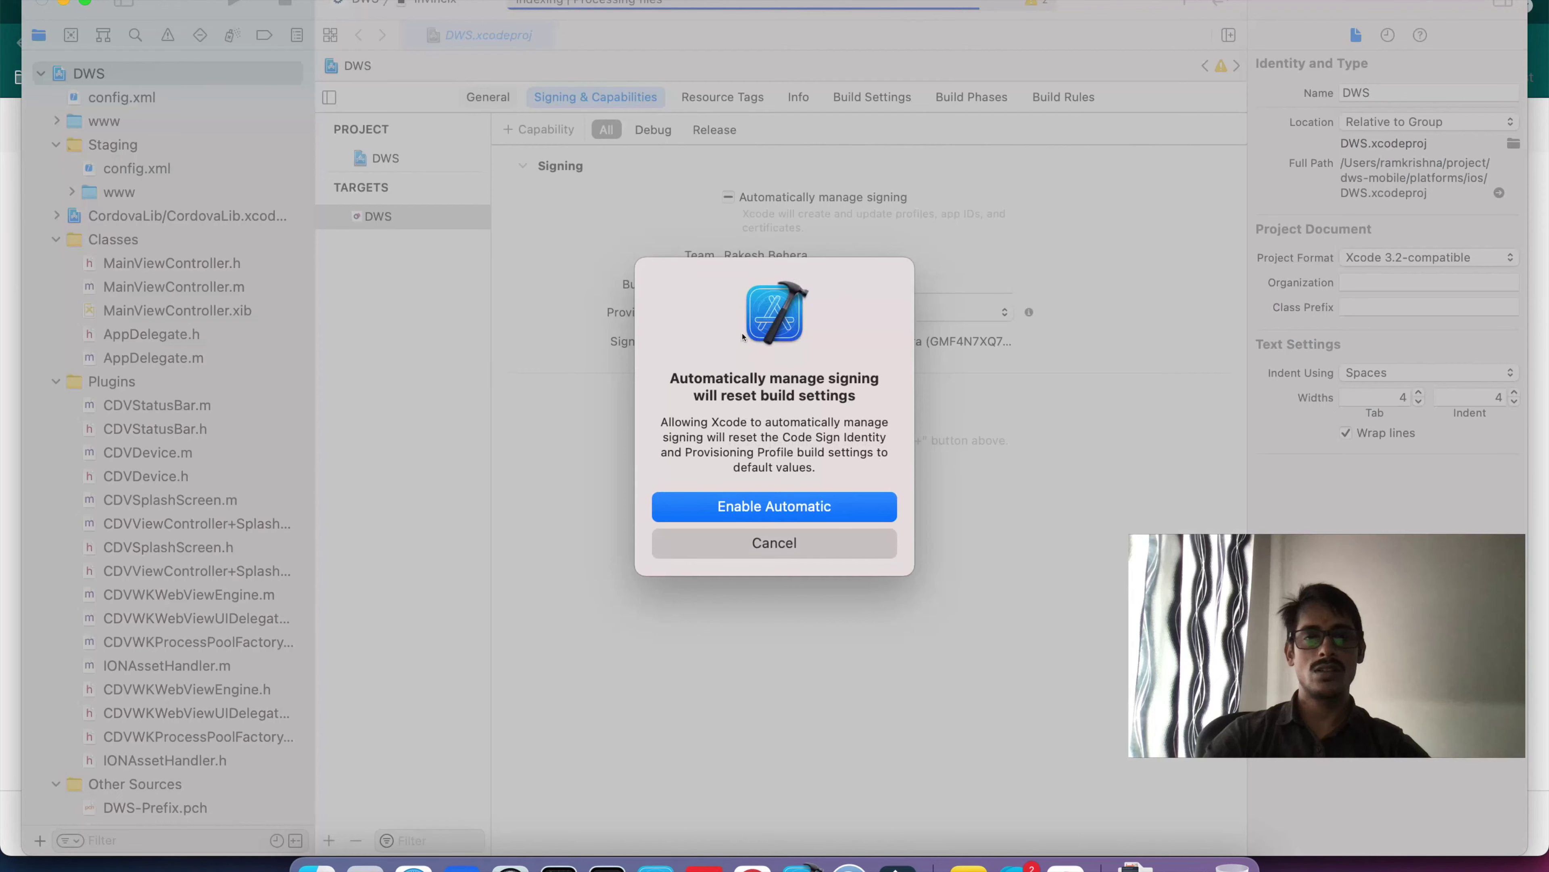
pyautogui.click(812, 508)
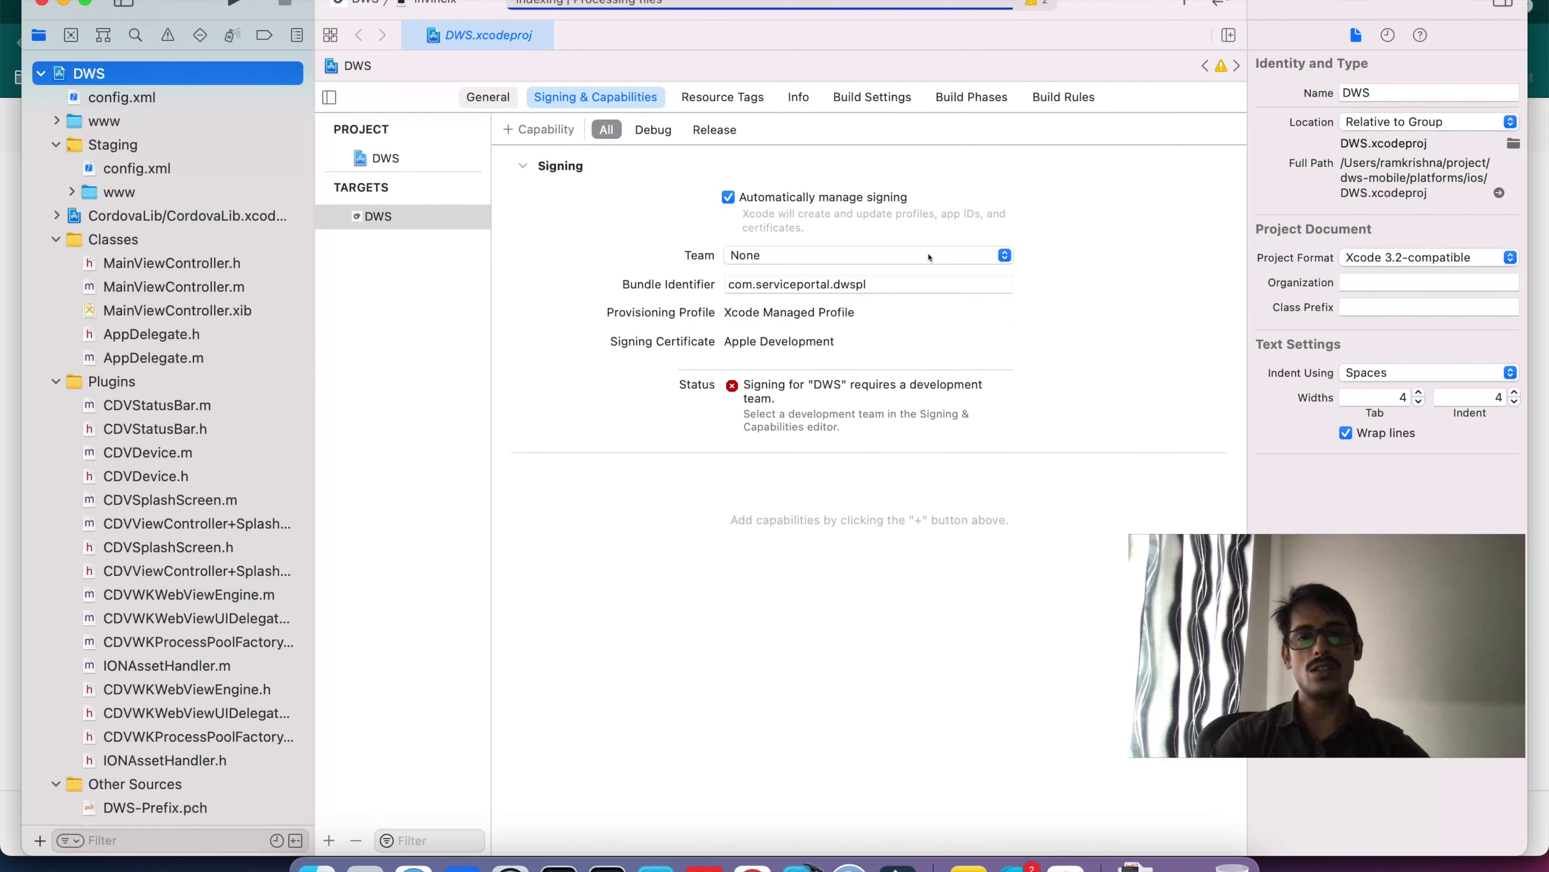
pyautogui.click(927, 255)
pyautogui.click(829, 333)
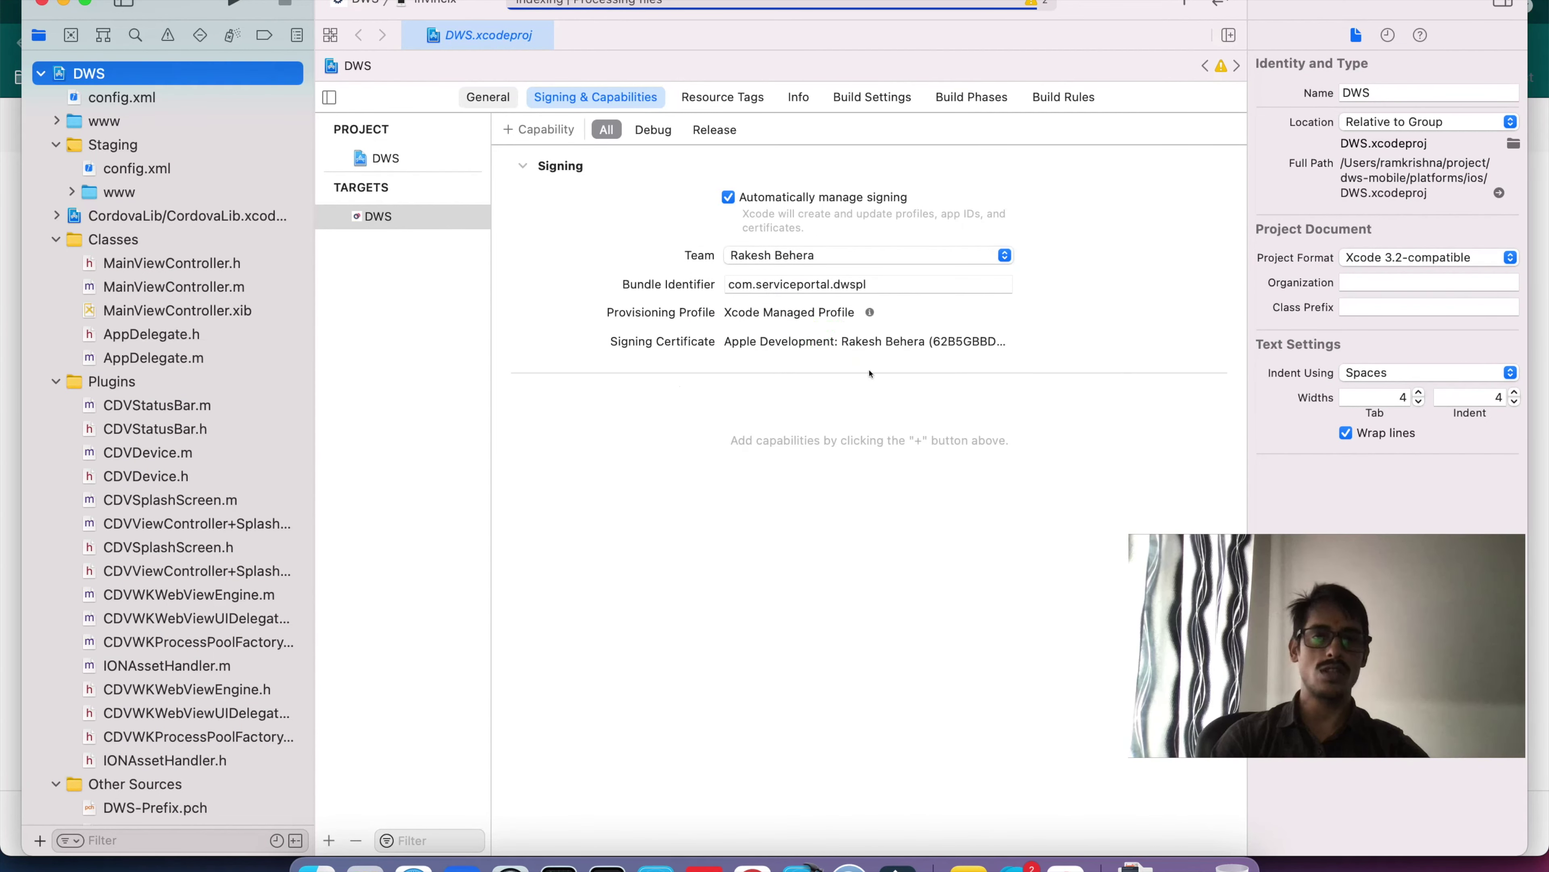
pyautogui.click(485, 95)
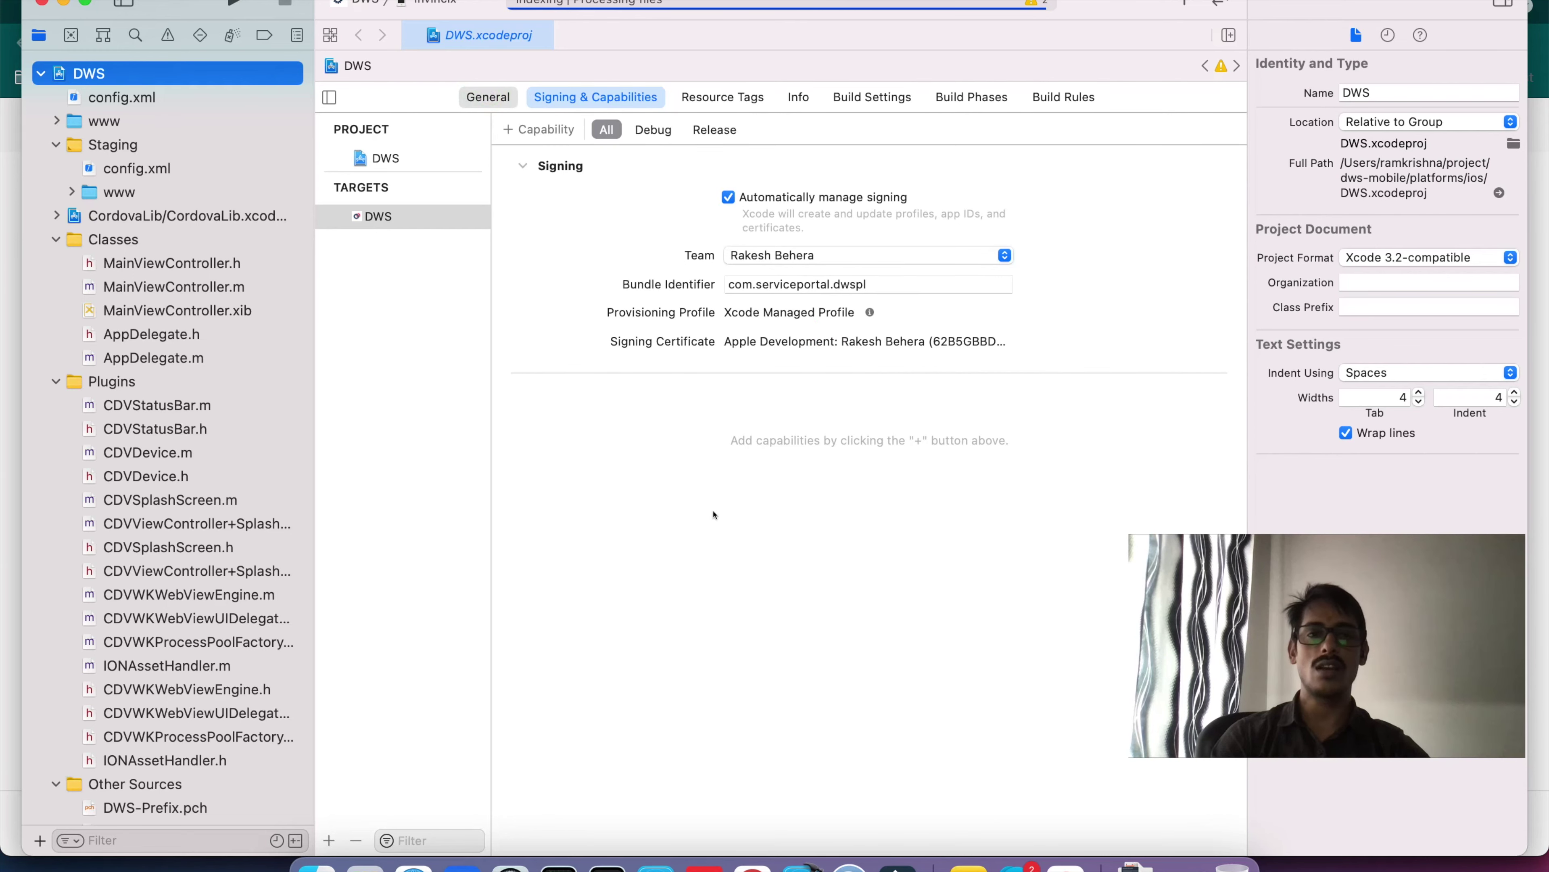